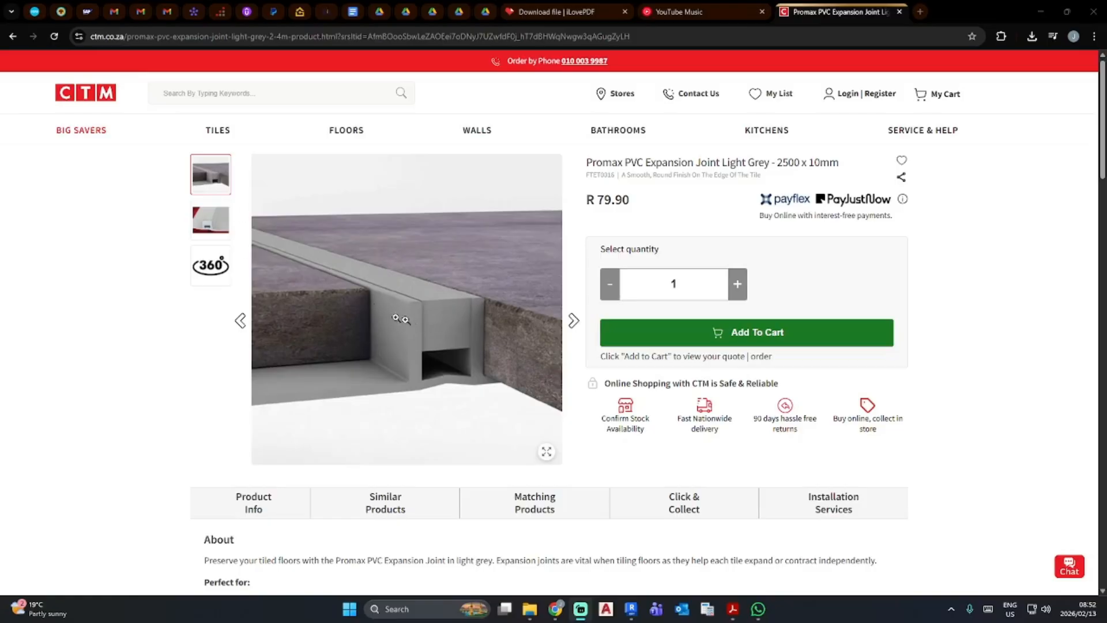
- Examine the product photos of the Promax PVC expansion joint and switch to the Revit floor plan
left_click(210, 219)
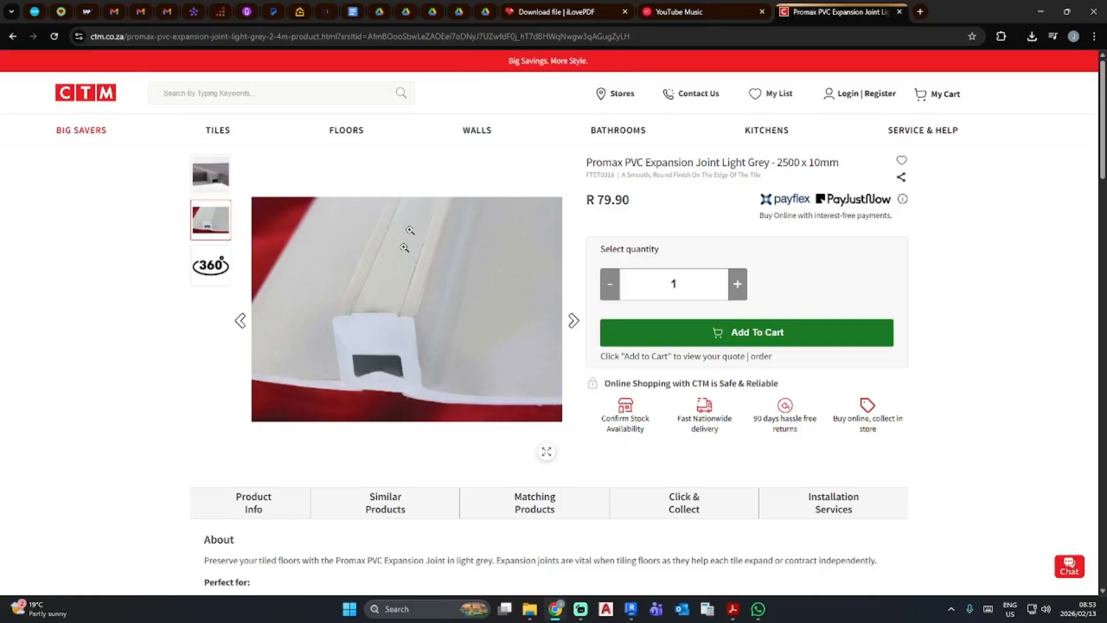
left_click(208, 180)
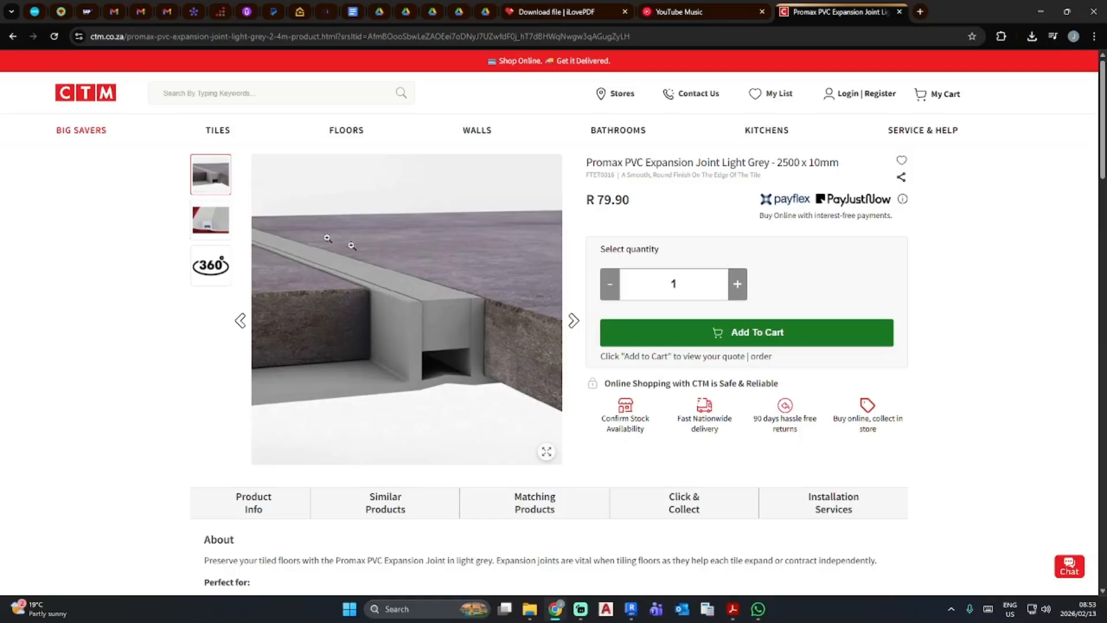
left_click(1041, 10)
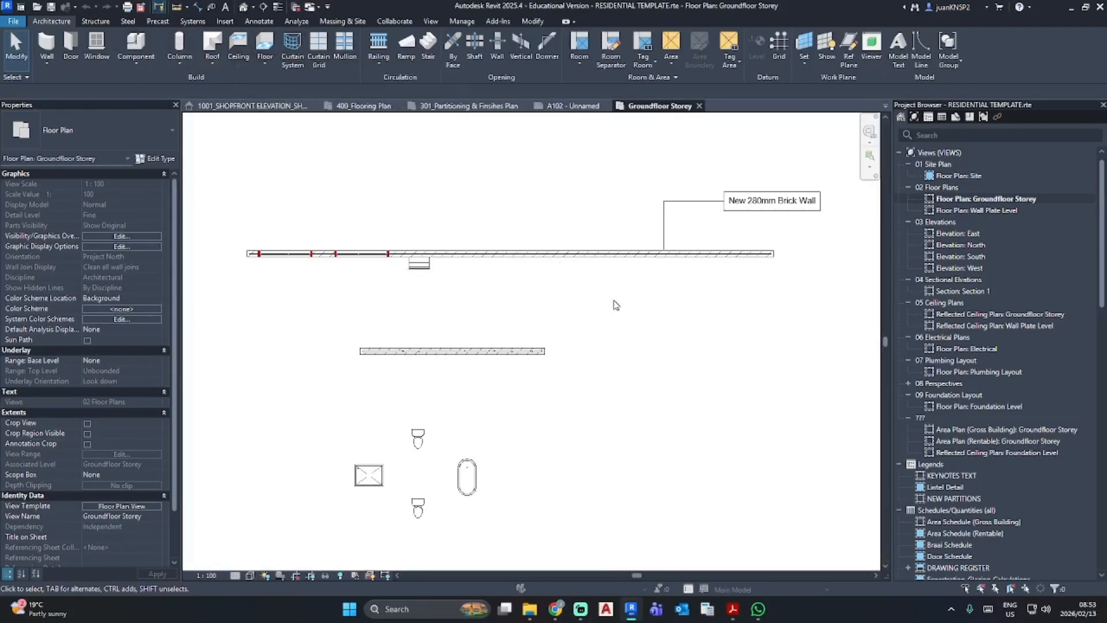
- Draw a horizontal detail line about 6500 mm long in the Medium Lines style between the two walls
key("d")
key("l")
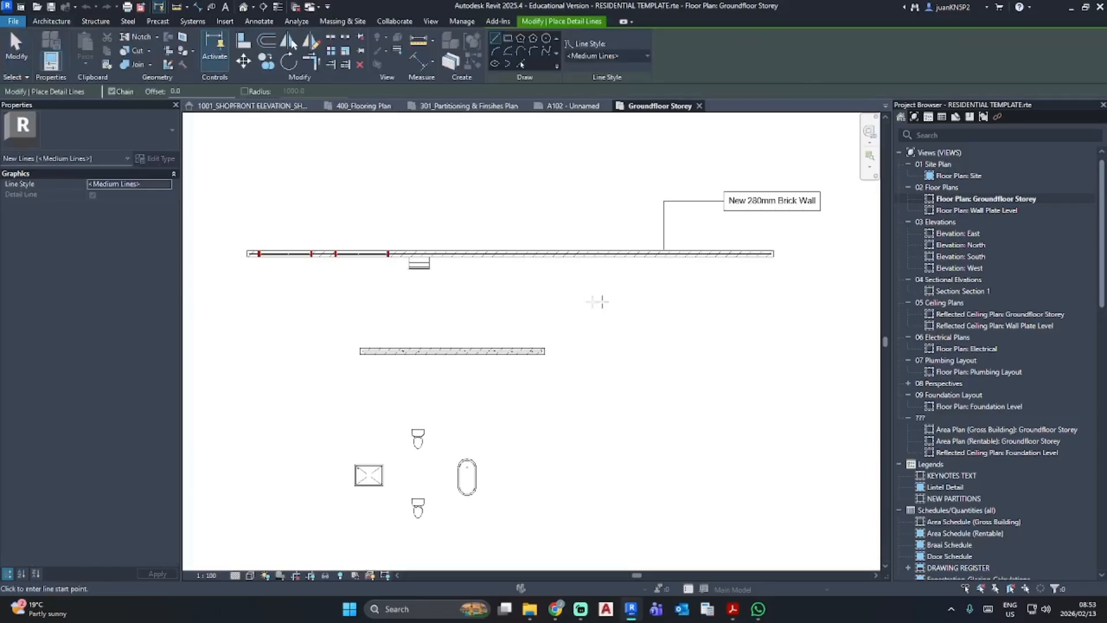
scroll(538, 311, "up", 5)
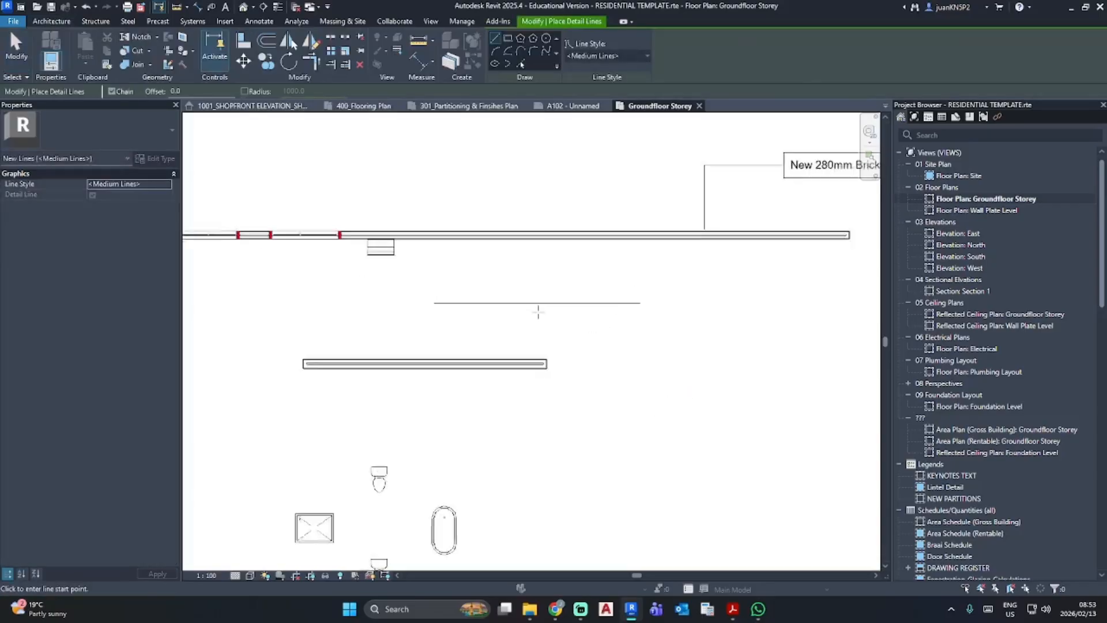
key("Escape")
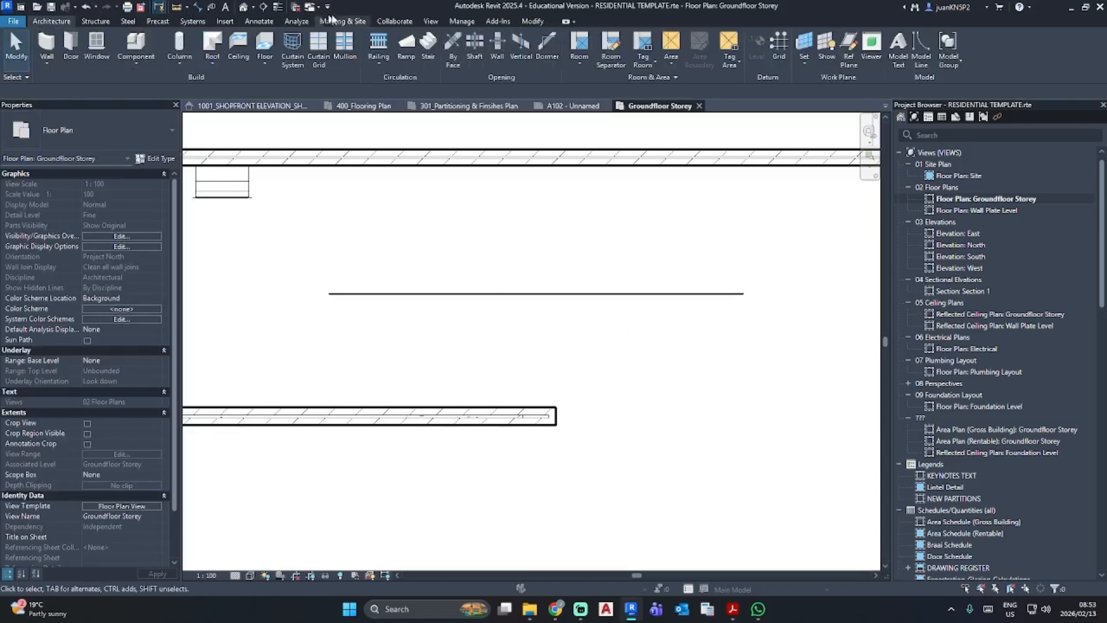
left_click(533, 21)
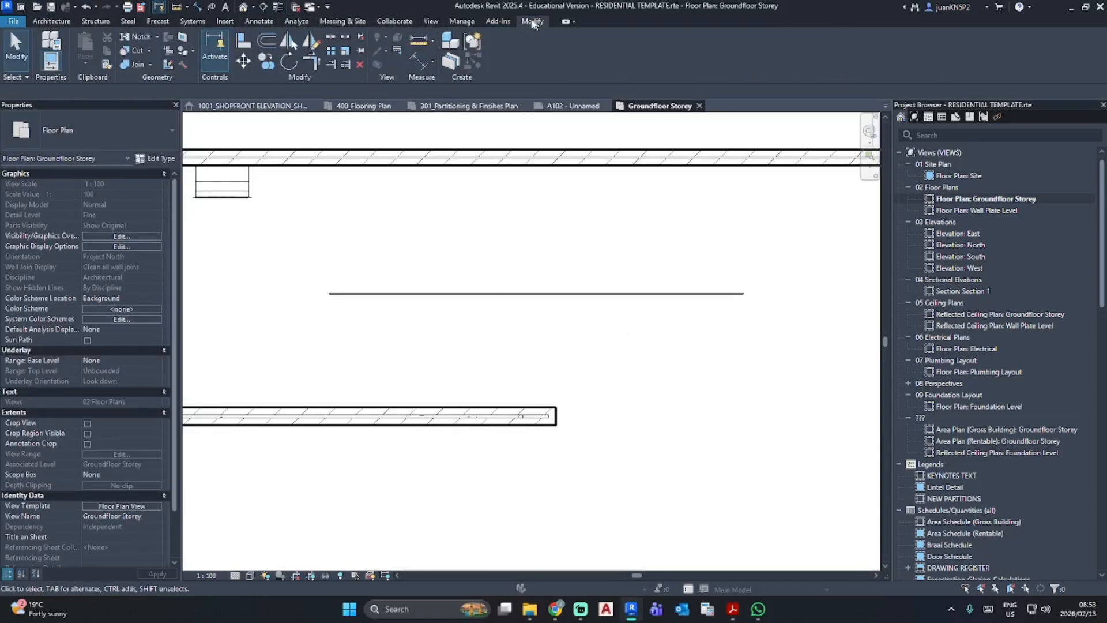
left_click(51, 22)
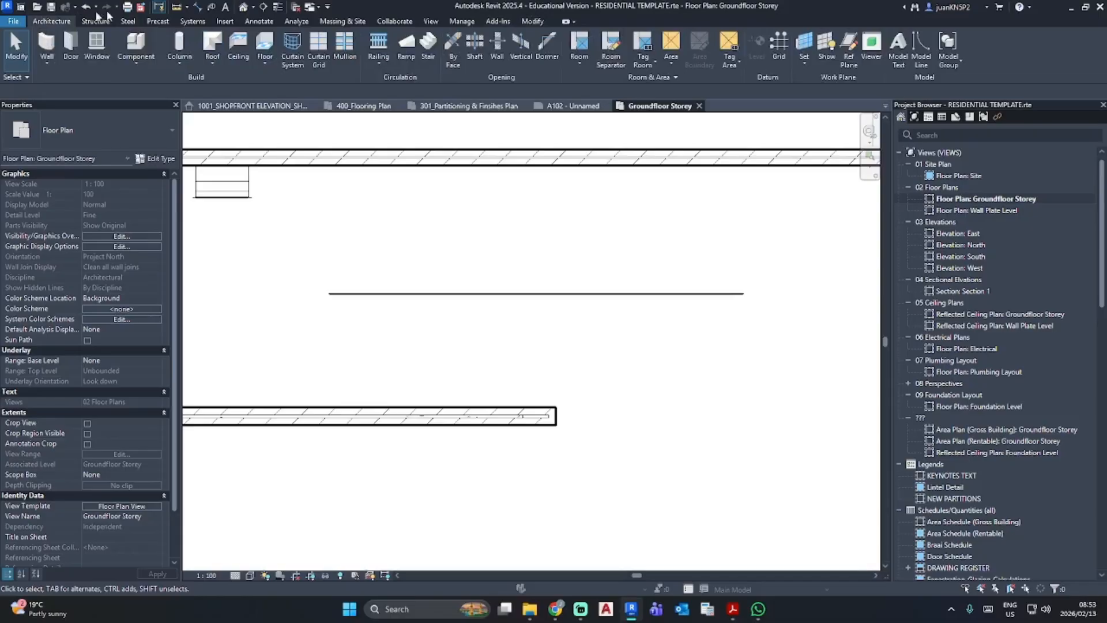
left_click(531, 21)
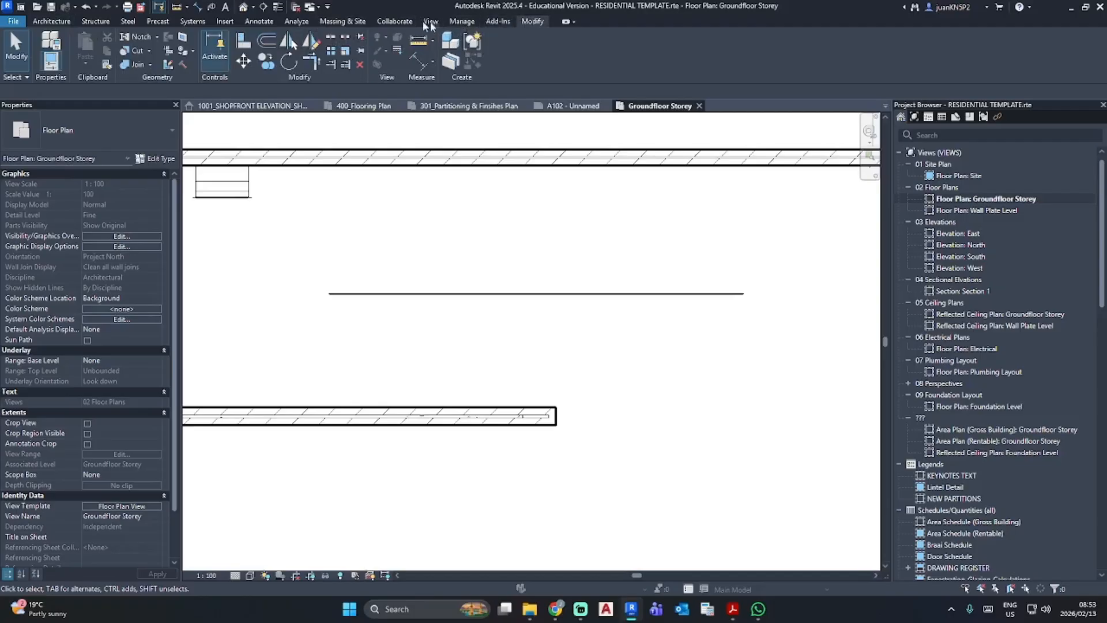
left_click(296, 22)
- Draw a second 6500 mm horizontal detail line in the Medium Lines style, 600 mm below and aligned with the first
left_click(271, 22)
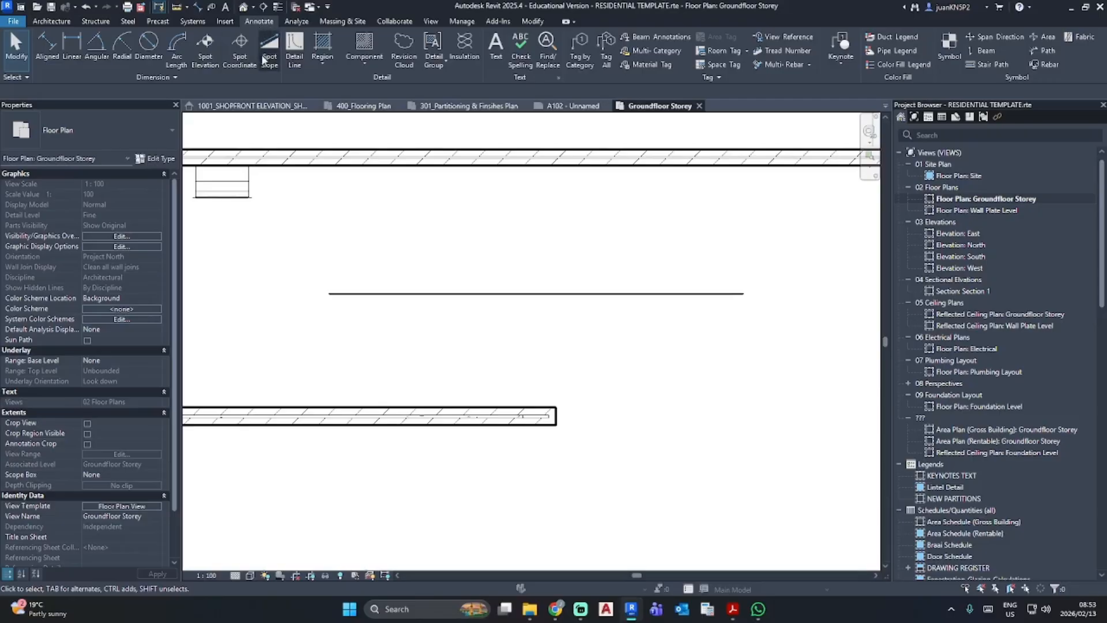
left_click(304, 59)
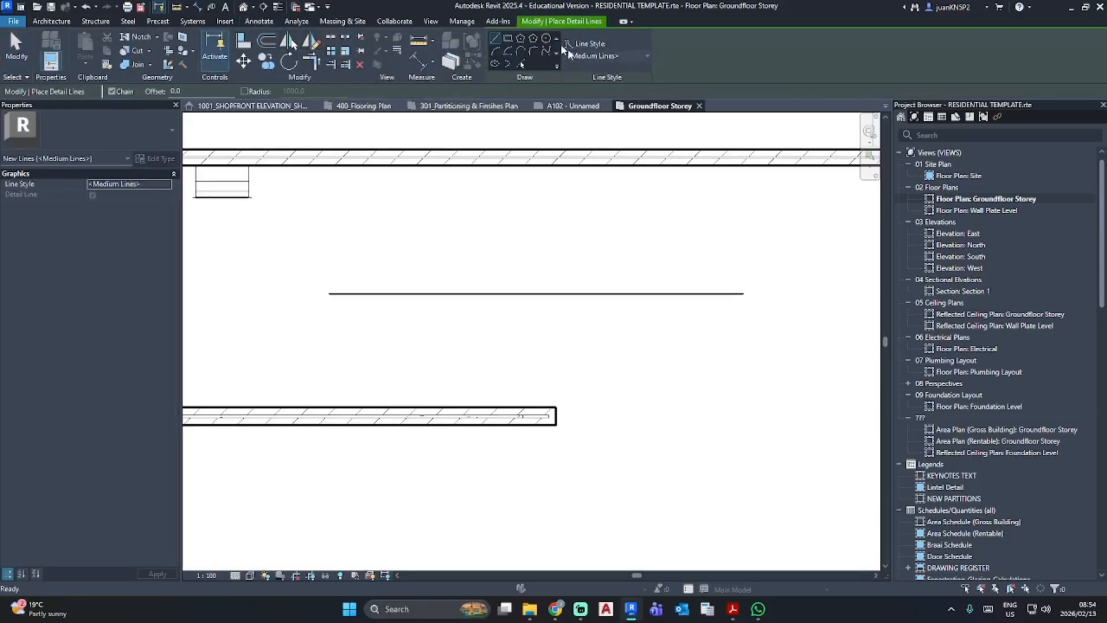
left_click(608, 55)
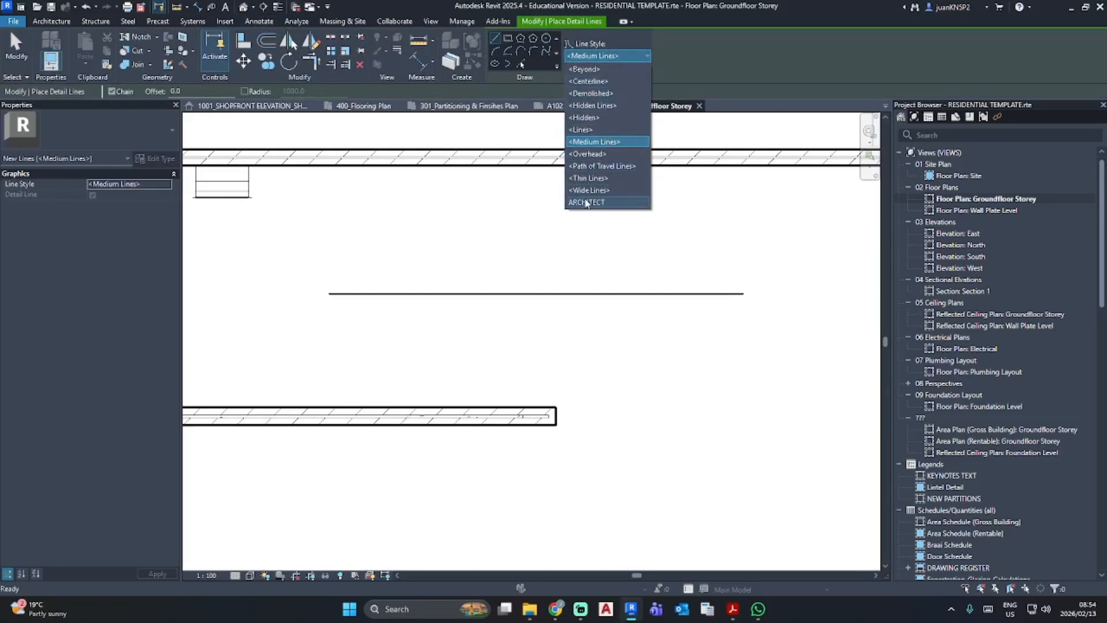
left_click(601, 142)
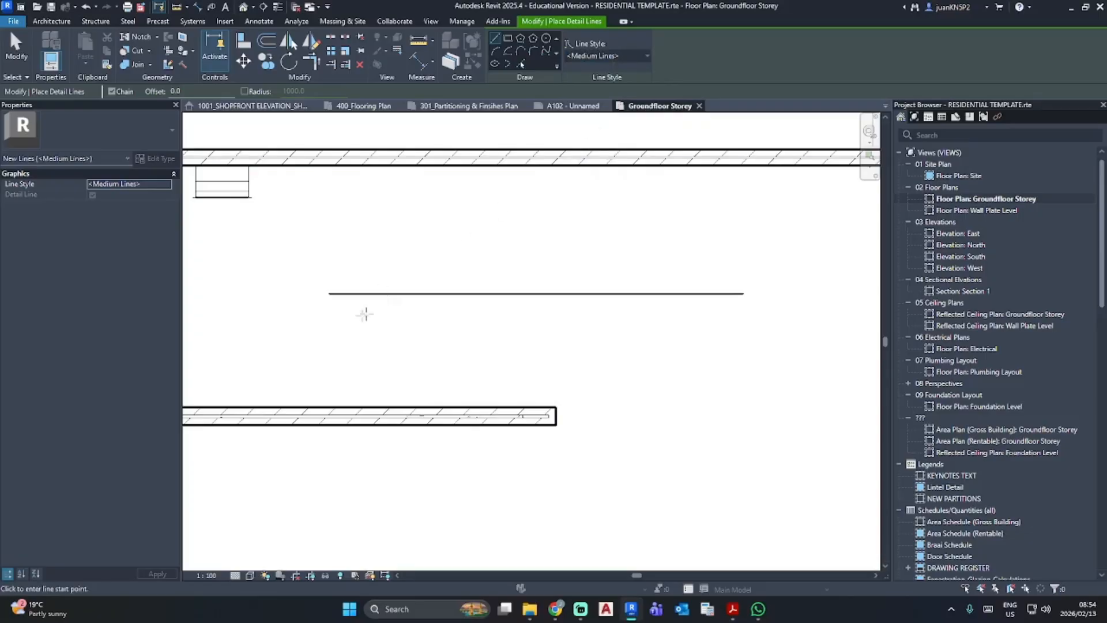
left_click(329, 331)
left_click(744, 331)
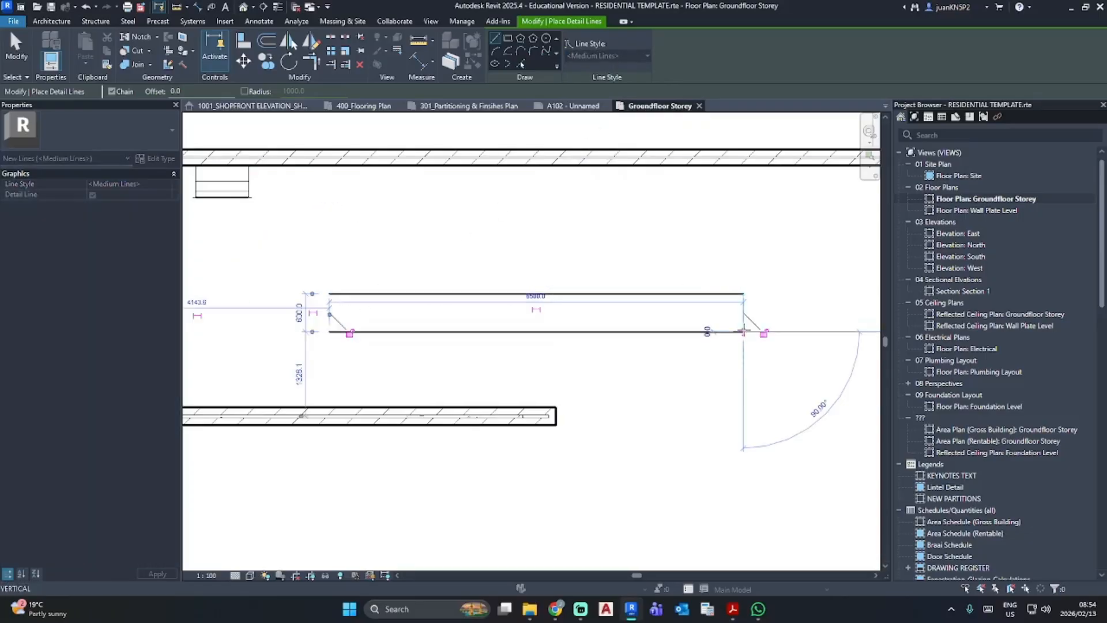
key("Escape")
key("Escape")
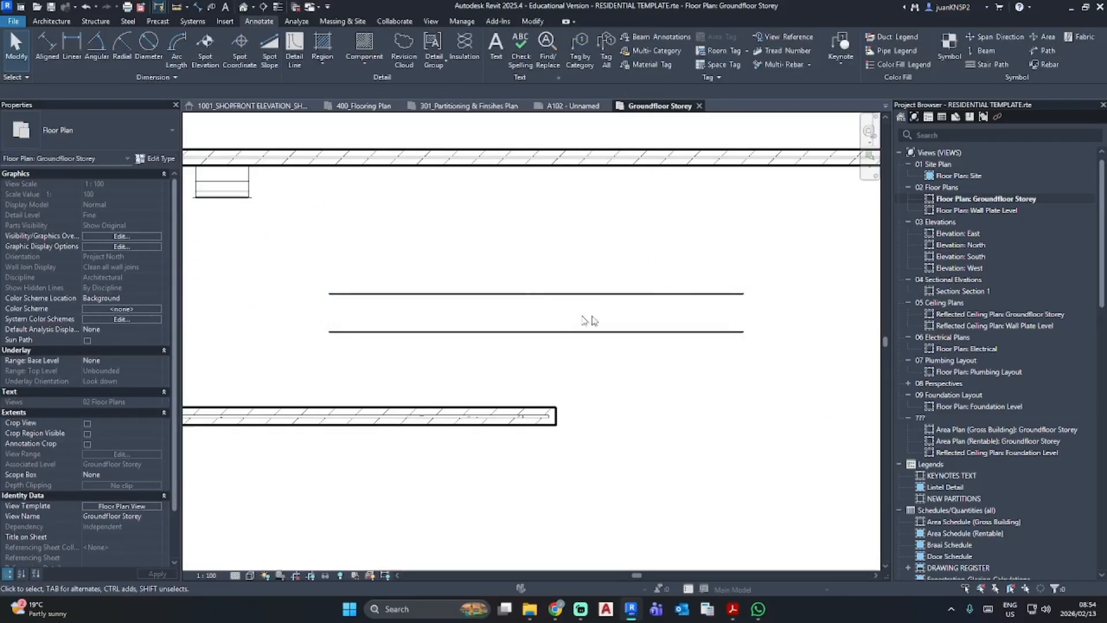
- Delete the upper detail line and move the remaining one up closer to the long brick wall
left_click(579, 55)
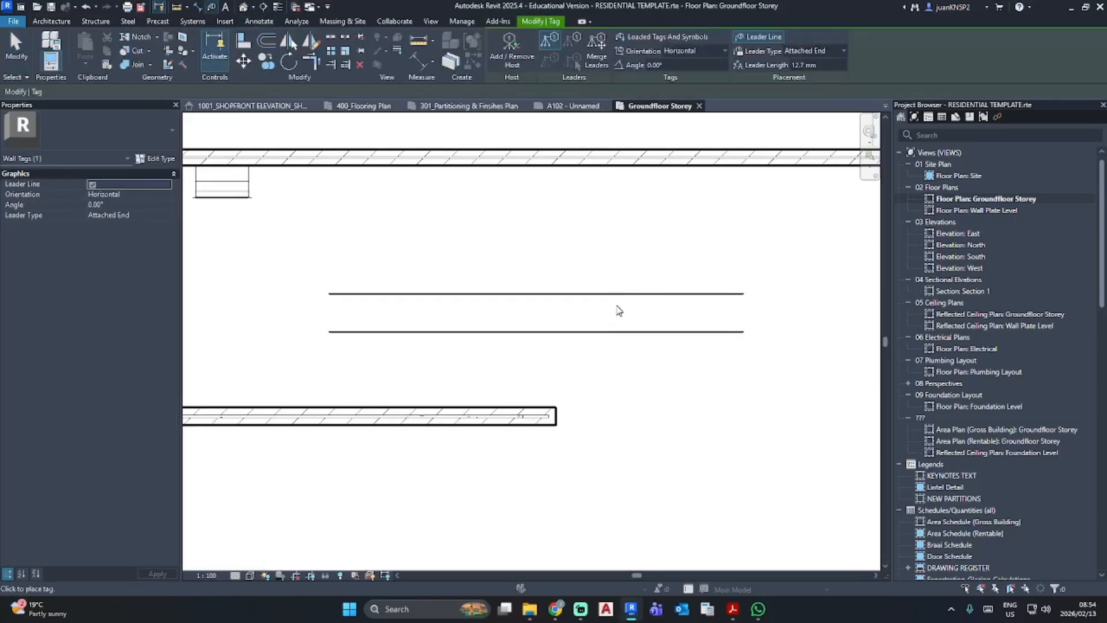
key("Escape")
left_click(625, 294)
key("Delete")
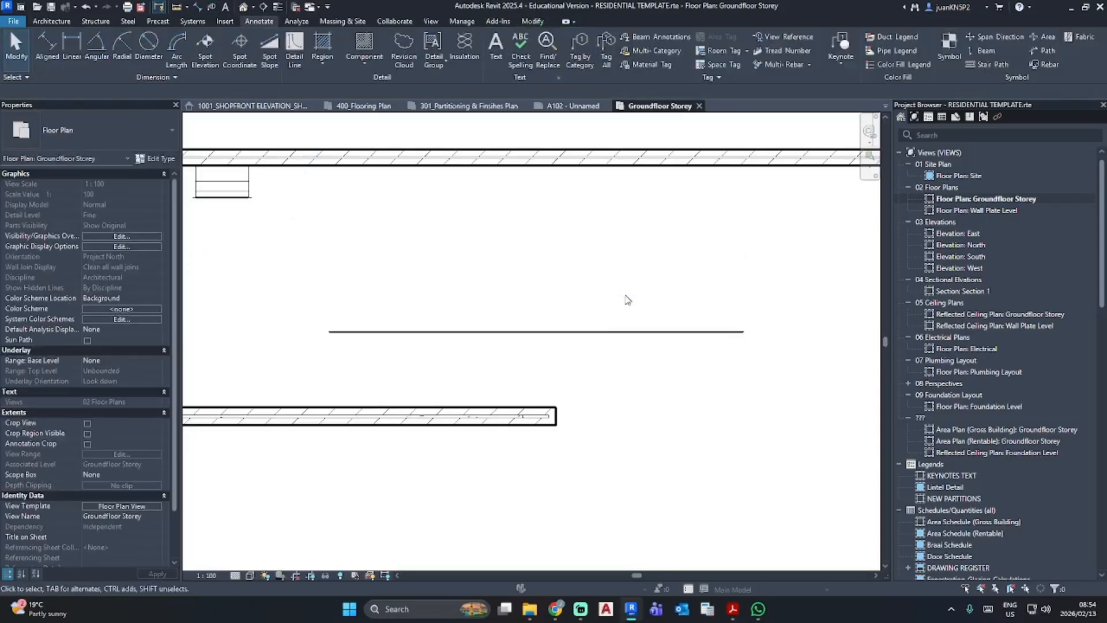
left_click_drag(617, 332, 618, 257)
scroll(620, 295, "down", 3)
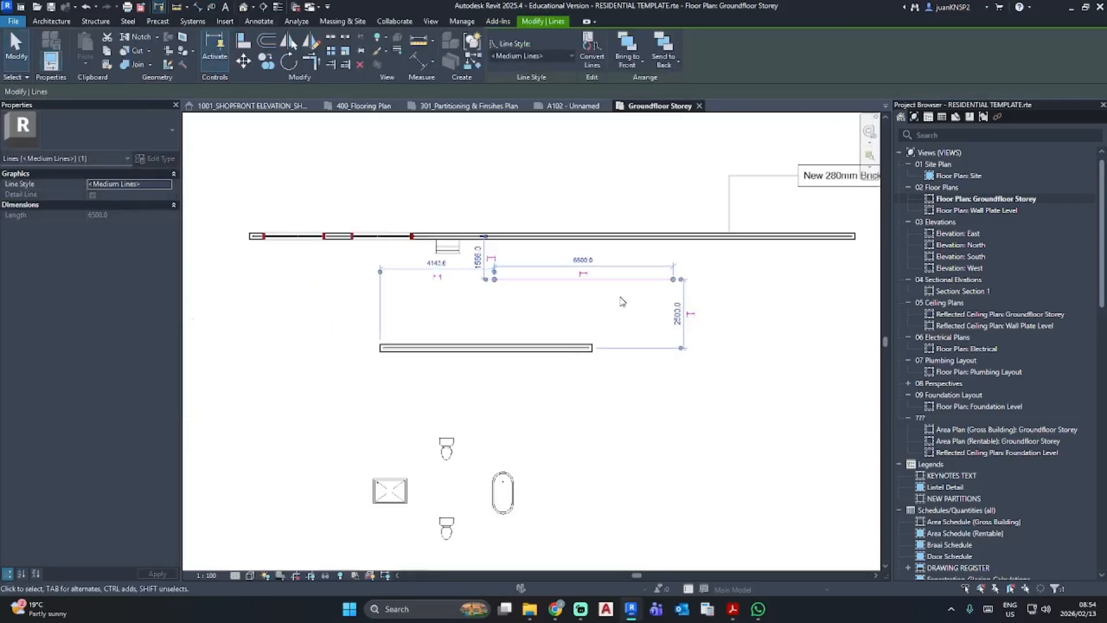
- Delete the short wall below the detail line
key("Delete")
left_click(585, 352)
key("Delete")
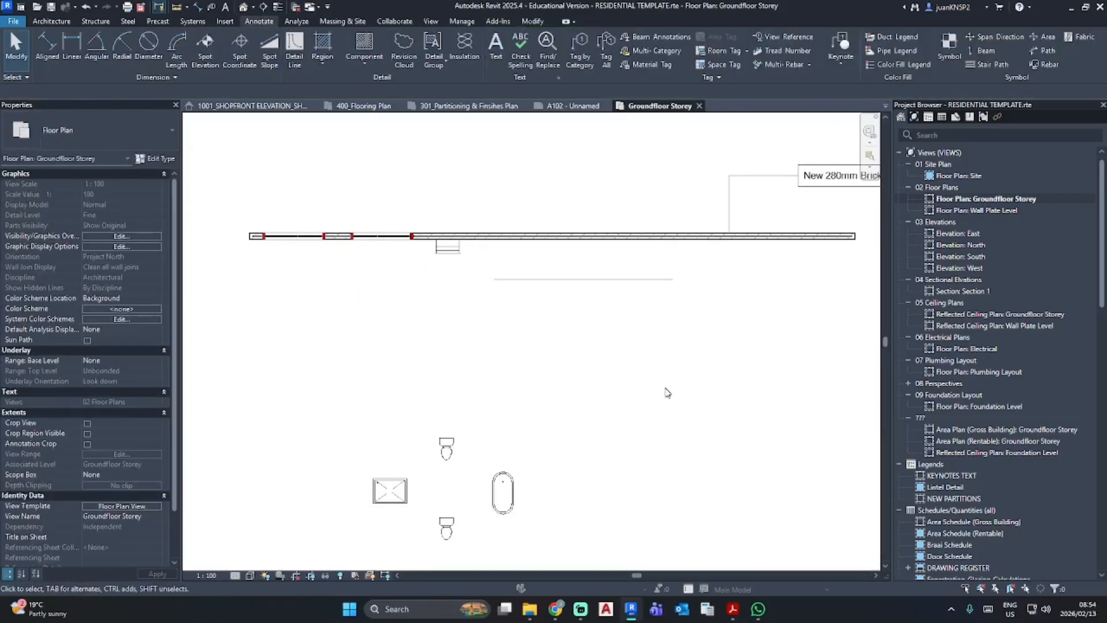
scroll(615, 279, "up", 3)
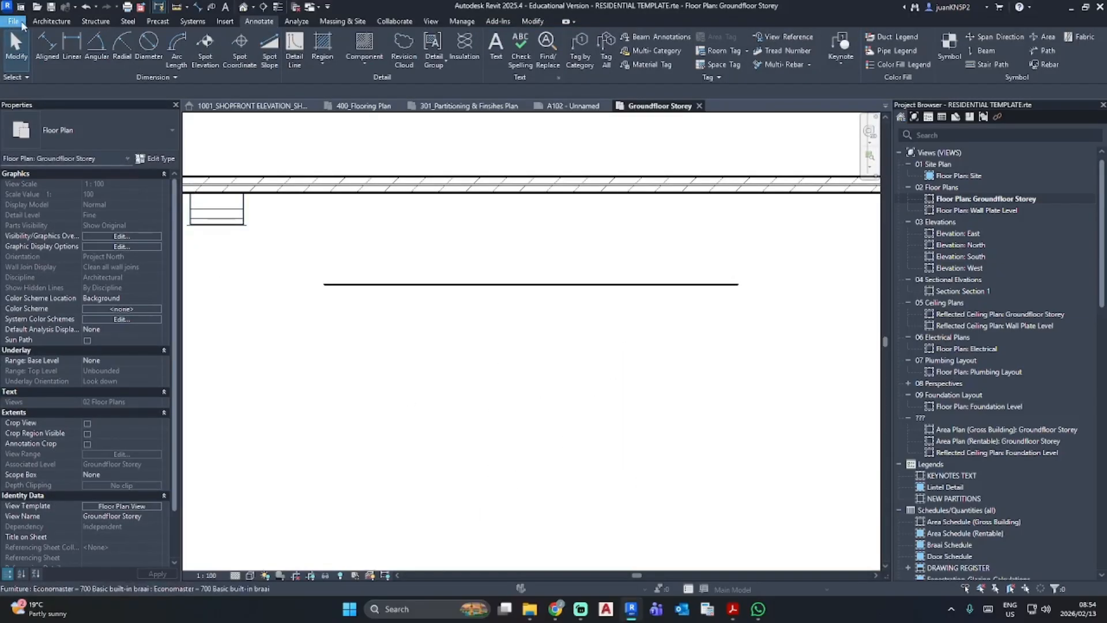
- Create a new family from the Metric Generic Model line based.rft template
left_click(22, 24)
mouse_move(73, 66)
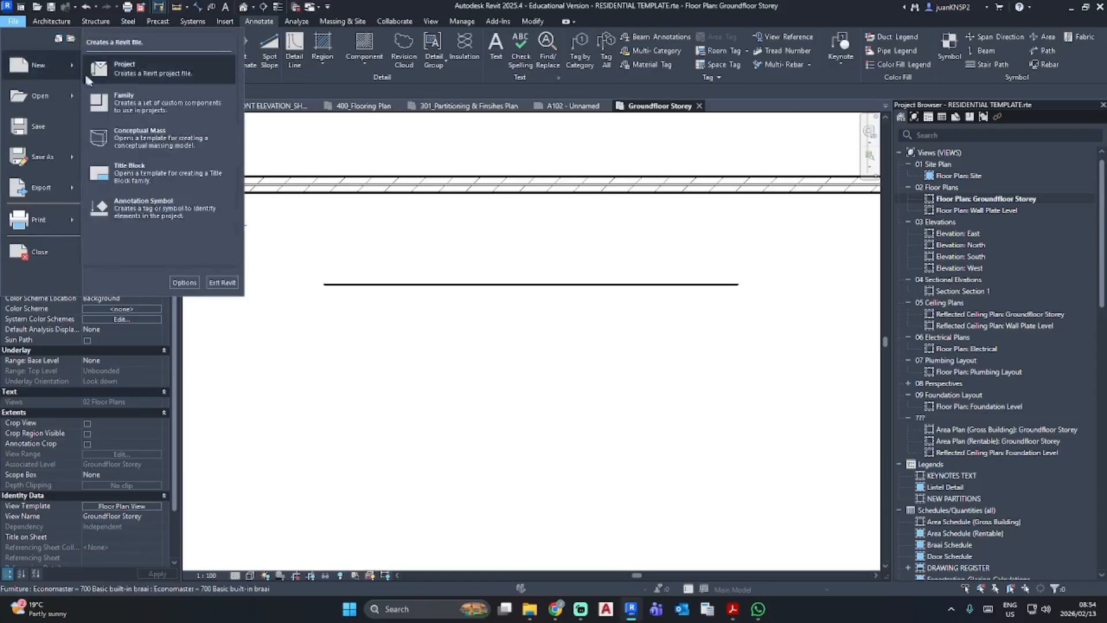
left_click(133, 105)
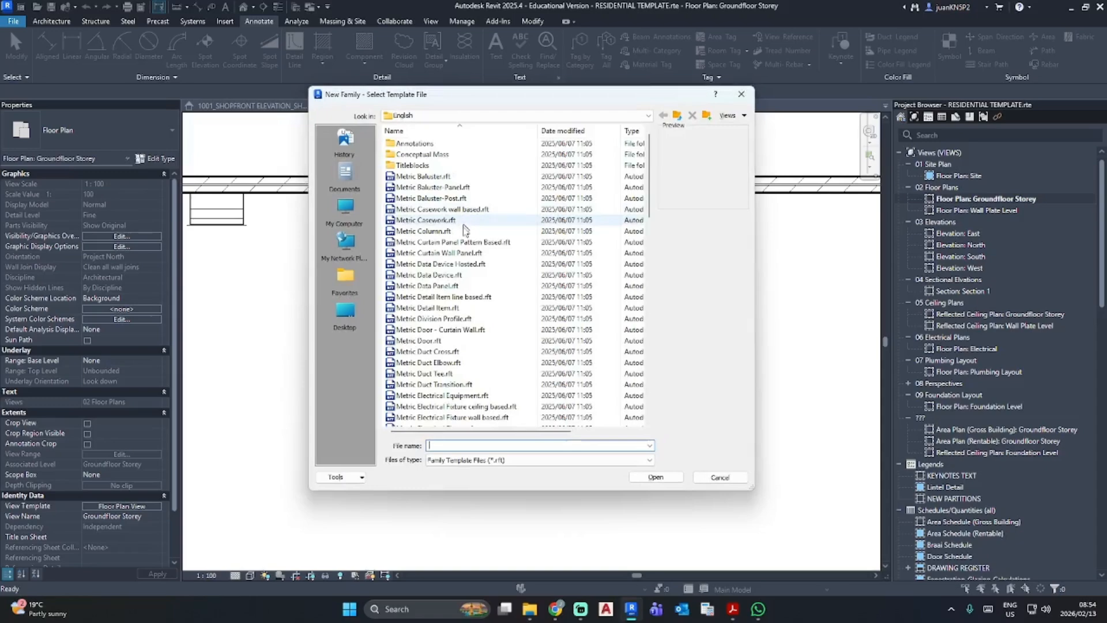
scroll(462, 311, "down", 4)
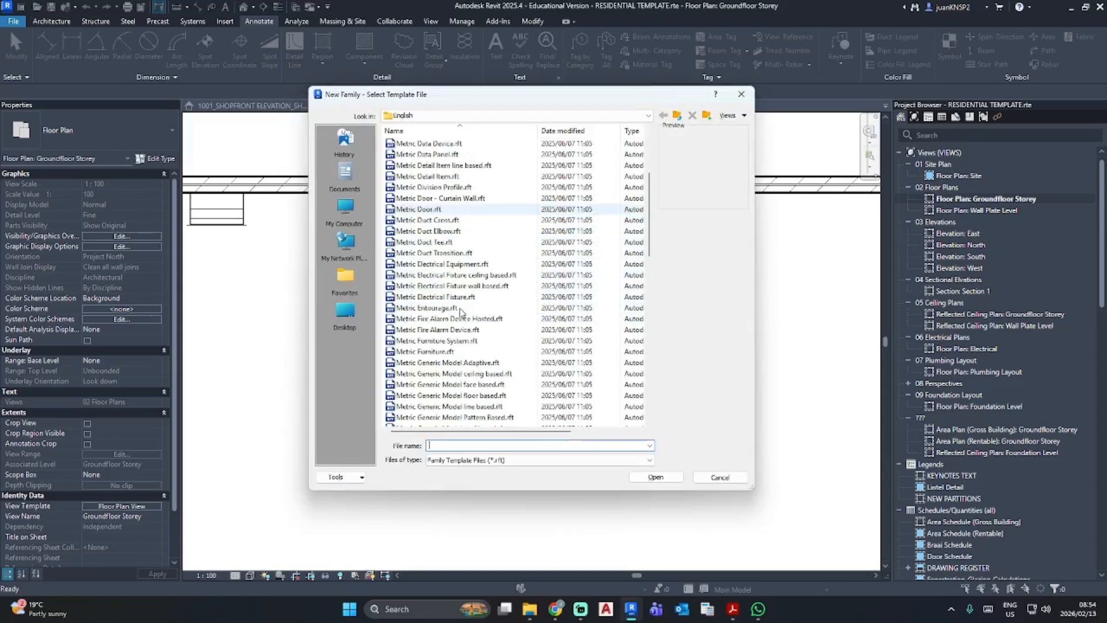
scroll(459, 309, "down", 1)
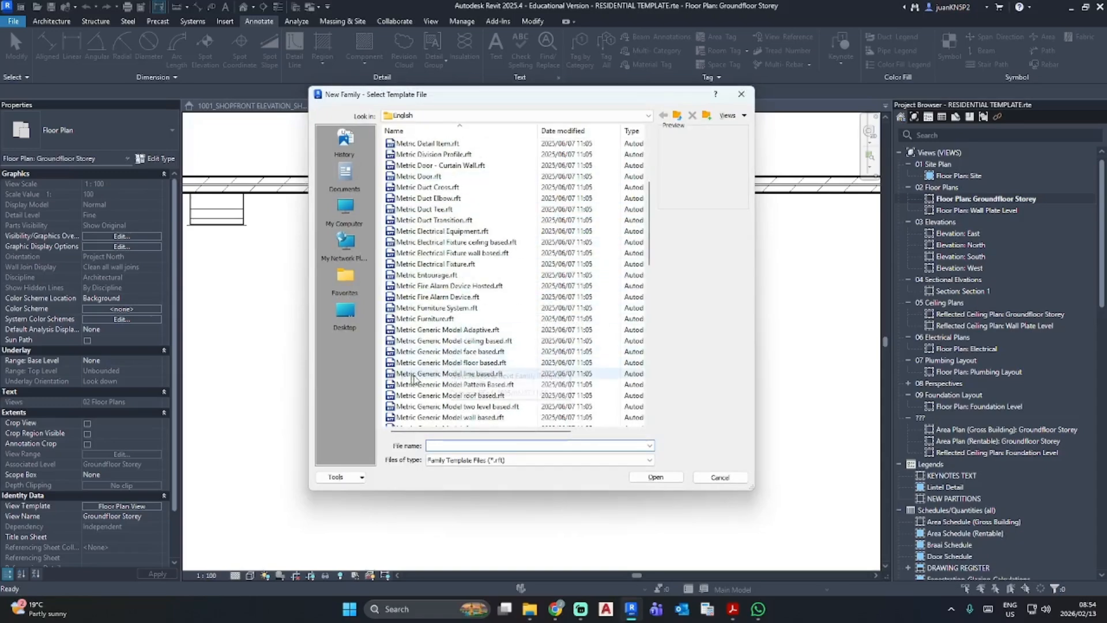
left_click(467, 374)
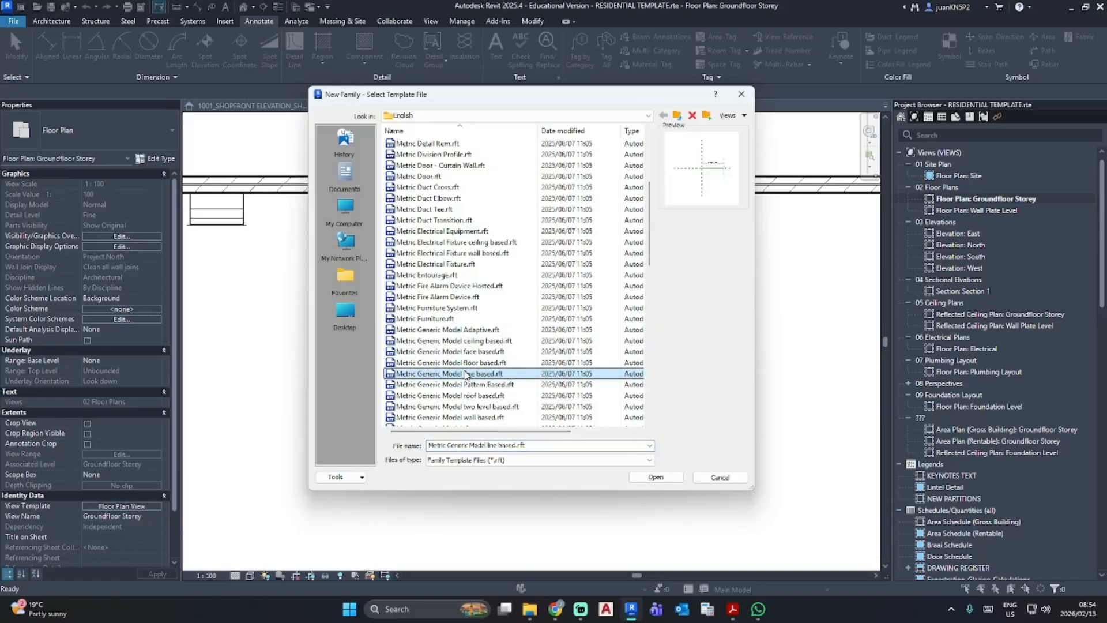
left_click(671, 477)
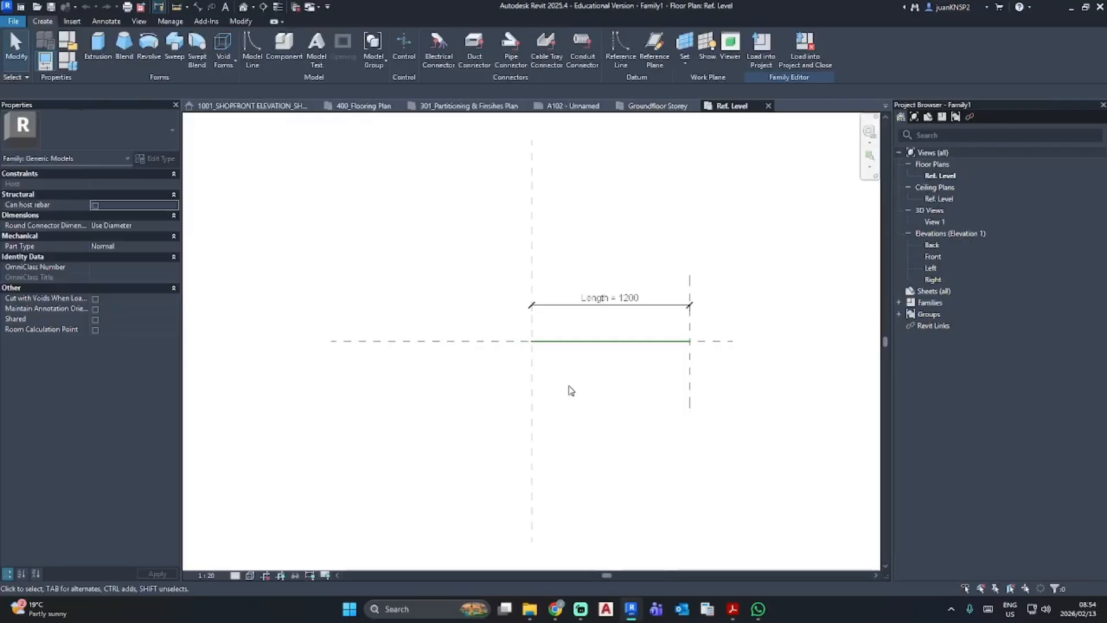
scroll(663, 346, "up", 3)
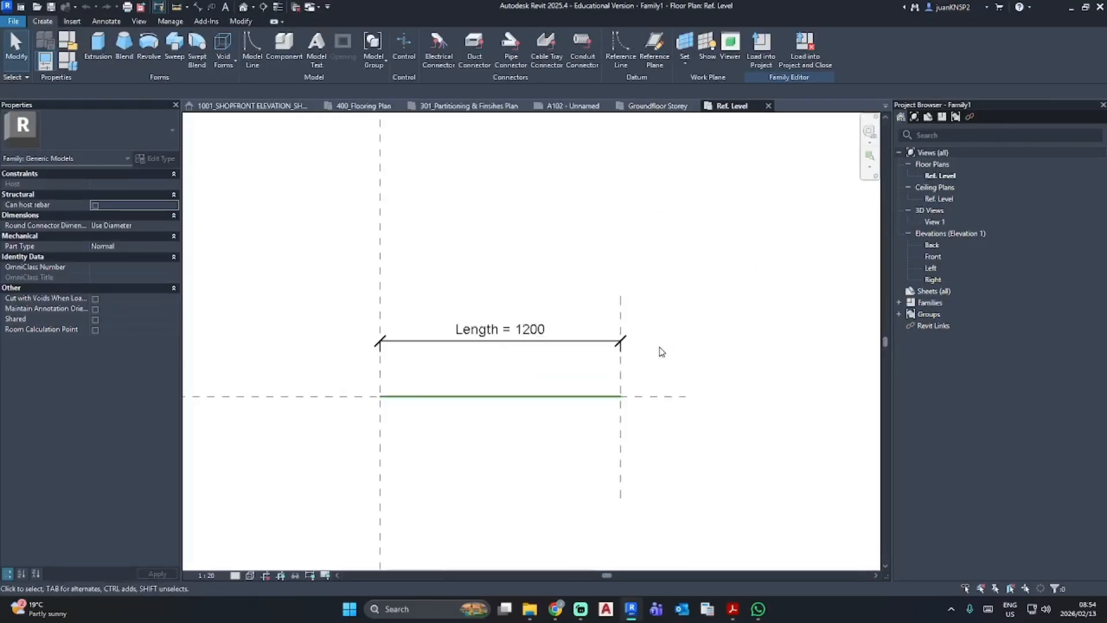
- Return to the Groundfloor Storey plan and create a new line style named Soft Joint as a subcategory of Lines
left_click(656, 106)
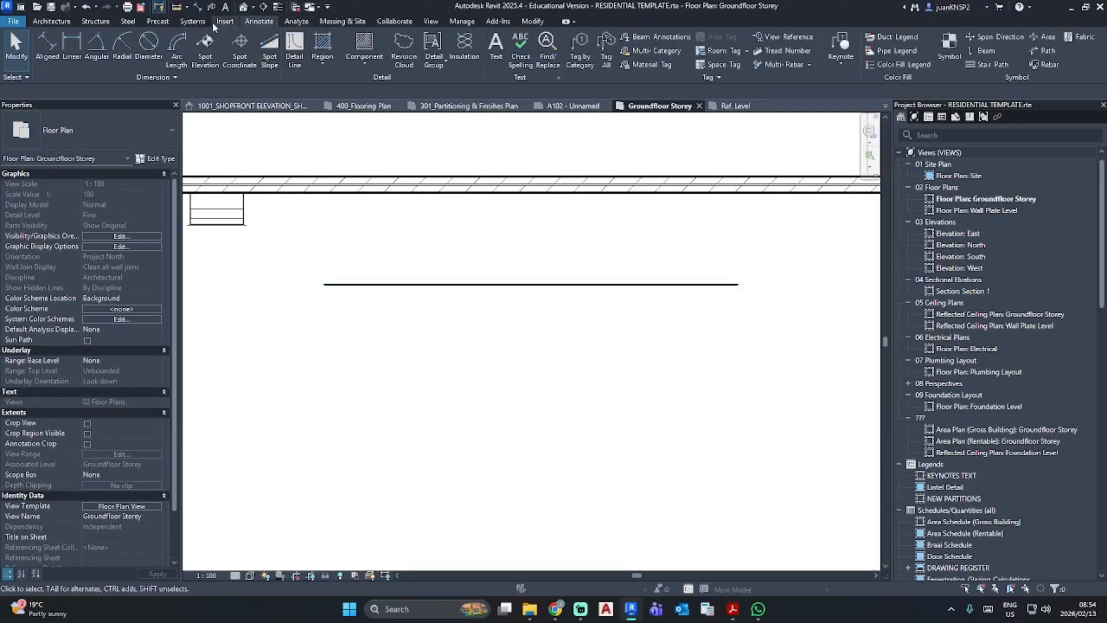
left_click(461, 22)
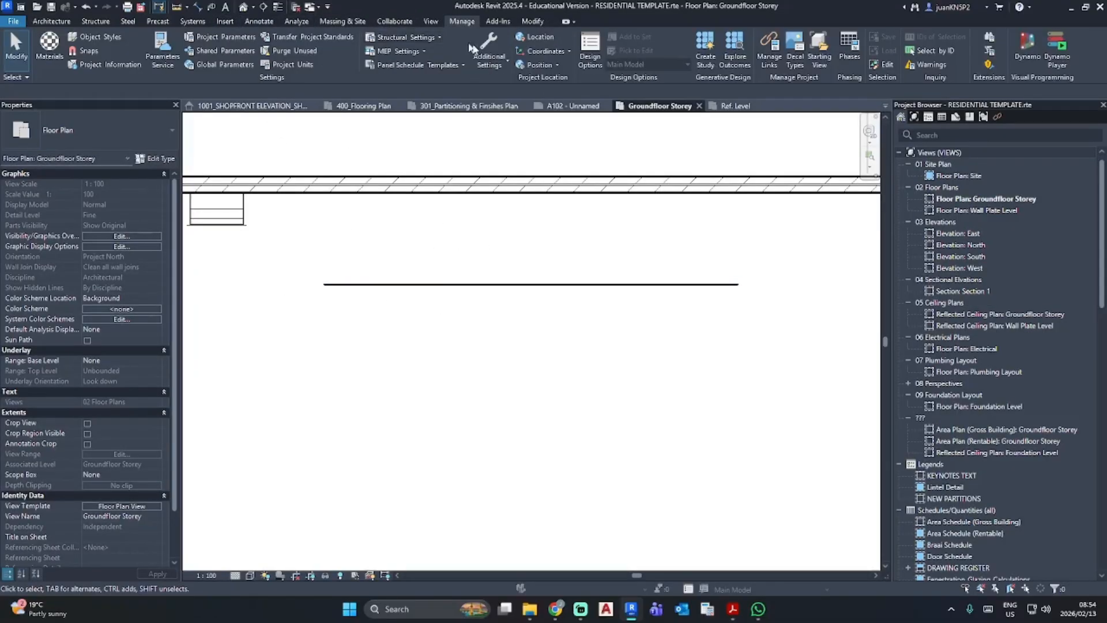
left_click(490, 57)
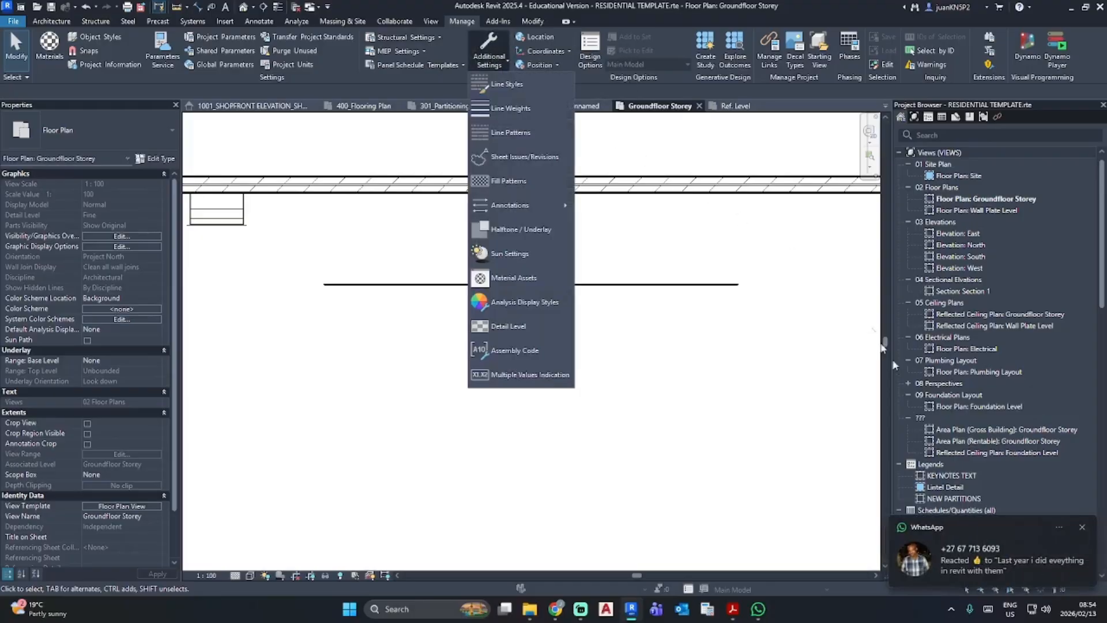
left_click(1082, 529)
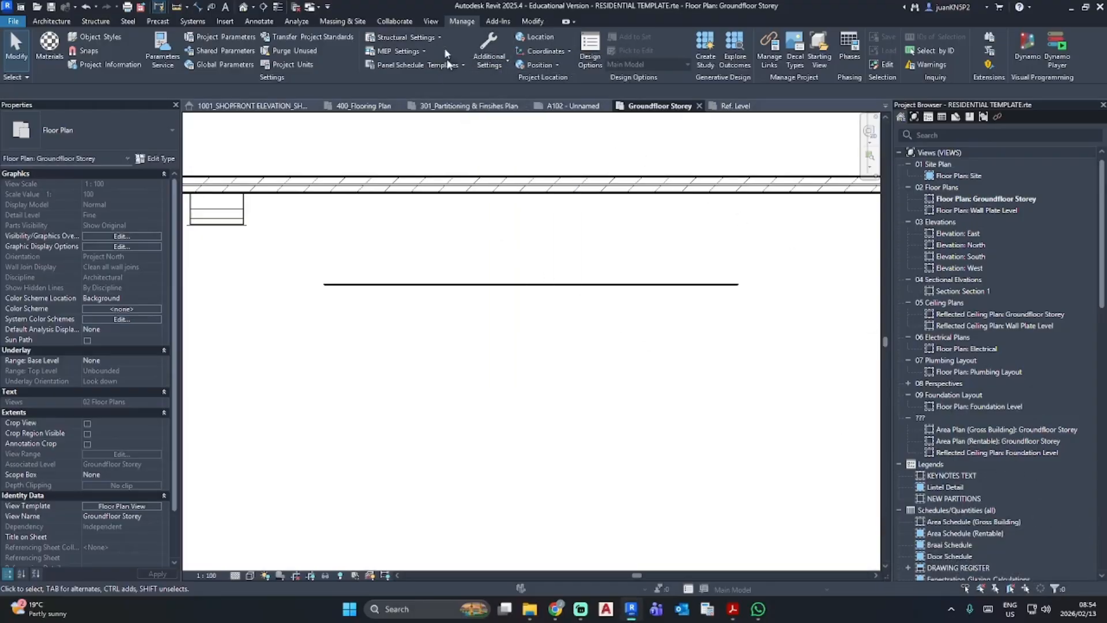
left_click(485, 48)
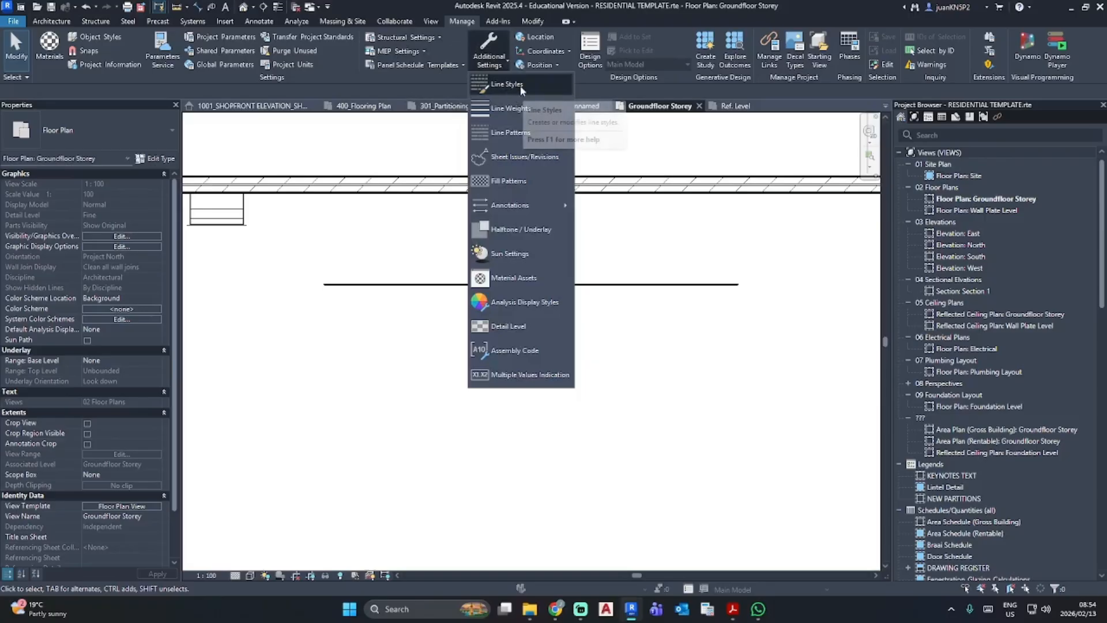
left_click(520, 85)
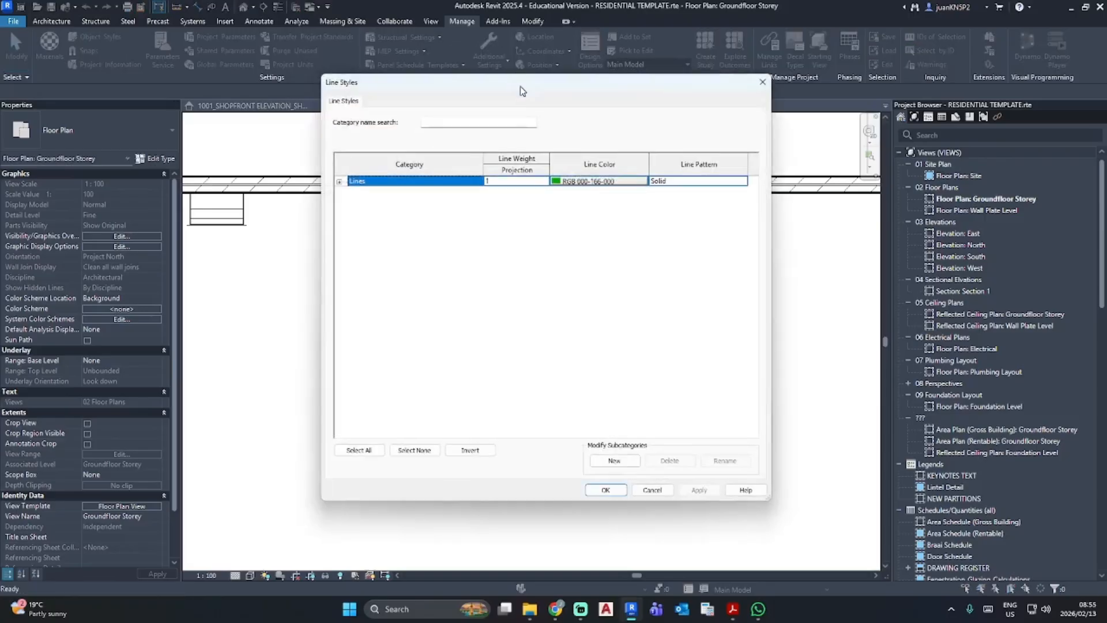
left_click(611, 460)
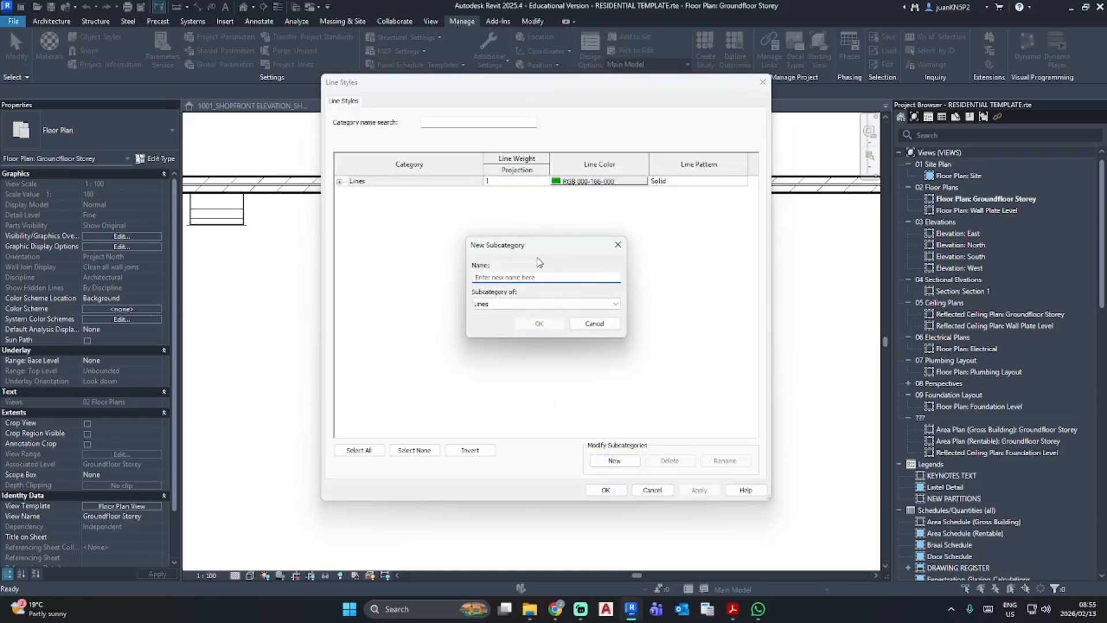
type("Soft Joint")
left_click(539, 323)
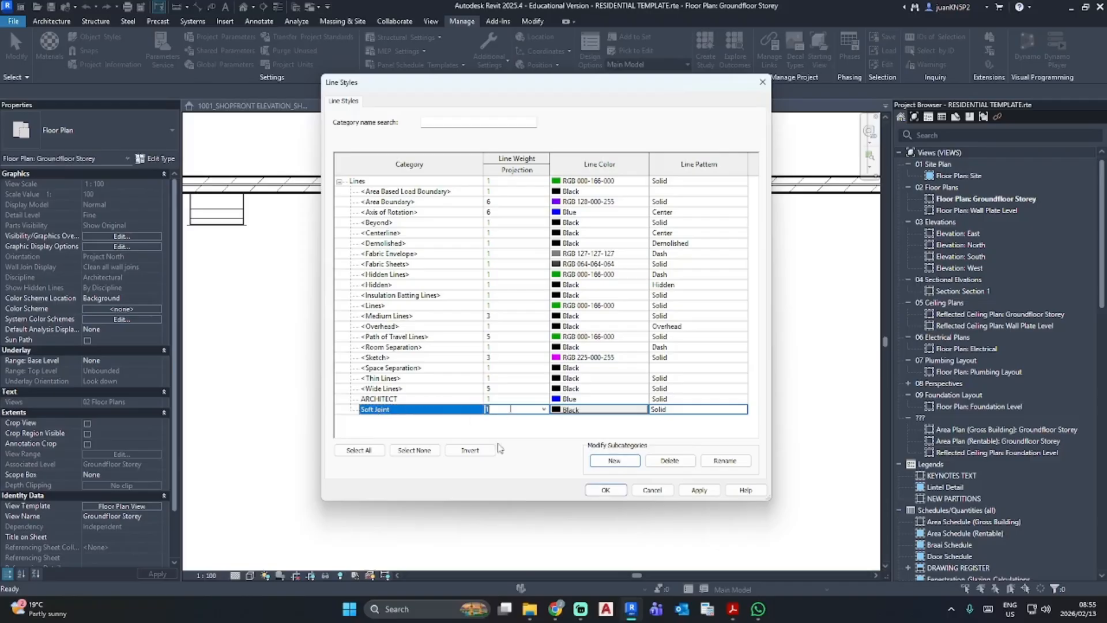
- Give the Soft Joint line style a projection weight of 5, Magenta color and Dash pattern, and apply the changes
type("5")
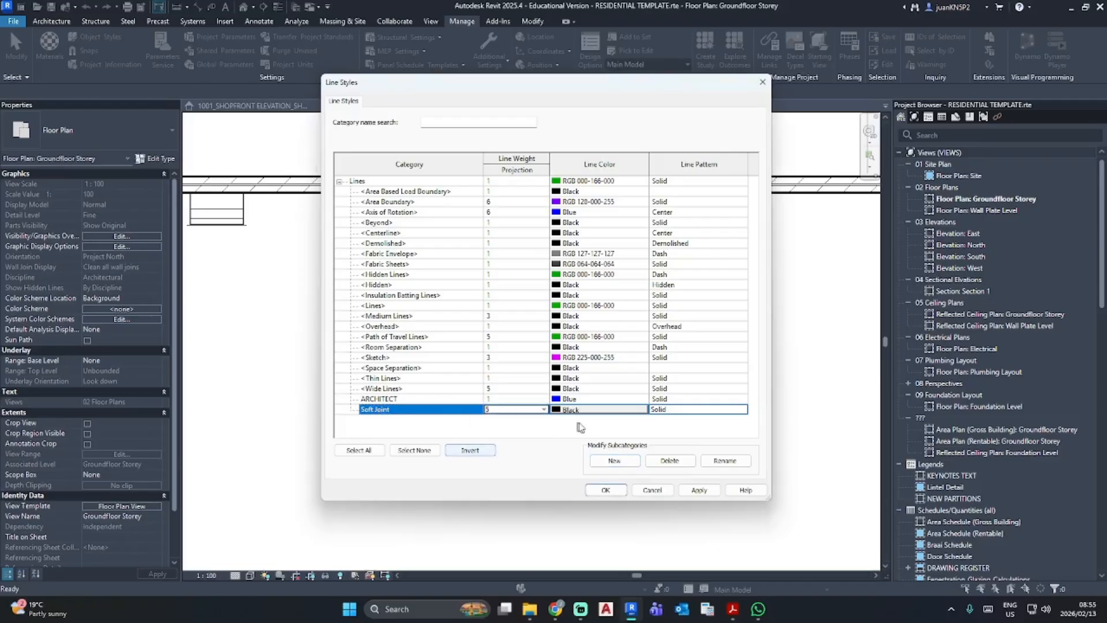
left_click(578, 409)
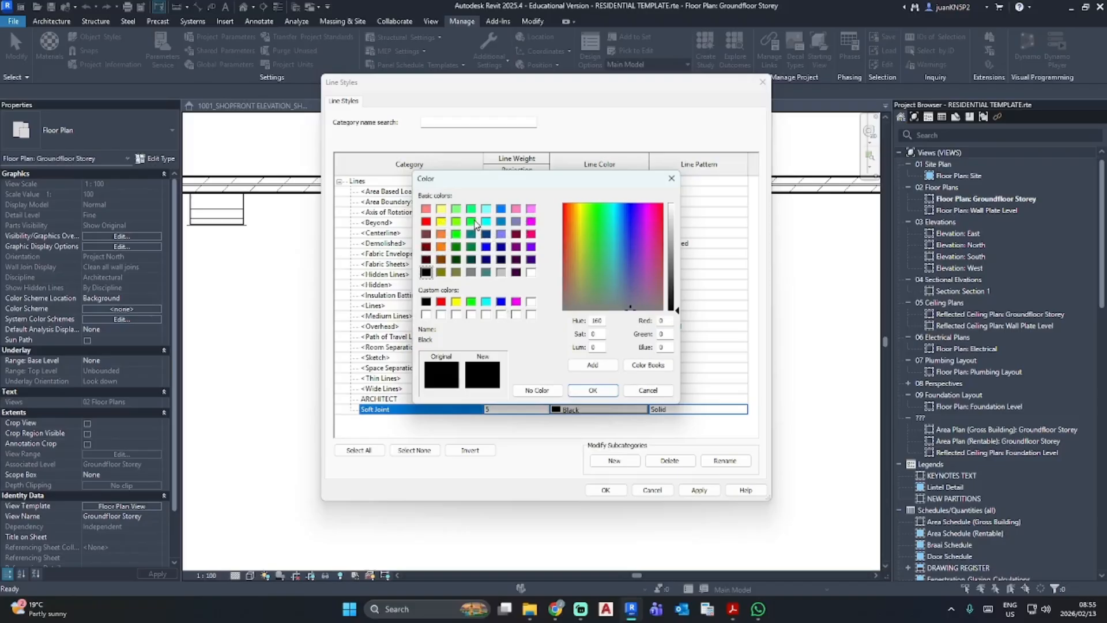
left_click(531, 222)
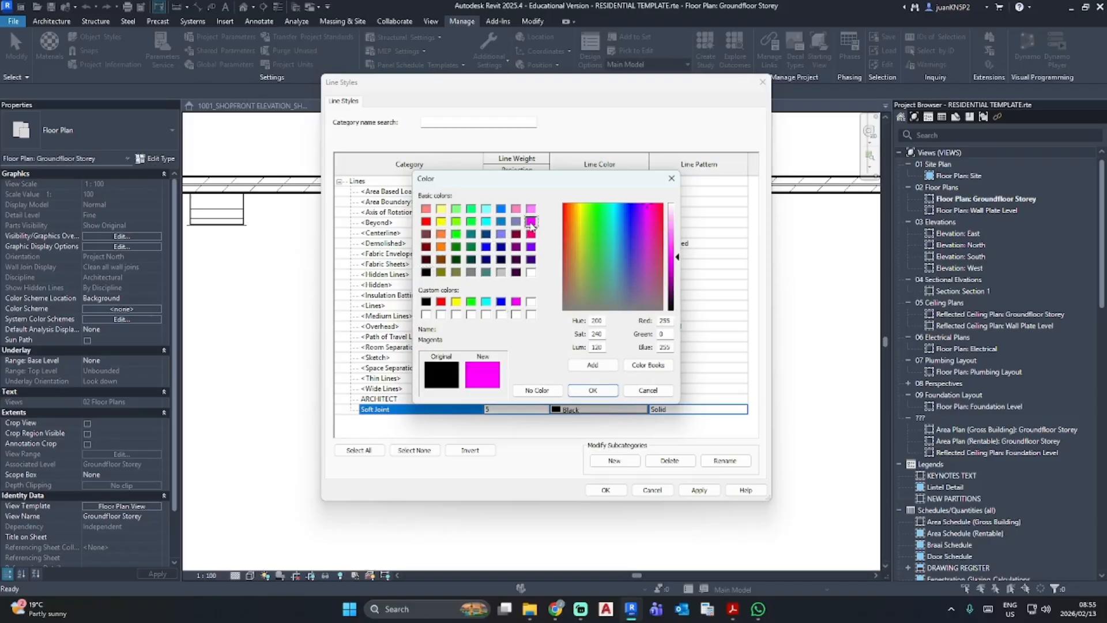
left_click(593, 389)
left_click(745, 409)
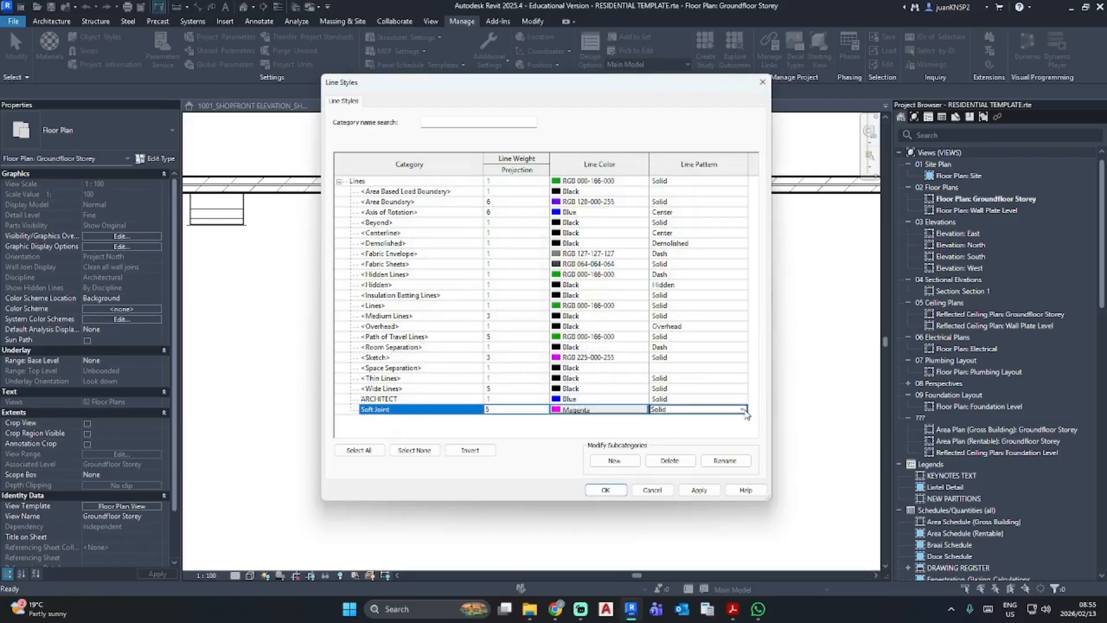
left_click(677, 453)
left_click(699, 489)
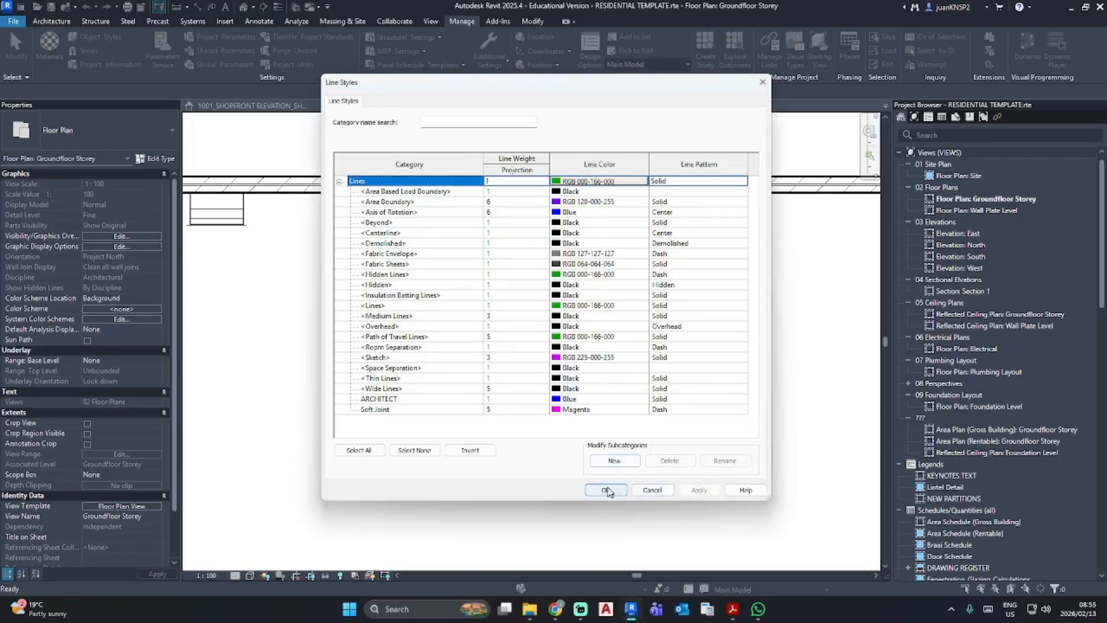
left_click(605, 489)
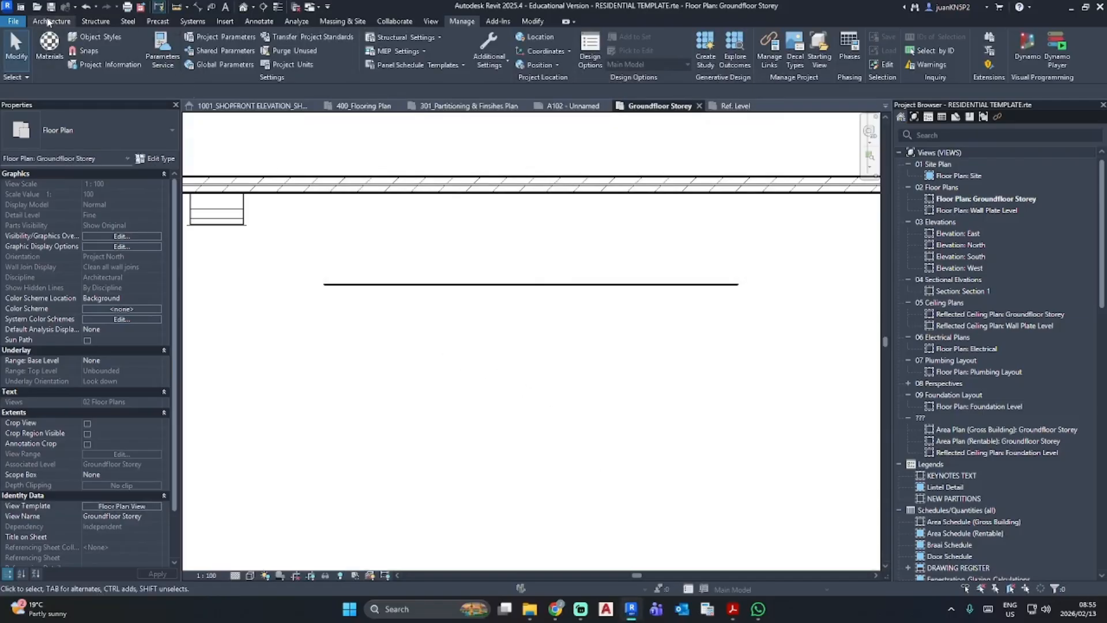
- Draw a horizontal detail line in the Soft Joint style, about 6500 mm long and about 1700 mm below the existing line
left_click(259, 21)
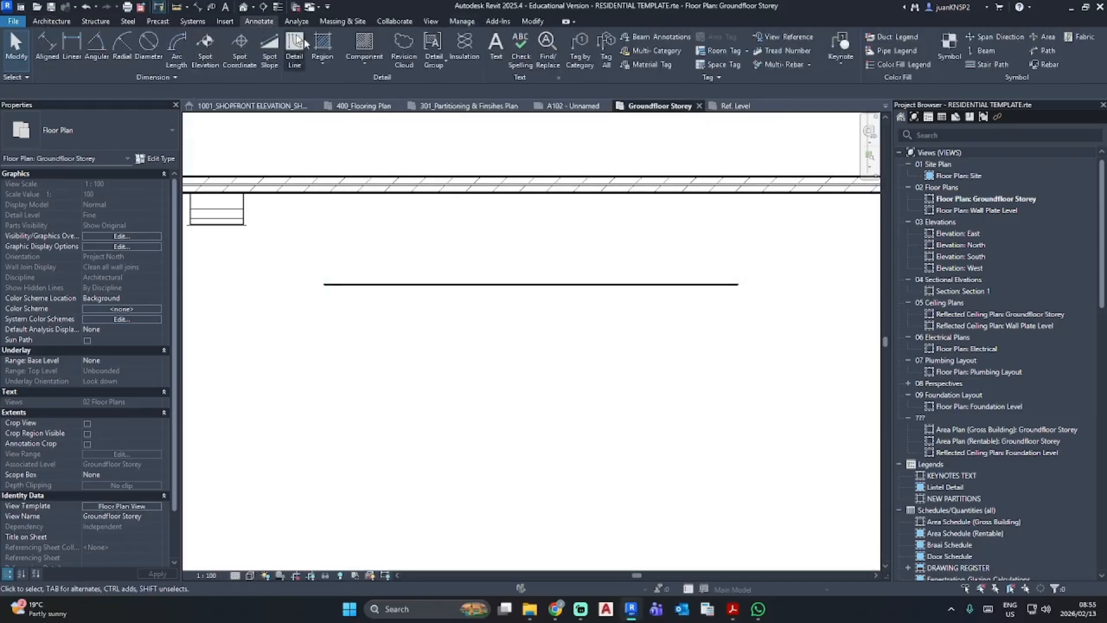
left_click(303, 45)
left_click(597, 56)
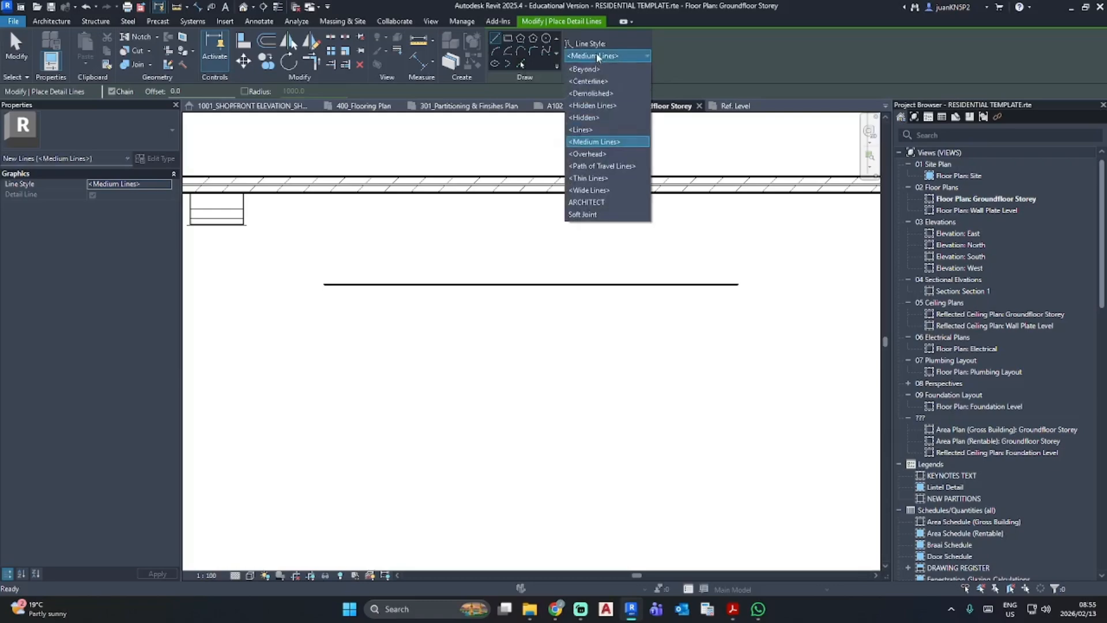
left_click(584, 214)
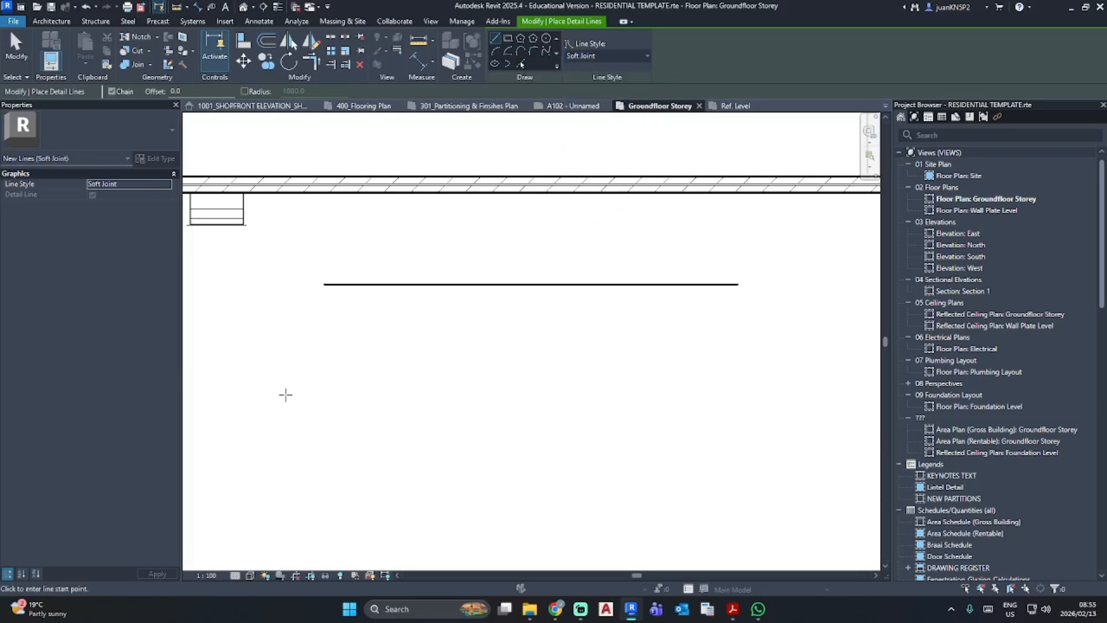
left_click(323, 393)
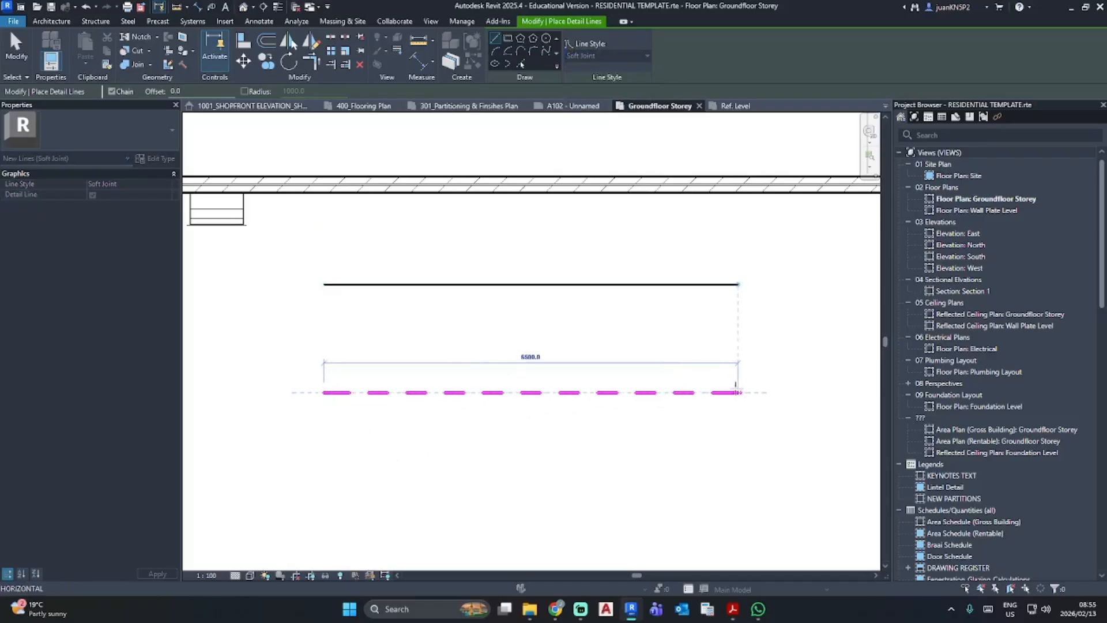
left_click(738, 393)
key("Escape")
key("Escape")
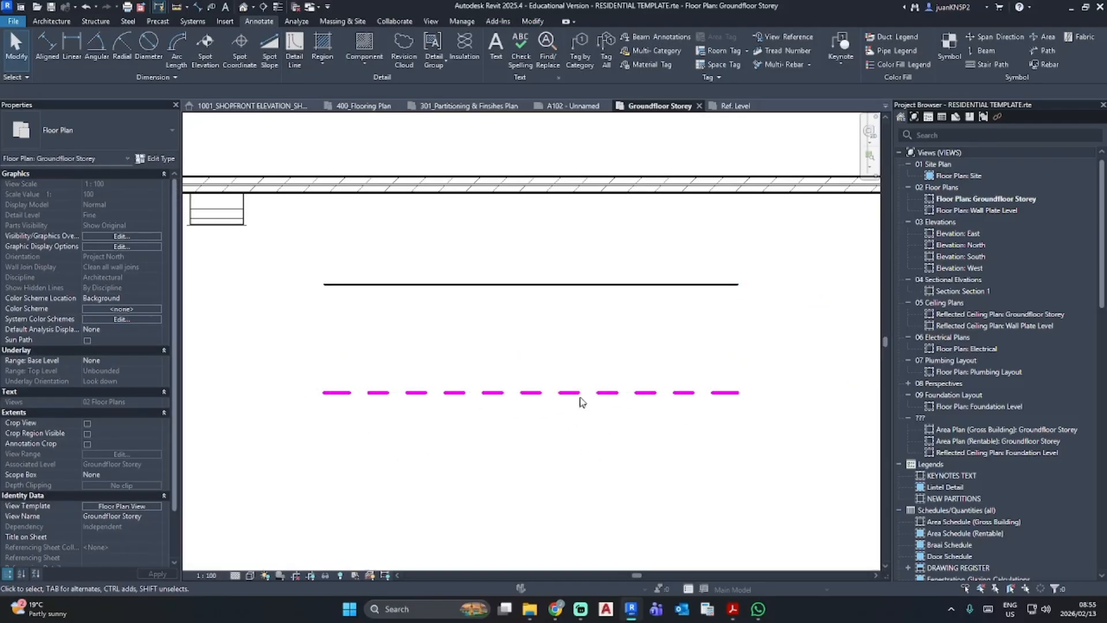
left_click(579, 394)
left_click(596, 475)
left_click(520, 393)
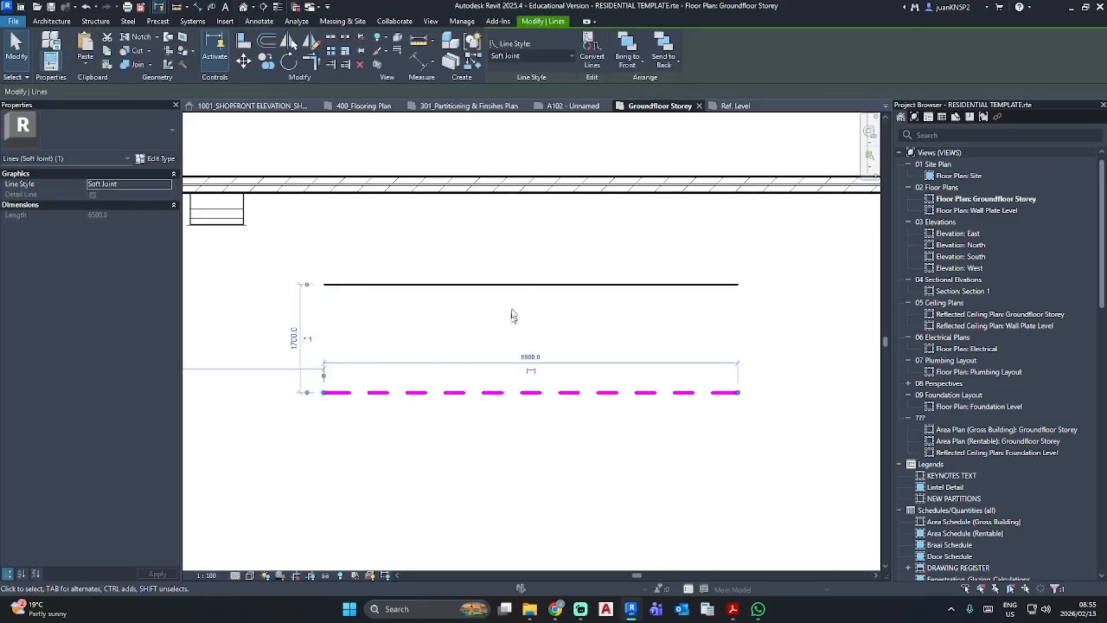
left_click(513, 315)
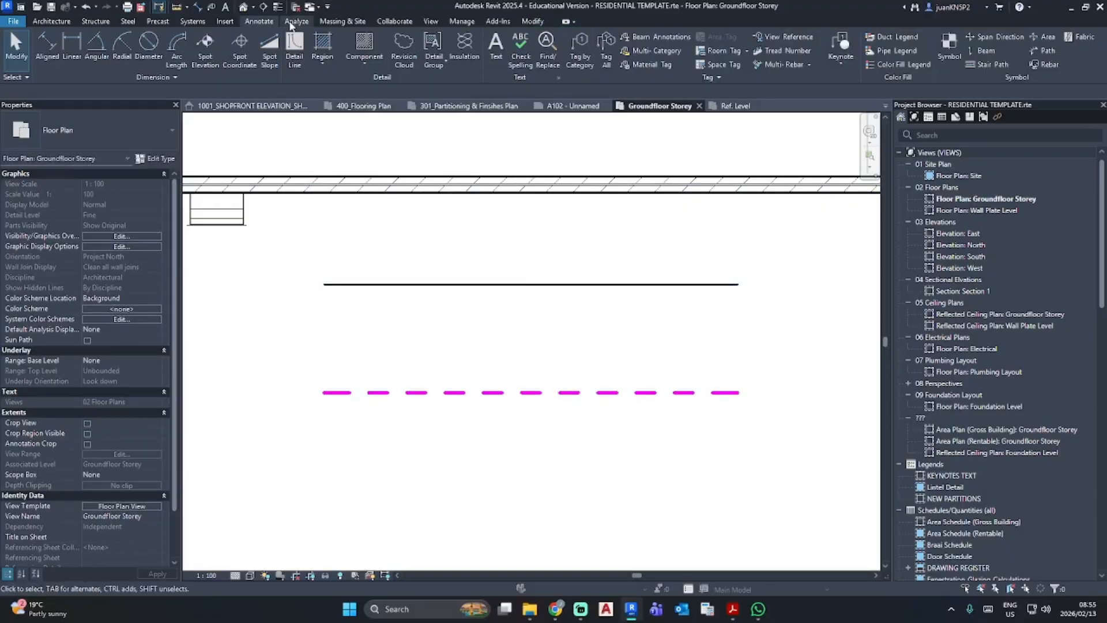
- Draw a horizontal model line in the <Lines> style, about 6500 mm long, between the black detail line and the Soft Joint line
left_click(51, 20)
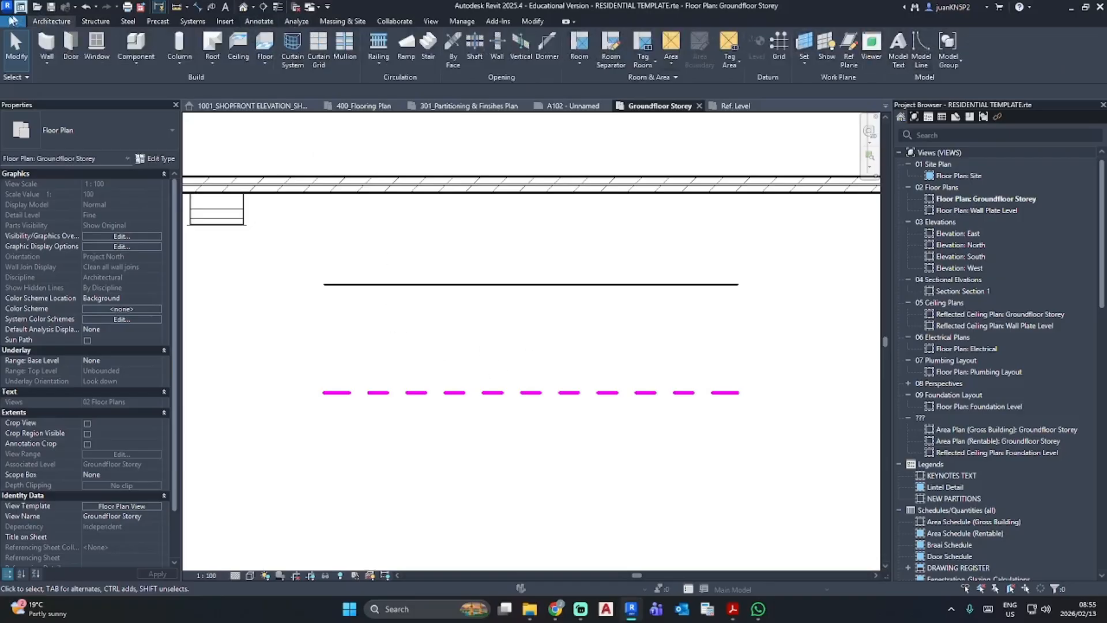
left_click(919, 58)
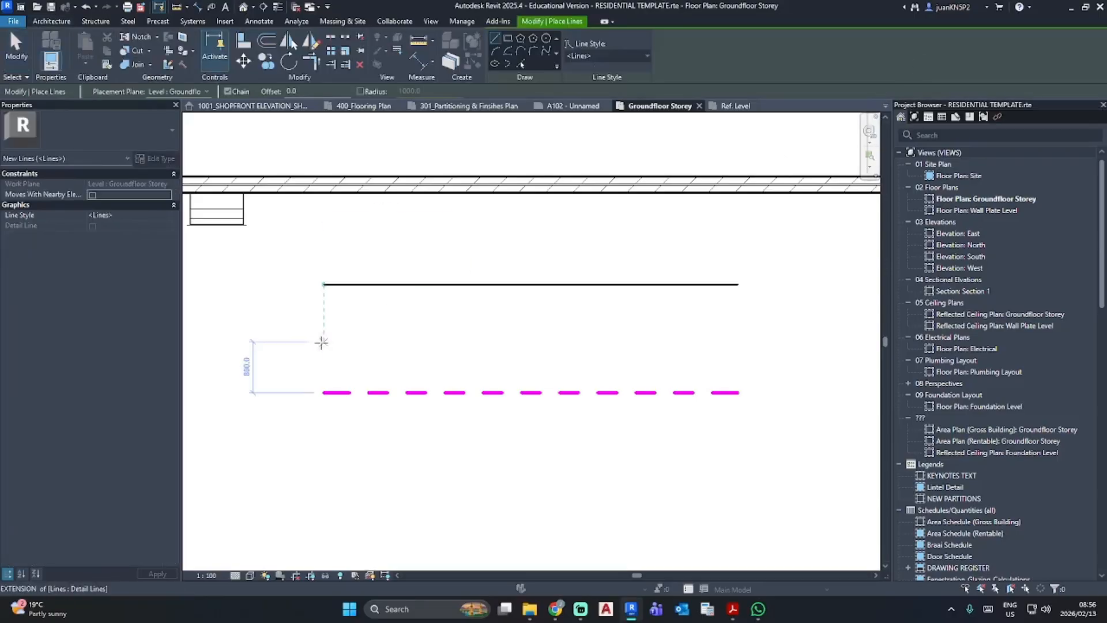
left_click(322, 341)
left_click(731, 340)
key("Escape")
key("Escape")
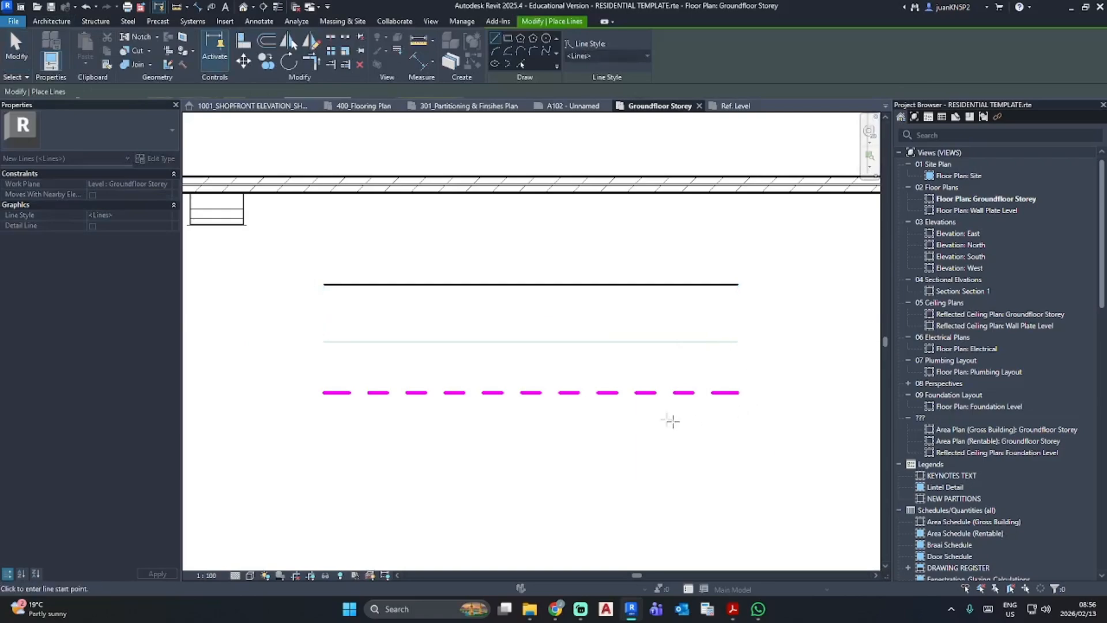
left_click(639, 395)
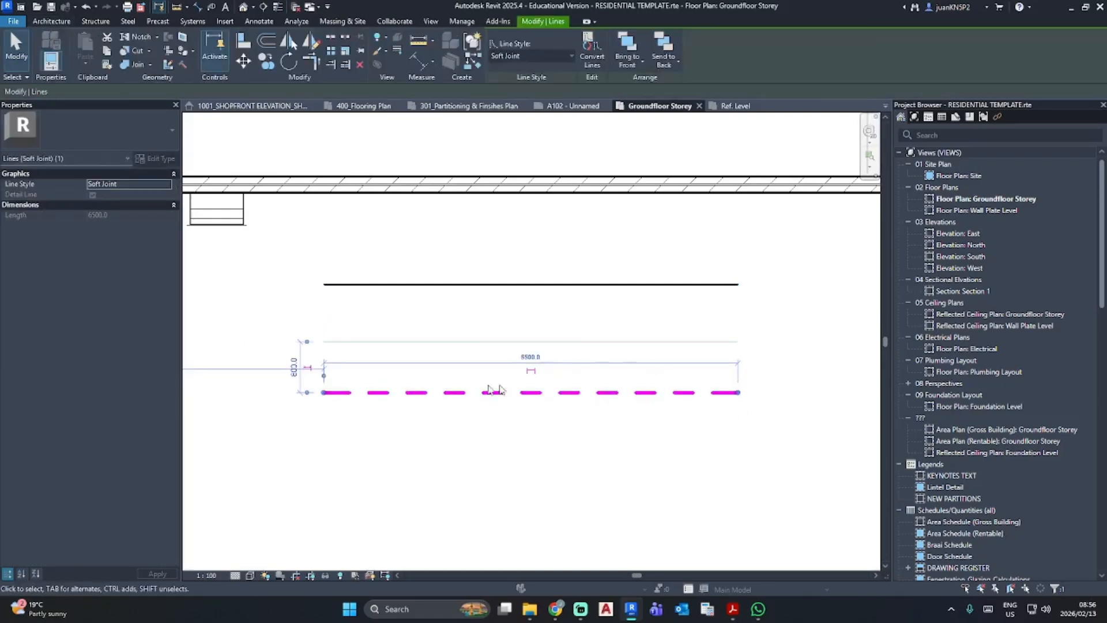
key("Escape")
left_click(521, 342)
key("Escape")
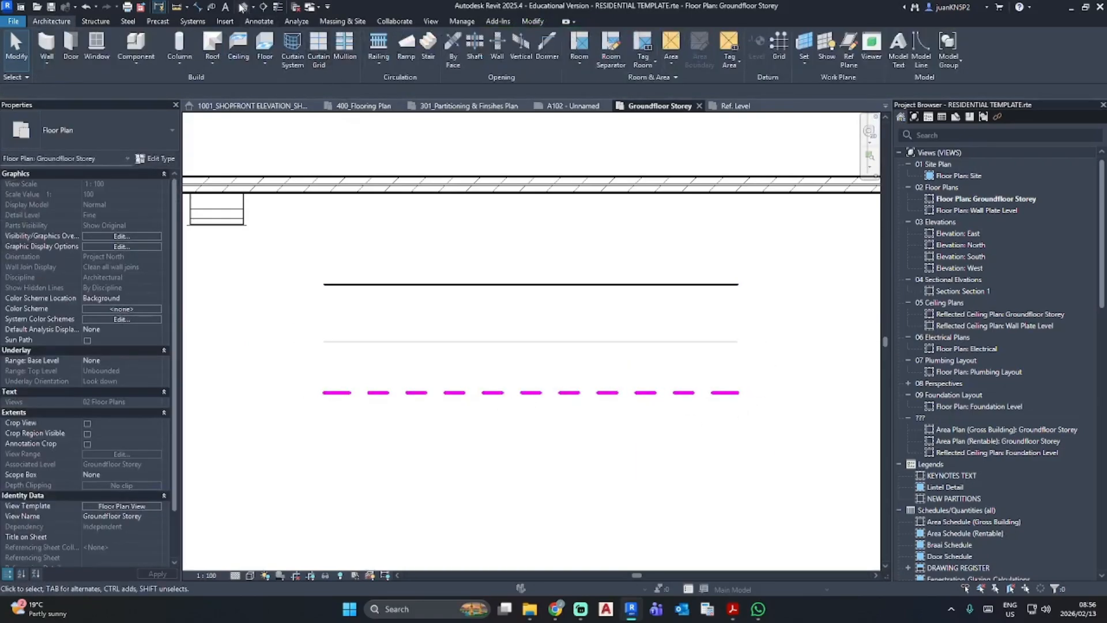
- Open the default 3D view and examine which of the drawn lines appear in front of the brick wall
left_click(238, 4)
scroll(671, 339, "up", 5)
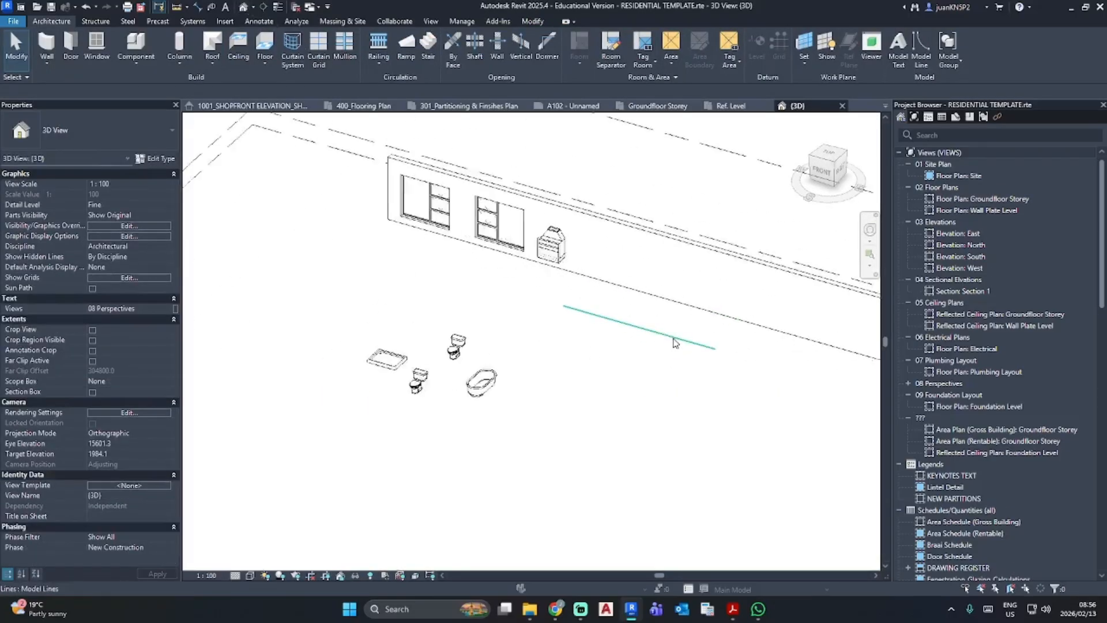
left_click(670, 336)
middle_click_drag(633, 460, 529, 507)
scroll(597, 378, "up", 3)
key("Escape")
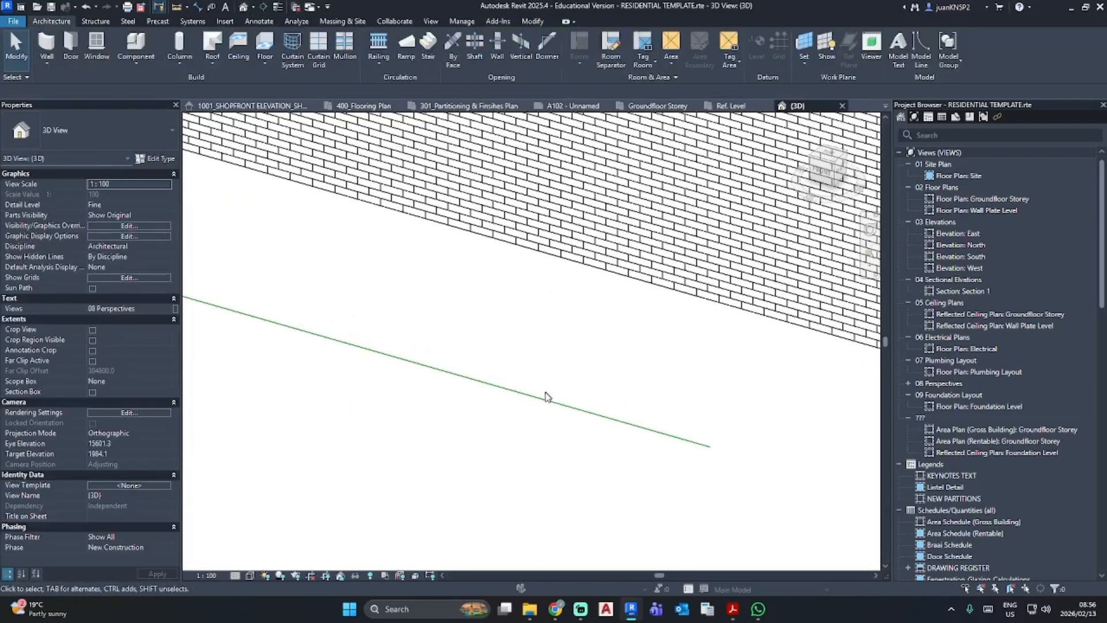
left_click(546, 399)
scroll(461, 408, "down", 3)
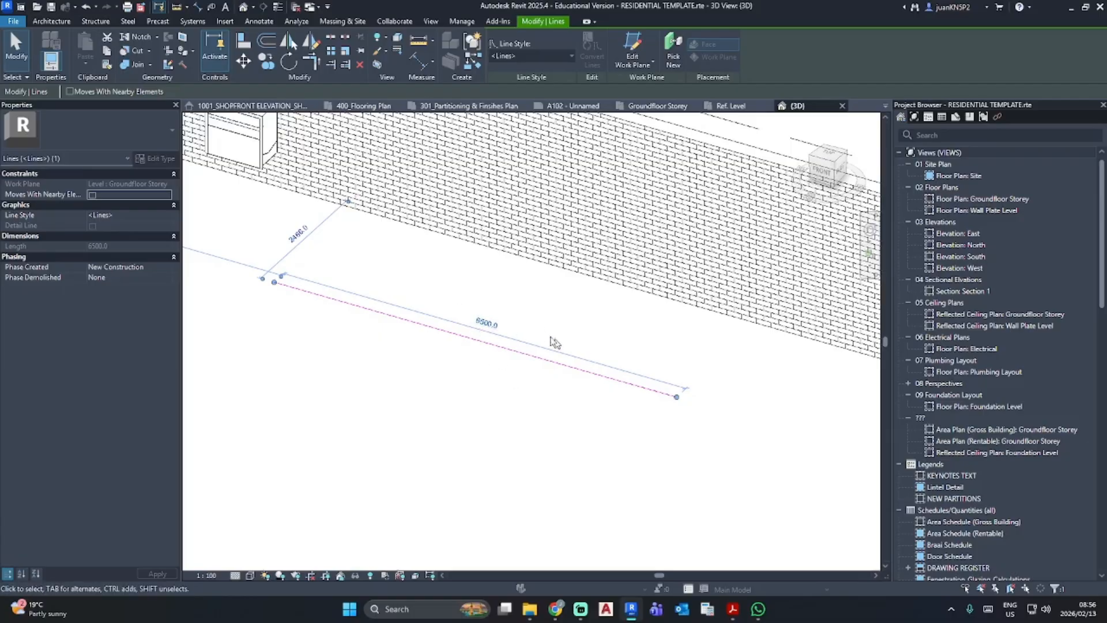
key("Escape")
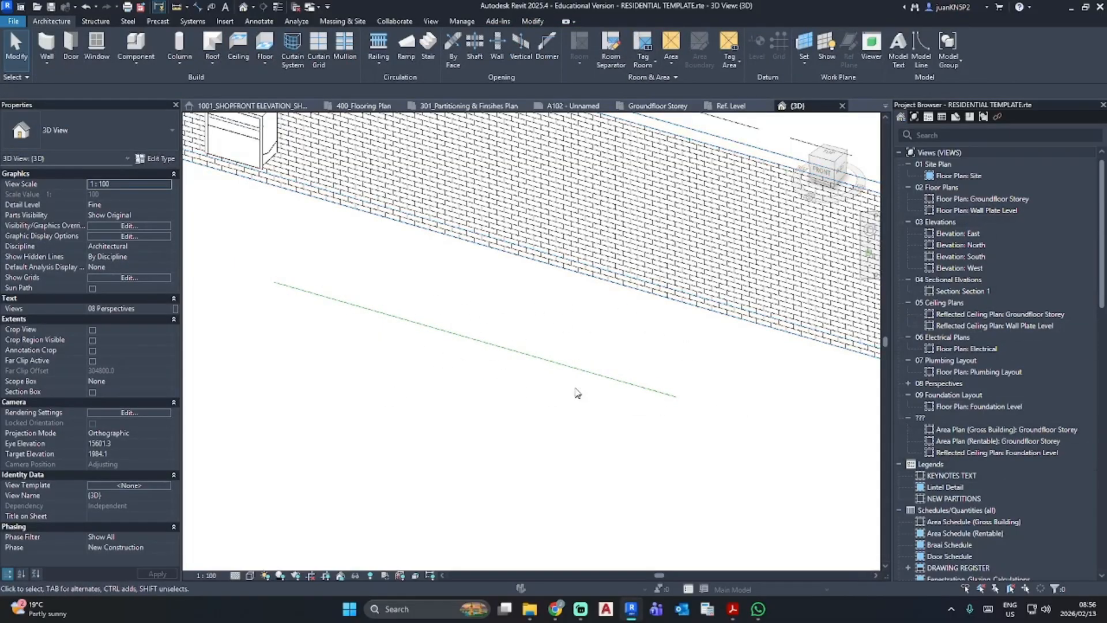
left_click(565, 367)
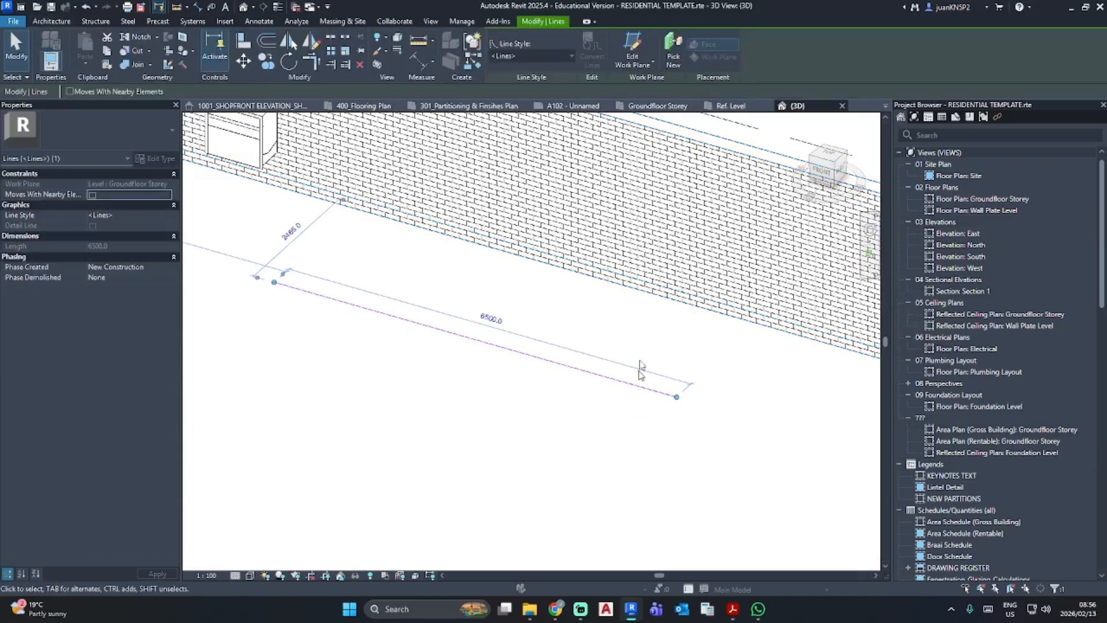
key("Escape")
scroll(488, 377, "down", 5)
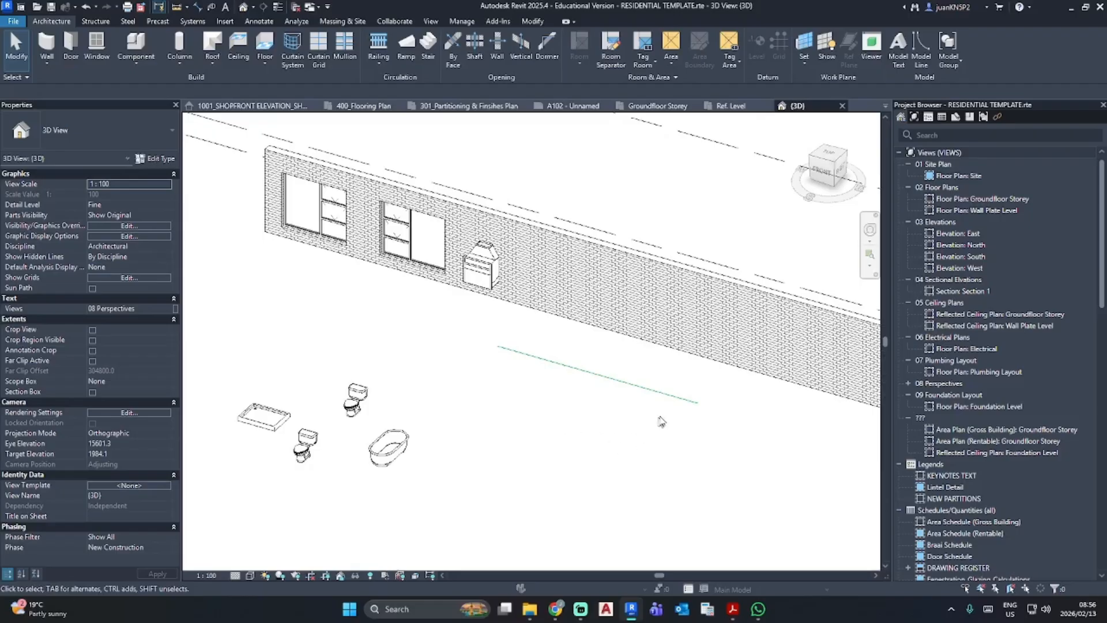
scroll(659, 417, "up", 5)
middle_click_drag(658, 417, 605, 450)
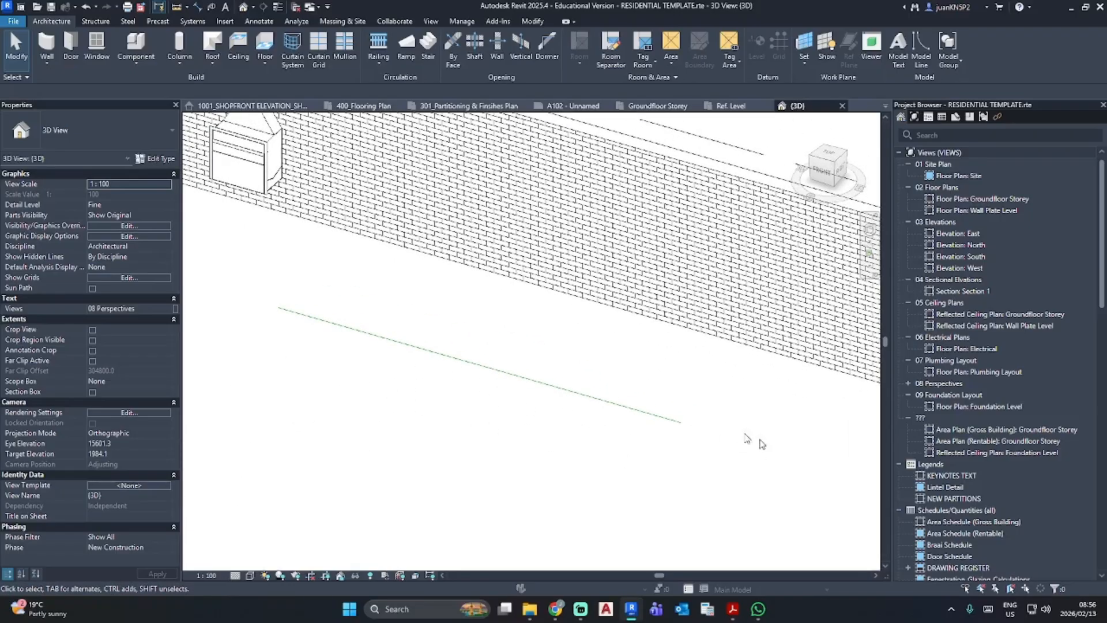
- Return to the Groundfloor Storey plan and inspect the dashed Soft Joint detail line's properties
double_click(985, 198)
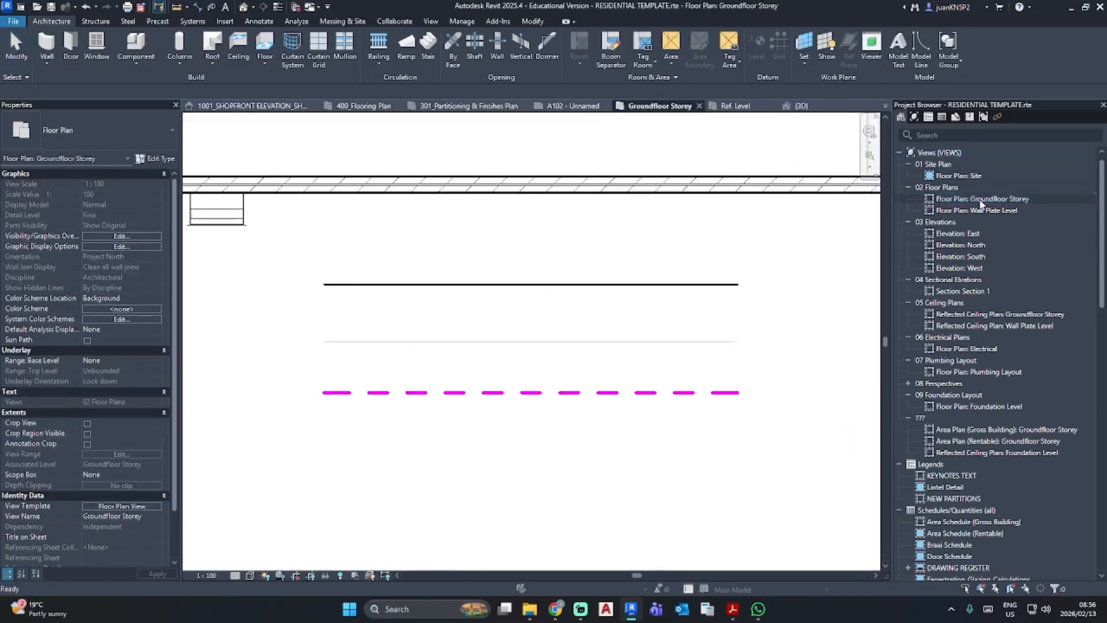
left_click(646, 393)
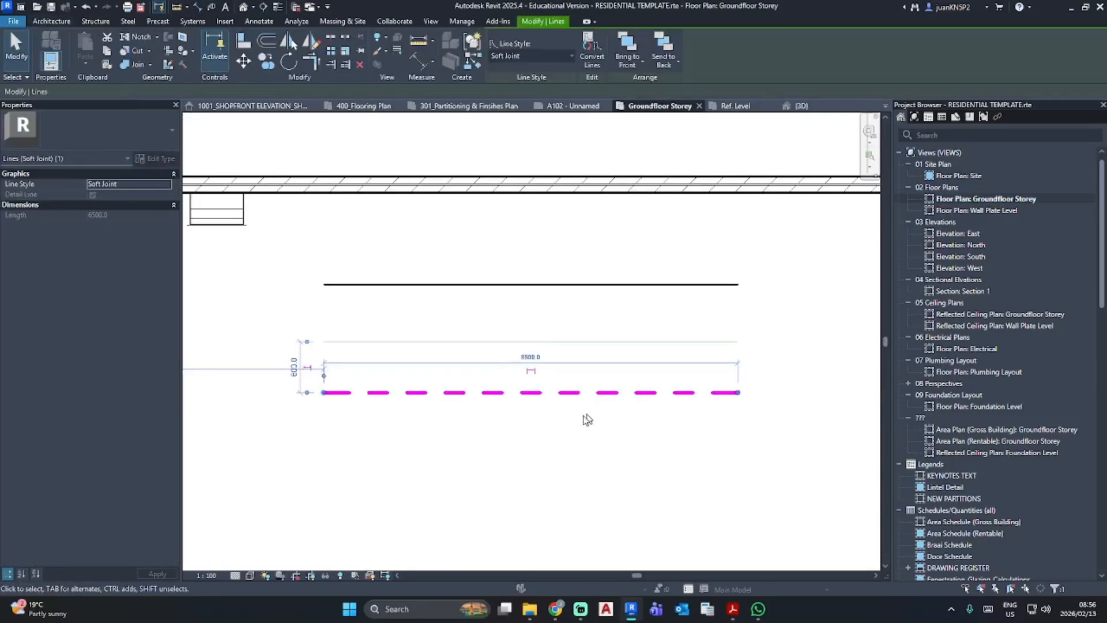
left_click(600, 435)
- Split the Groundfloor Storey plan into its own window above the family's Ref. Level view, framed on the Soft Joint line
left_click(735, 106)
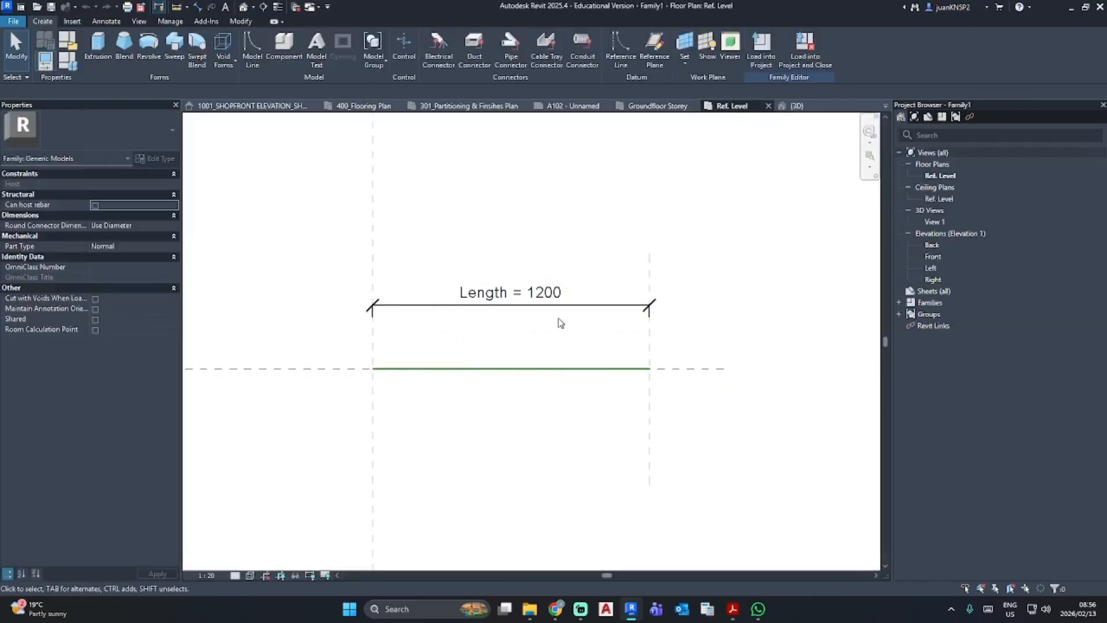
left_click(170, 21)
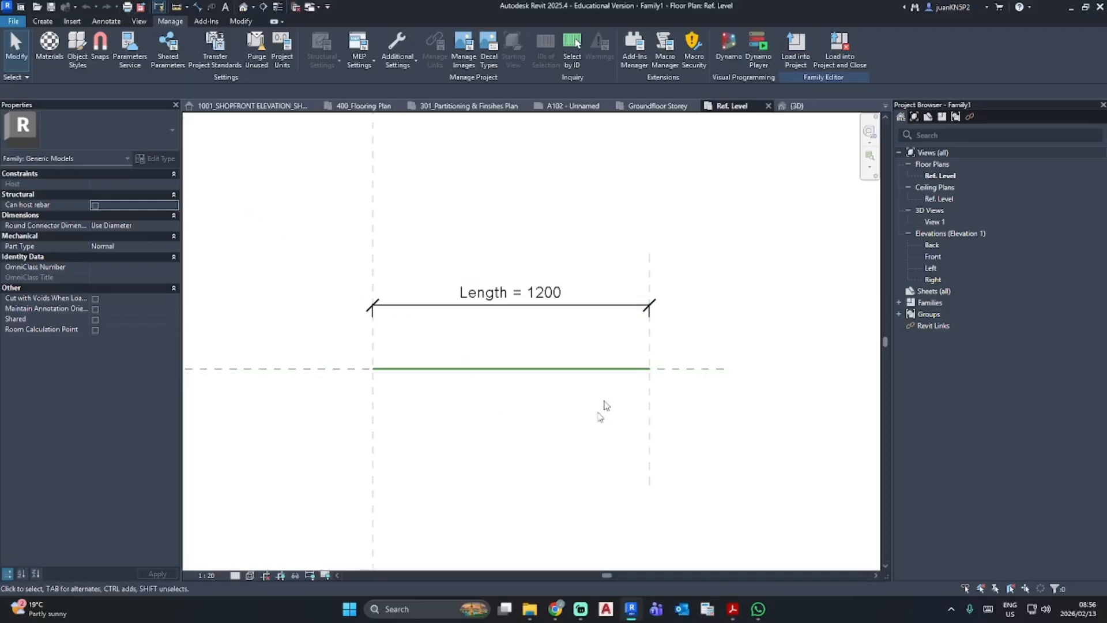
left_click(654, 108)
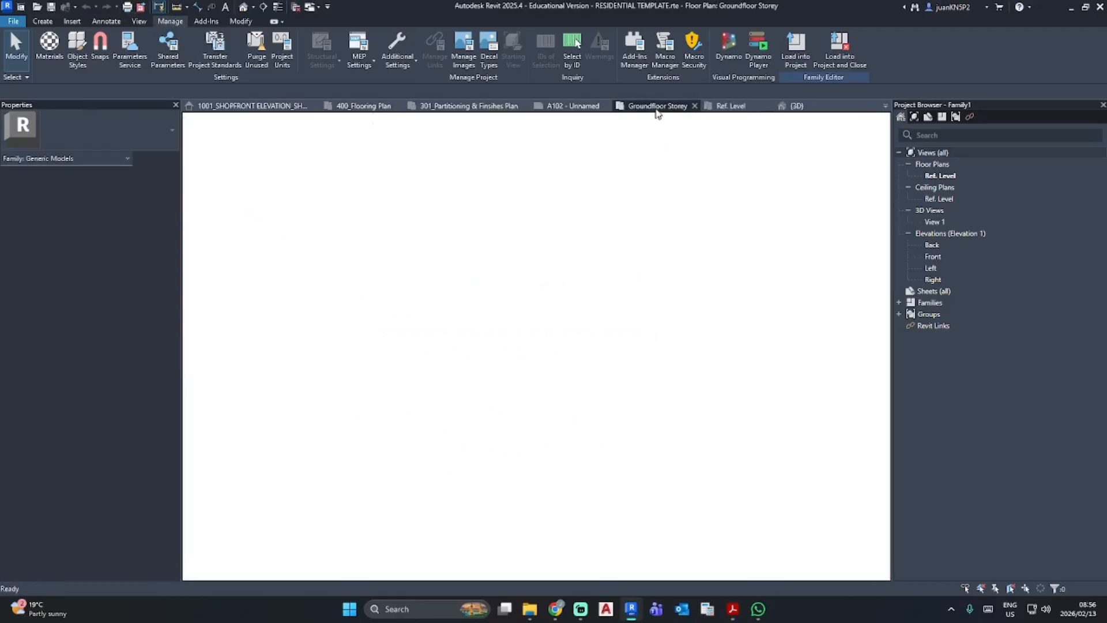
left_click_drag(658, 106, 433, 128)
middle_click_drag(432, 129, 568, 168)
scroll(543, 230, "up", 3)
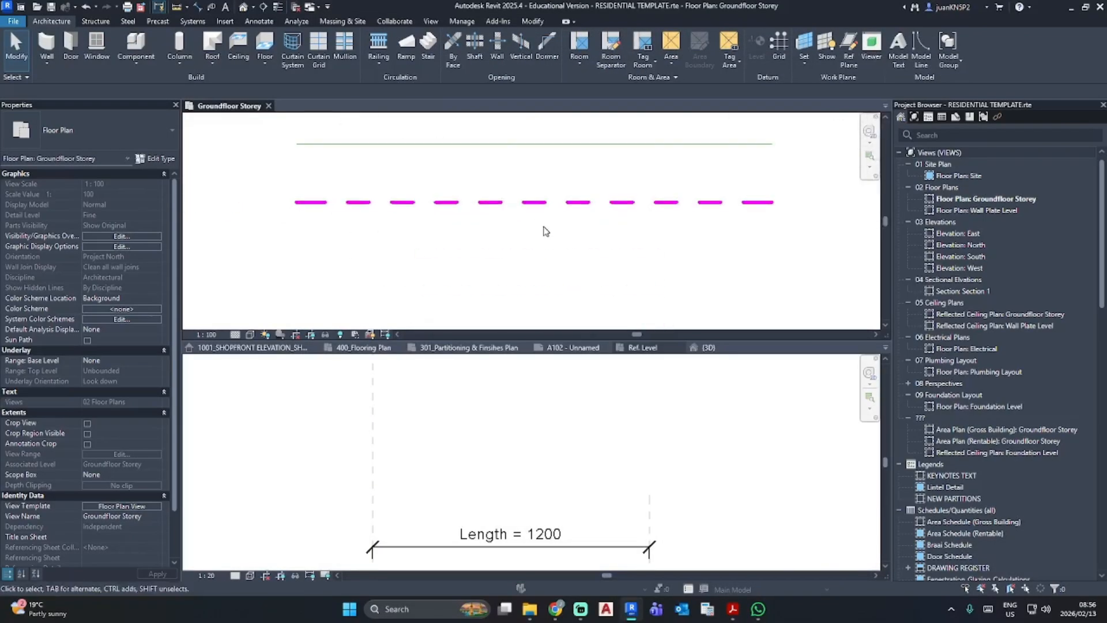
middle_click_drag(543, 229, 539, 250)
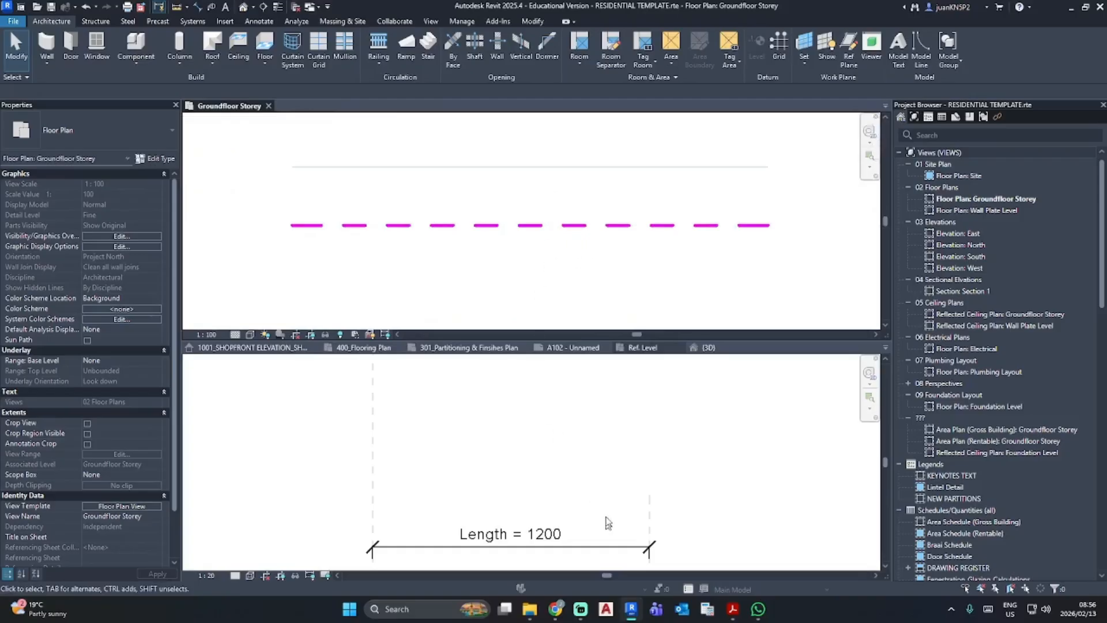
- Activate the family's Ref. Level view and review the Generic Models categories in Object Styles
left_click(597, 484)
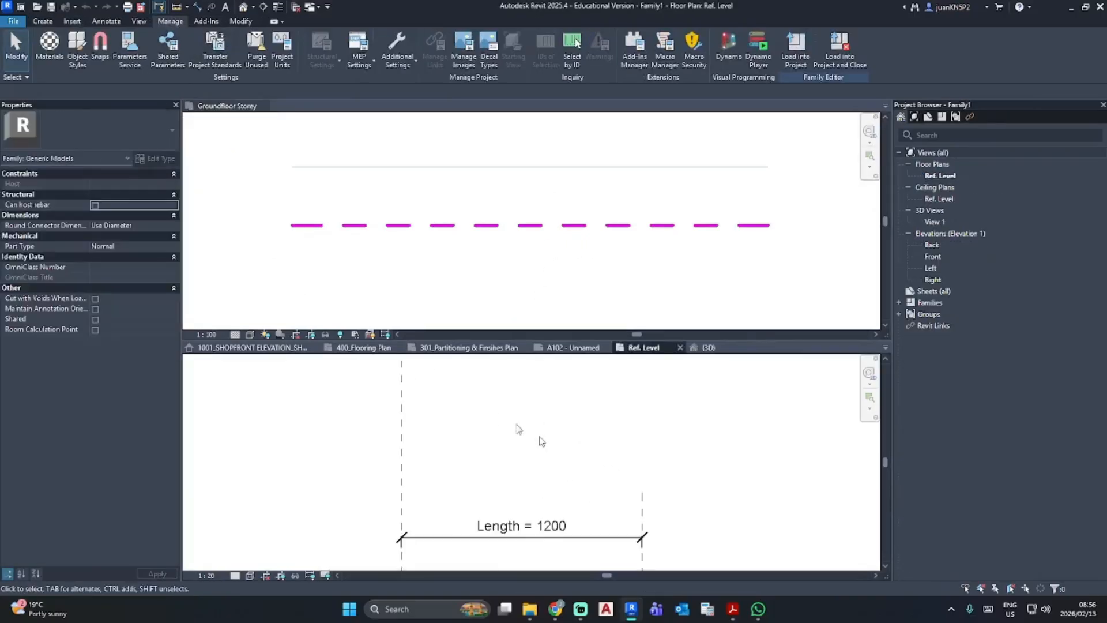
left_click(76, 46)
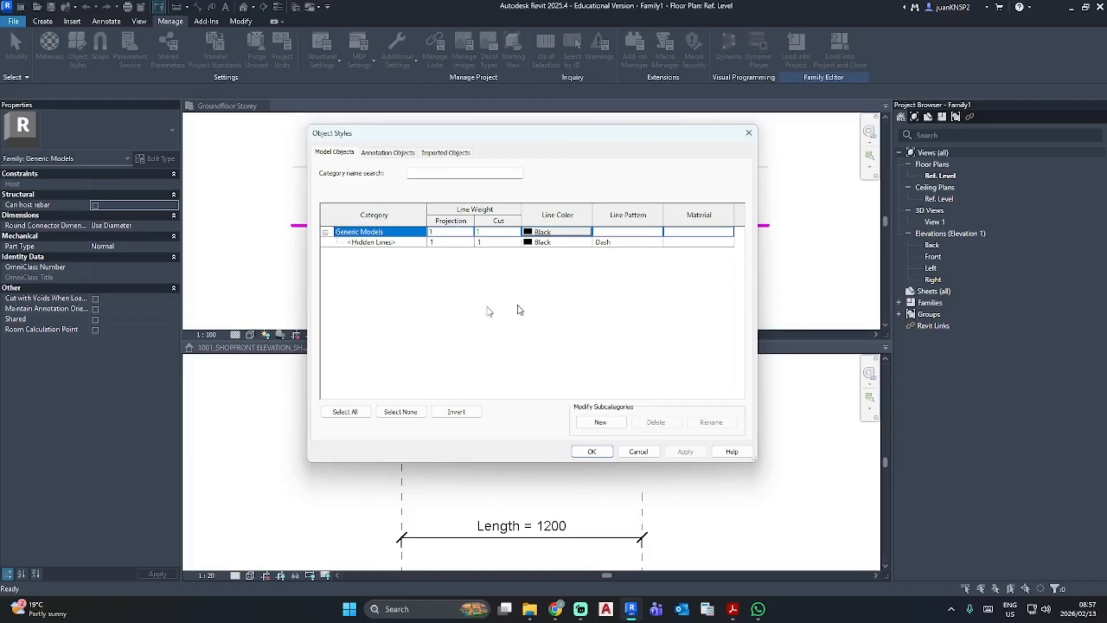
left_click(749, 134)
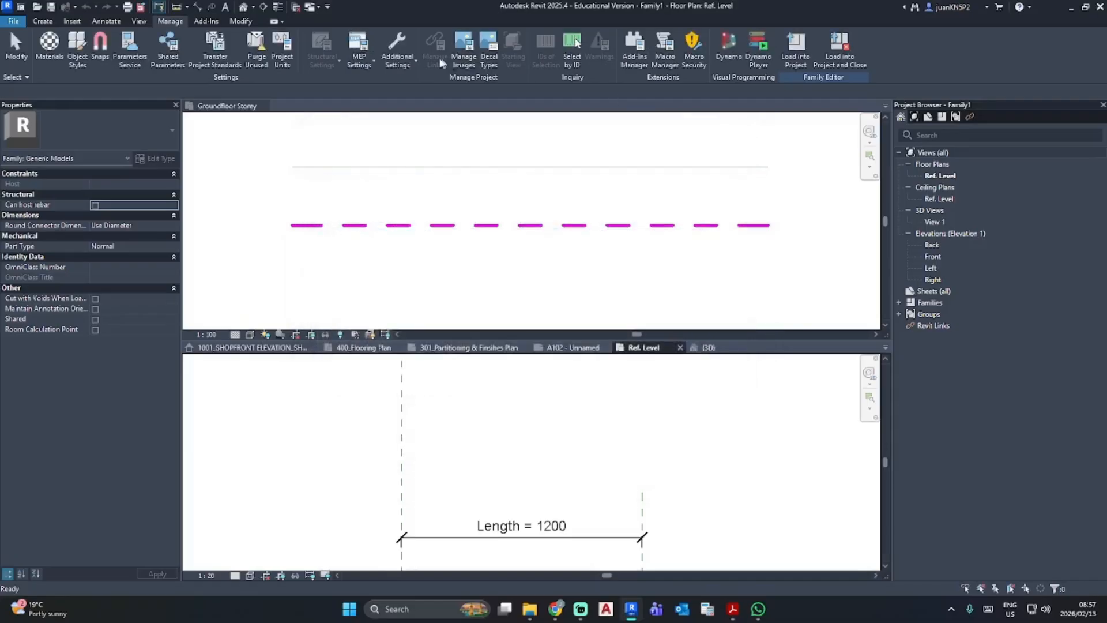
- Create a Generic Models subcategory named Soft Joint Line in the family's Object Styles
left_click(402, 56)
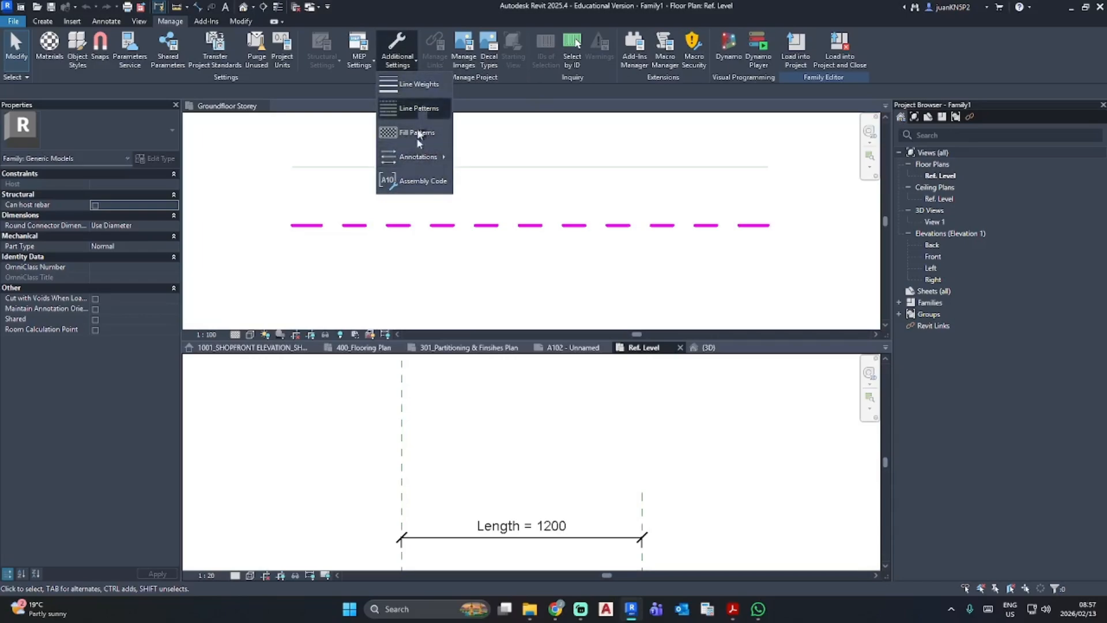
left_click(78, 45)
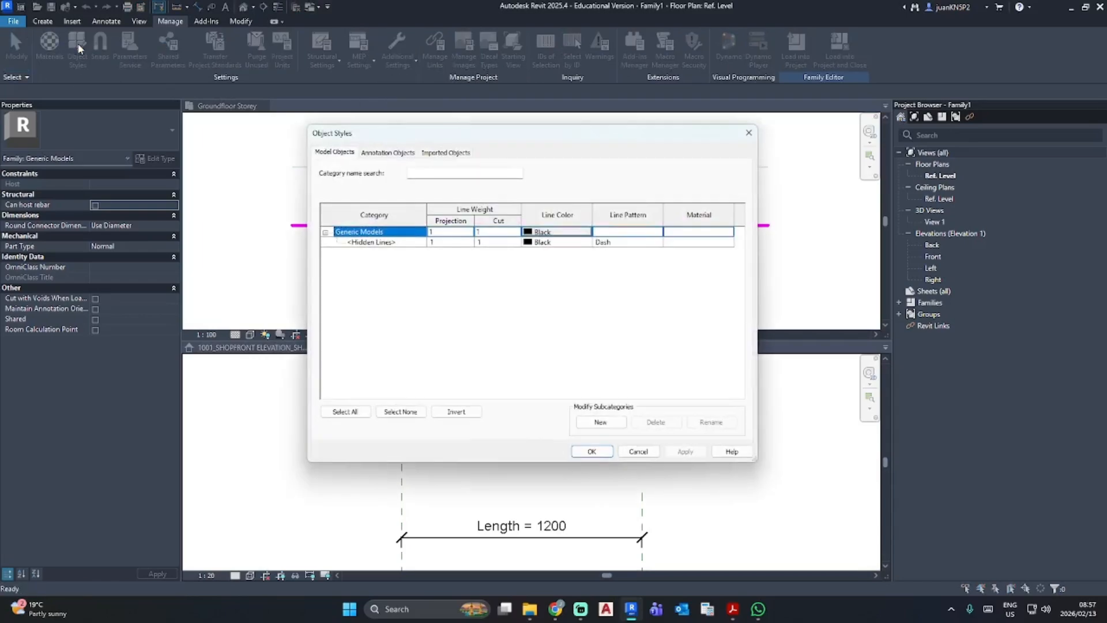
left_click(611, 424)
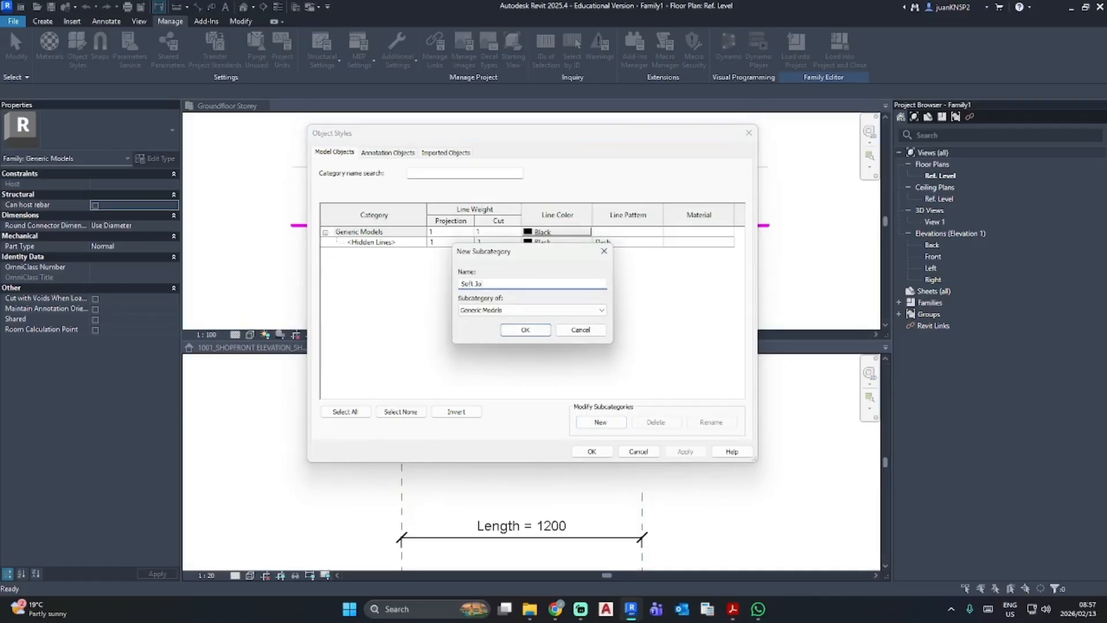
key("Return")
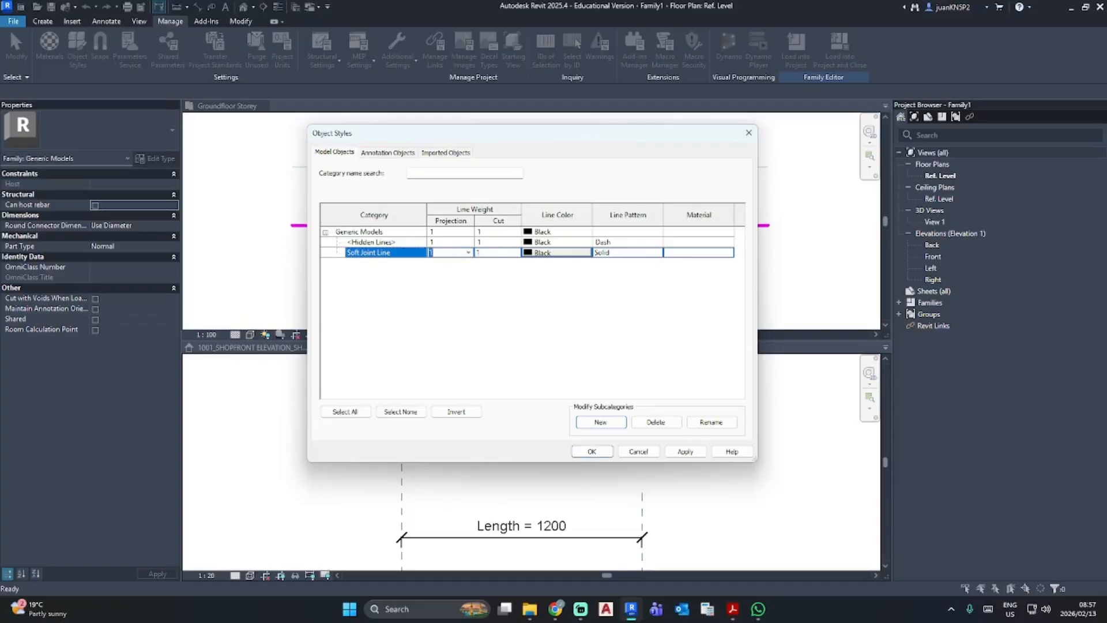
- Give the Soft Joint Line subcategory projection and cut line weight 5, magenta colour and the Dash line pattern, and accept the styles
type("5")
left_click(495, 256)
left_click(571, 254)
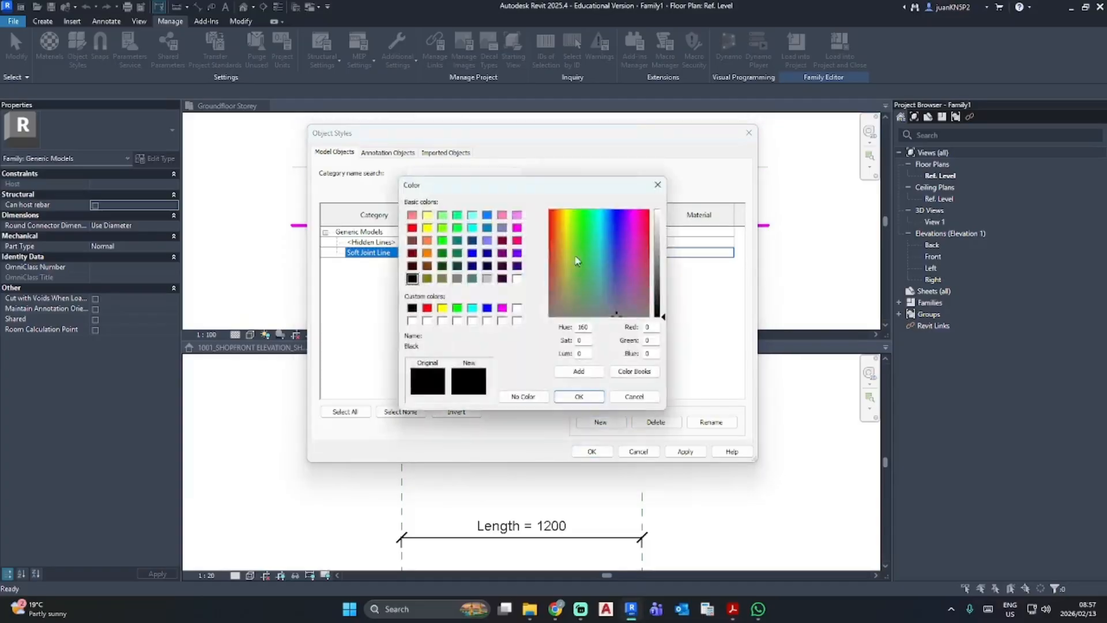
left_click(517, 227)
left_click(579, 396)
left_click(657, 246)
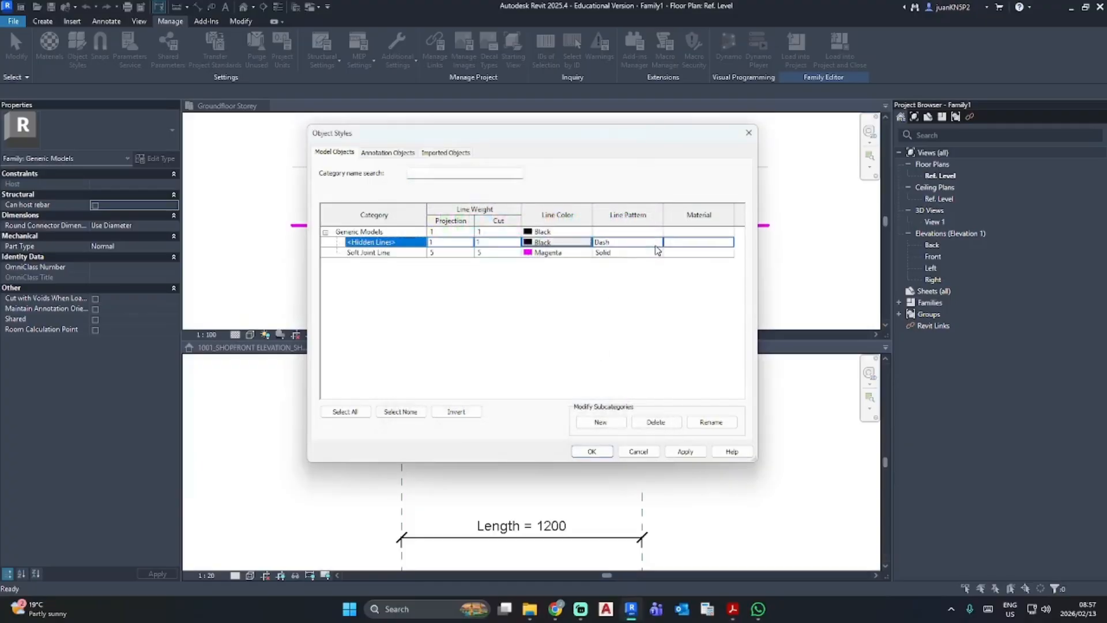
left_click(661, 254)
left_click(659, 253)
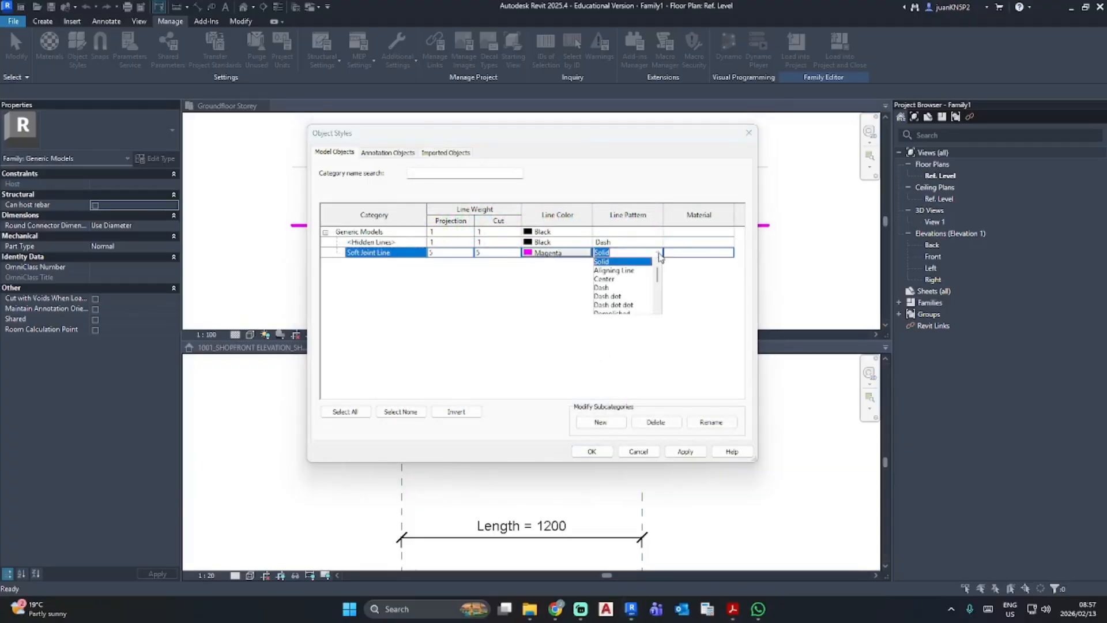
left_click(610, 287)
left_click(697, 450)
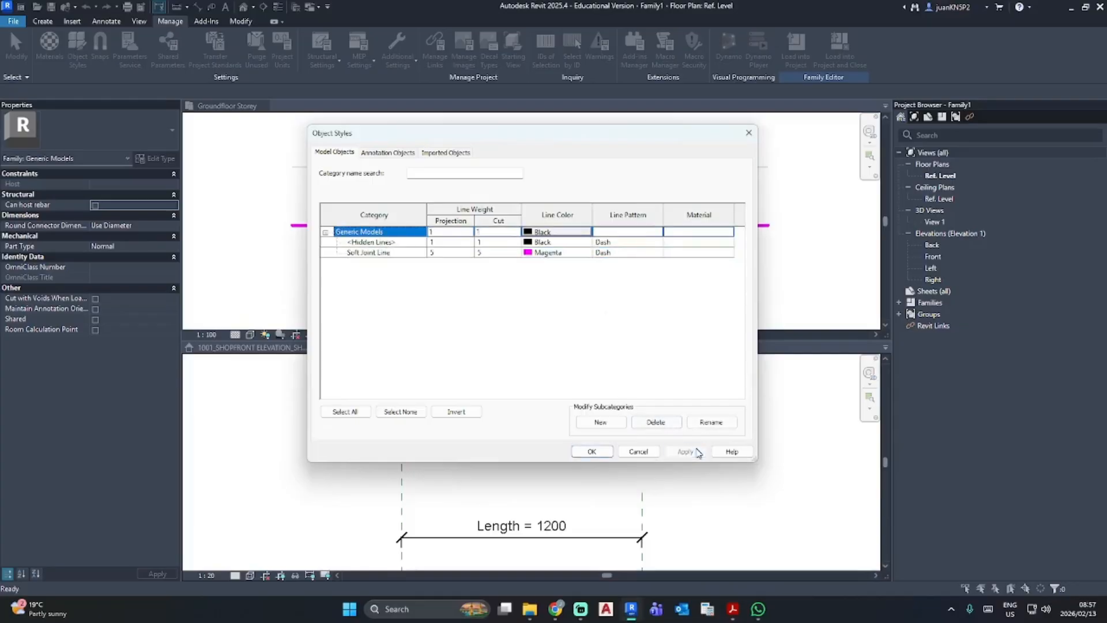
left_click(591, 452)
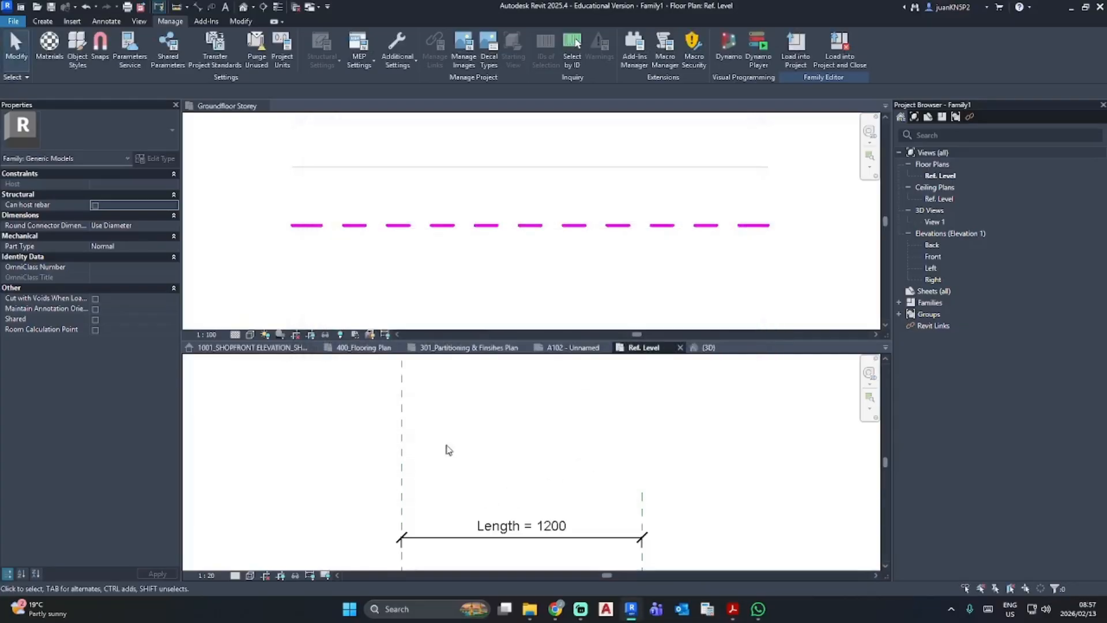
- Draw a horizontal model line 1000 mm long above the Length dimension, between the left and right reference planes
left_click(42, 21)
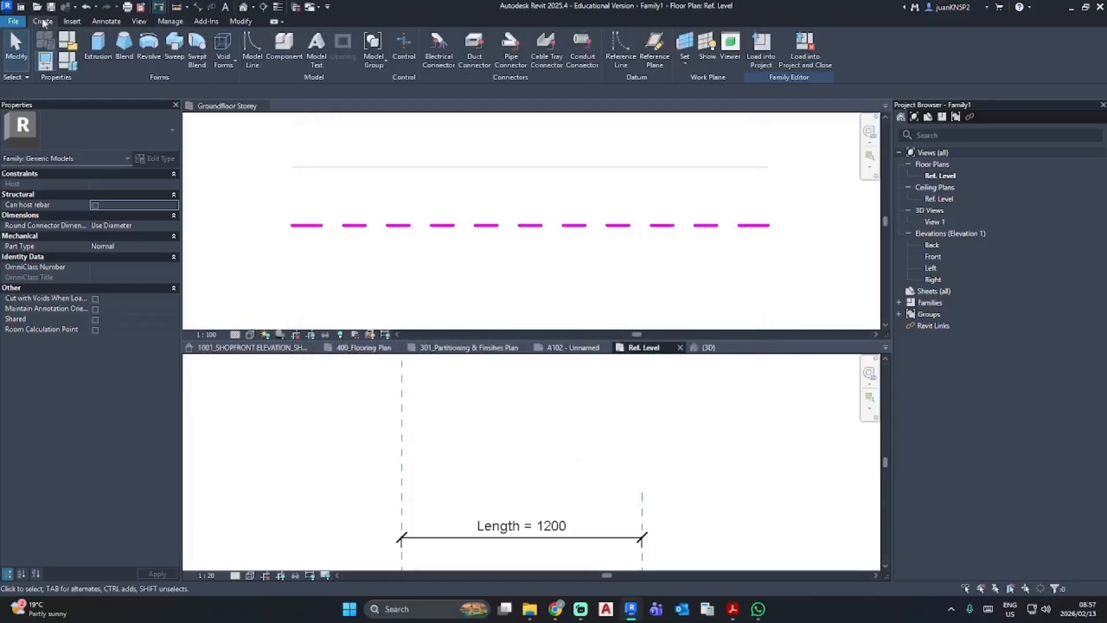
left_click(251, 54)
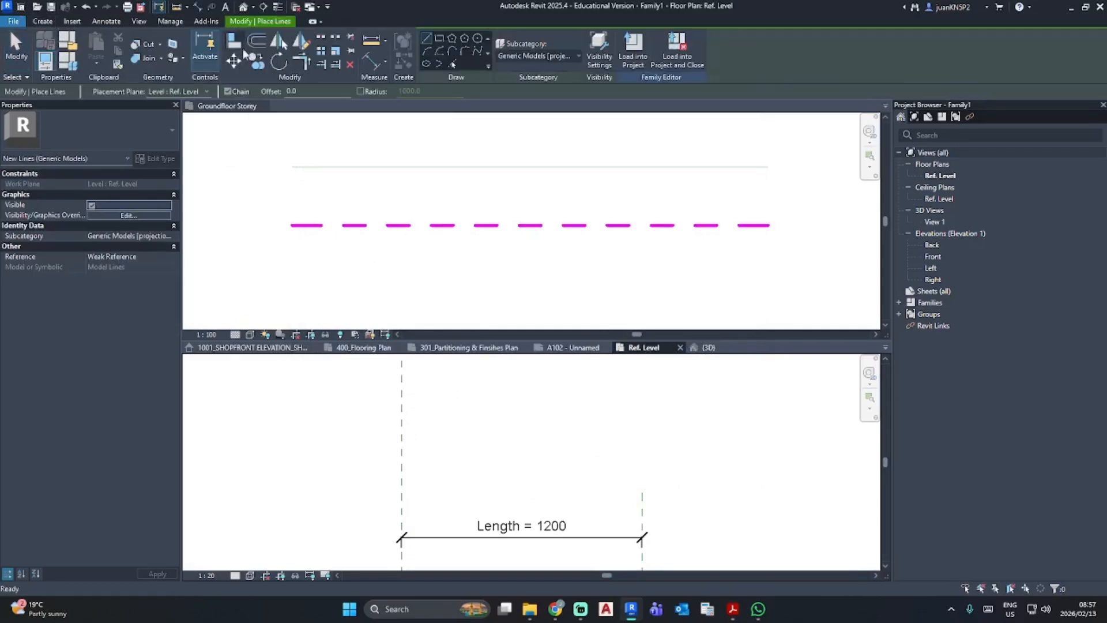
left_click(402, 460)
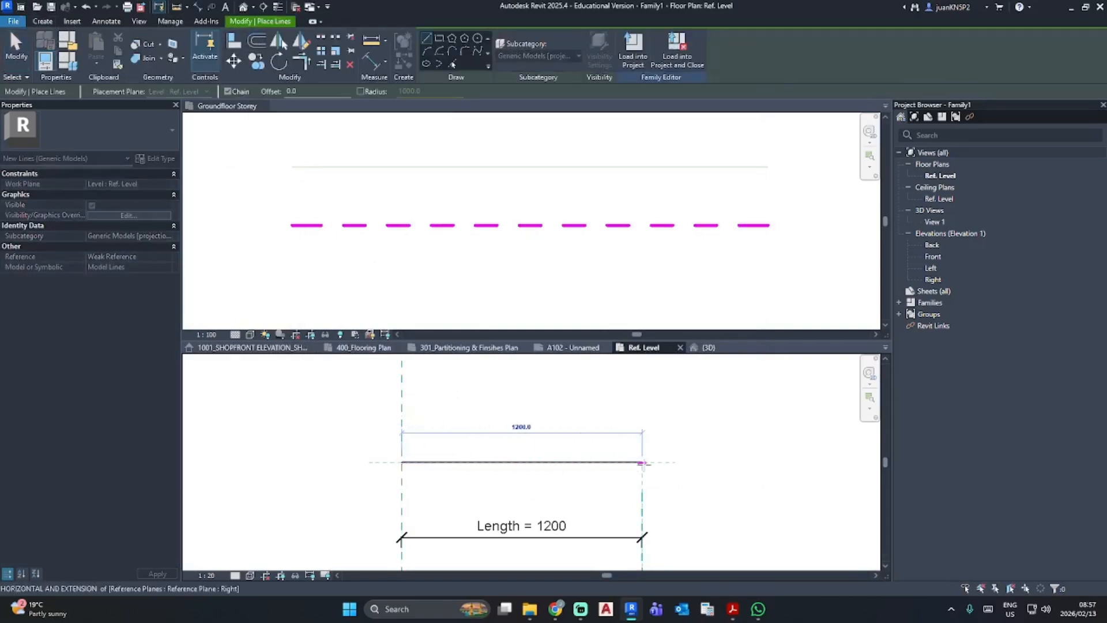
key("Escape")
left_click(427, 462)
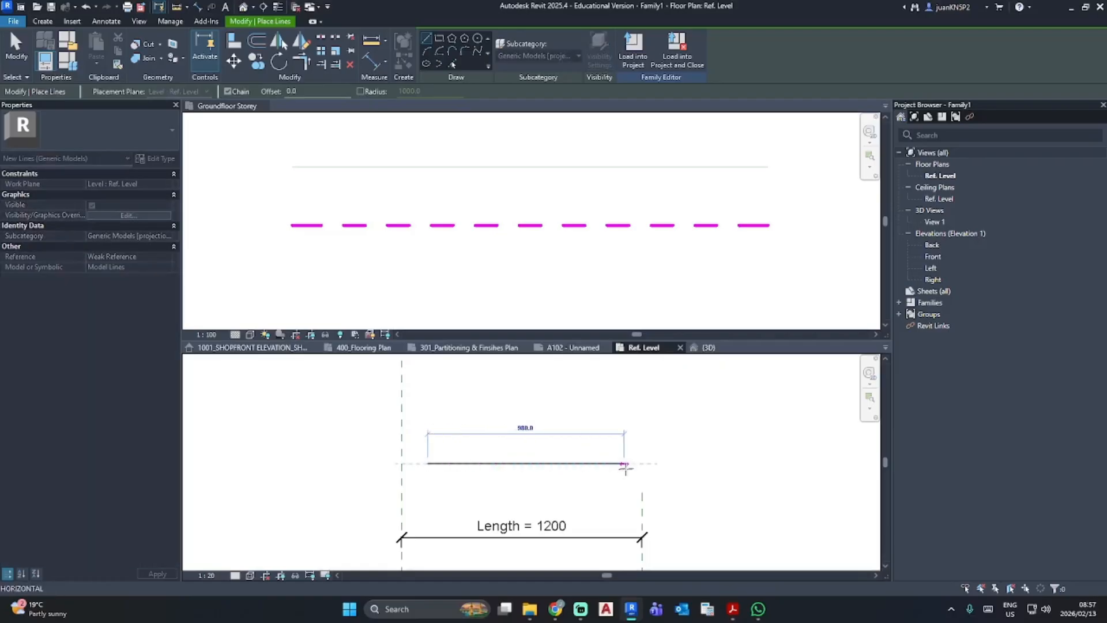
left_click(628, 463)
key("Escape")
key("Escape")
- Assign the new model line to the Soft Joint Line [projection] subcategory
left_click(589, 469)
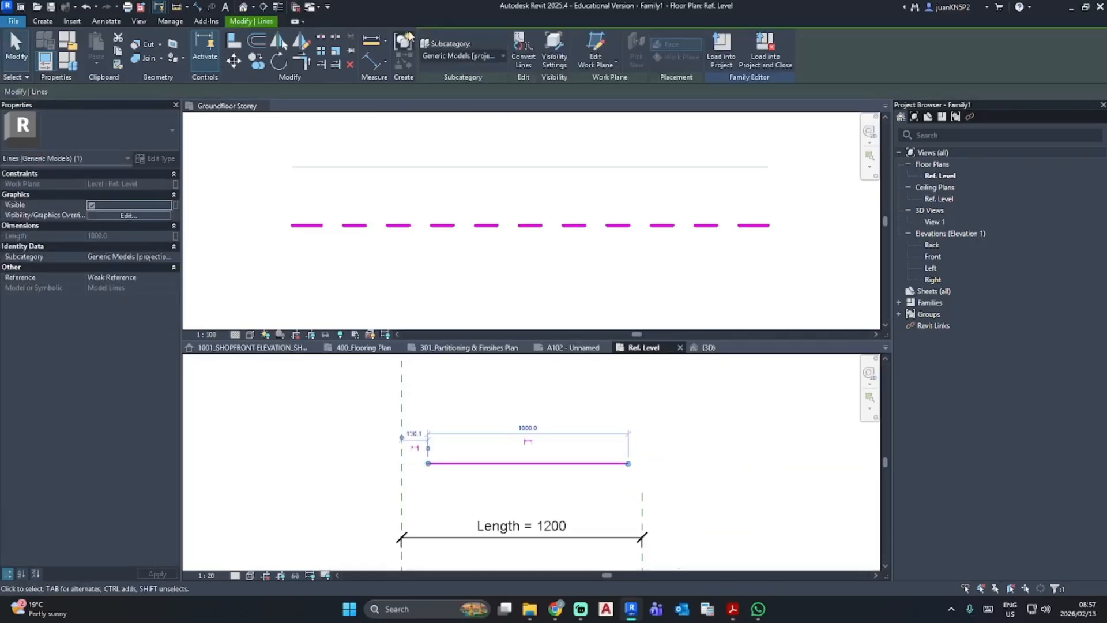
left_click(463, 56)
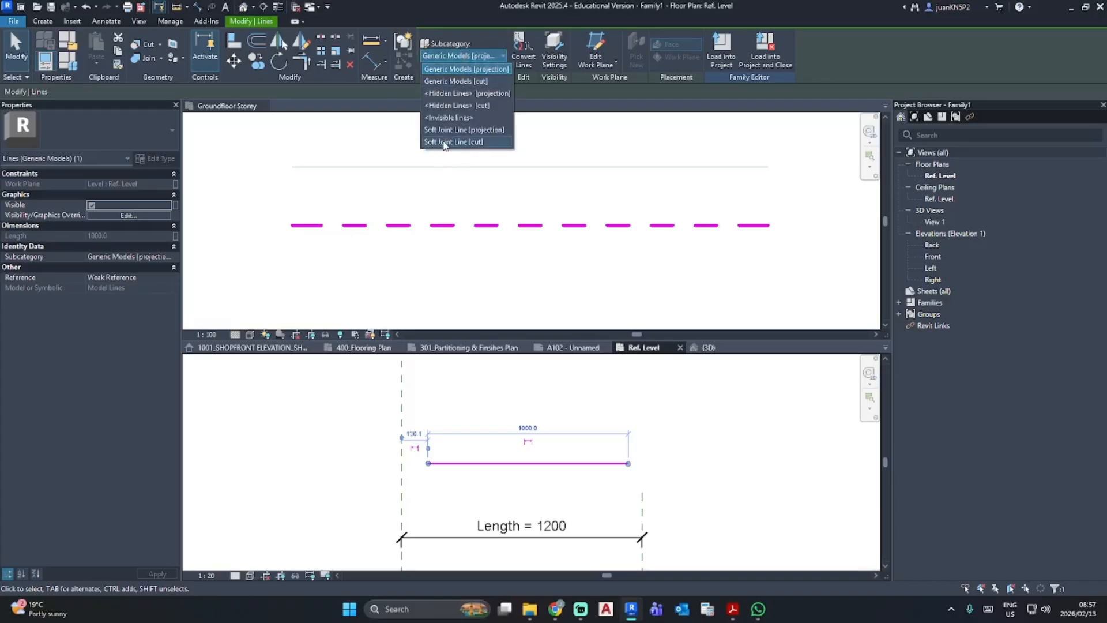
left_click(441, 142)
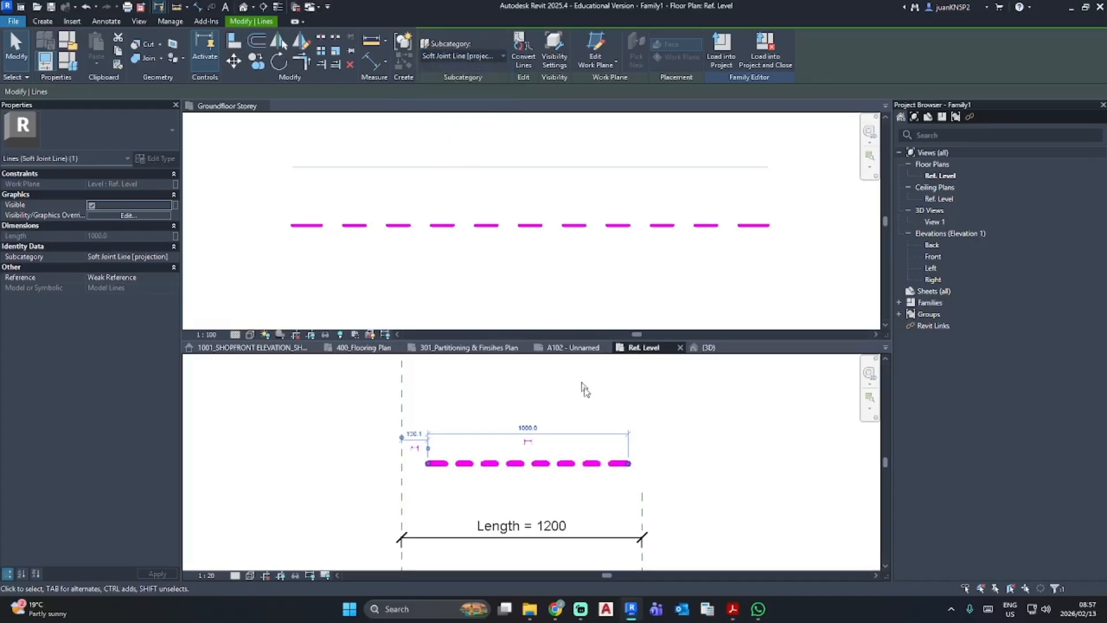
left_click(596, 421)
- Align and lock the two ends of the magenta line to the family's left and right reference planes
middle_click_drag(544, 515, 566, 460)
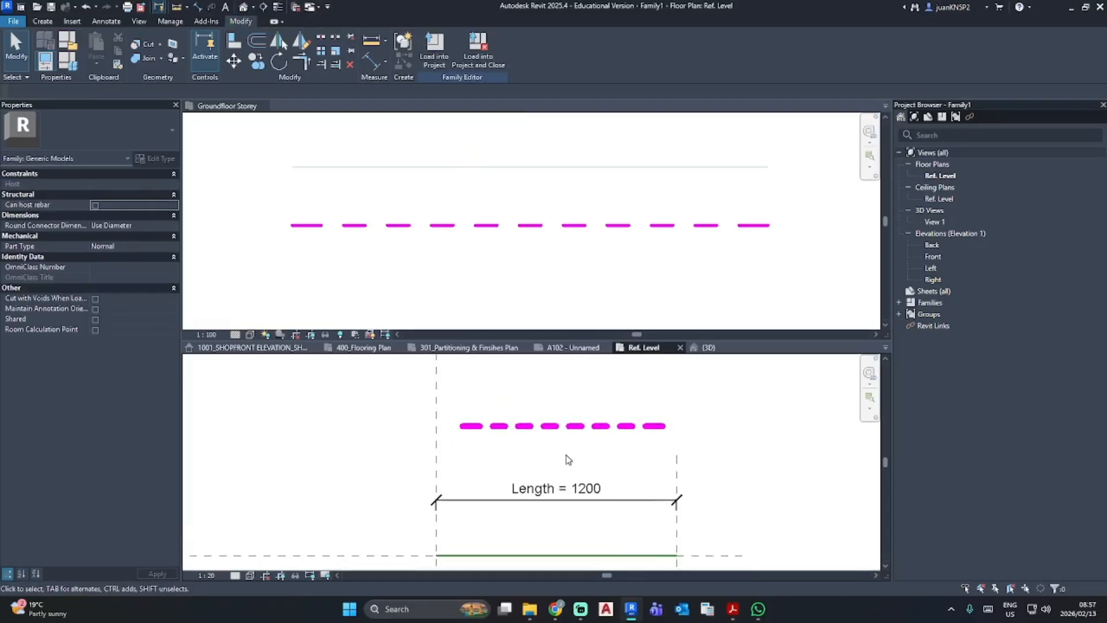
key("a")
key("l")
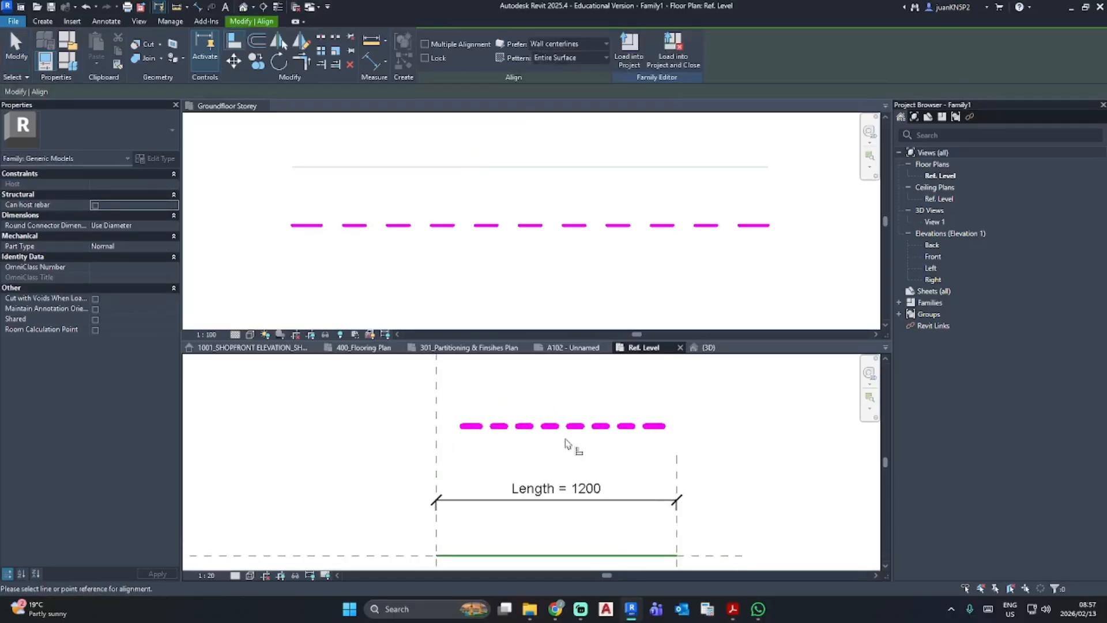
left_click(437, 425)
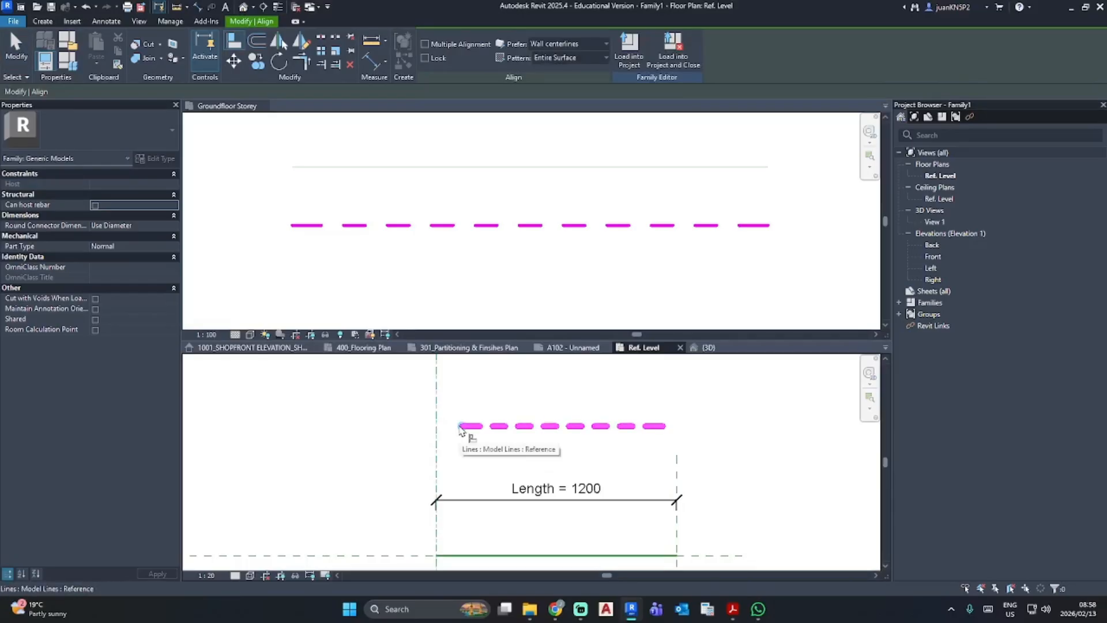
left_click(461, 427)
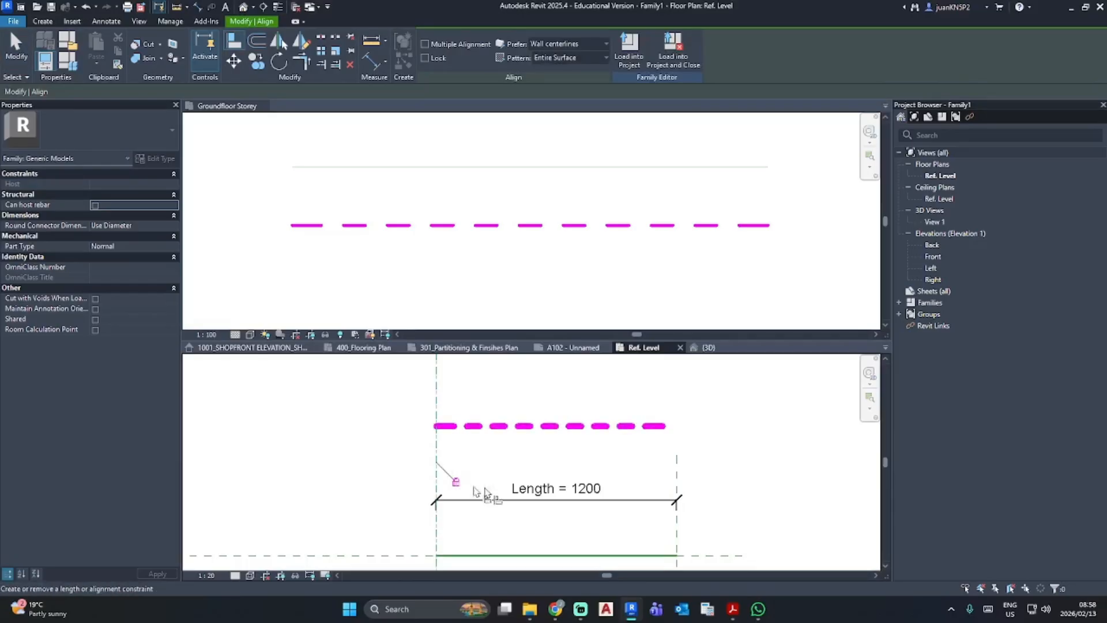
left_click(678, 461)
left_click(672, 426)
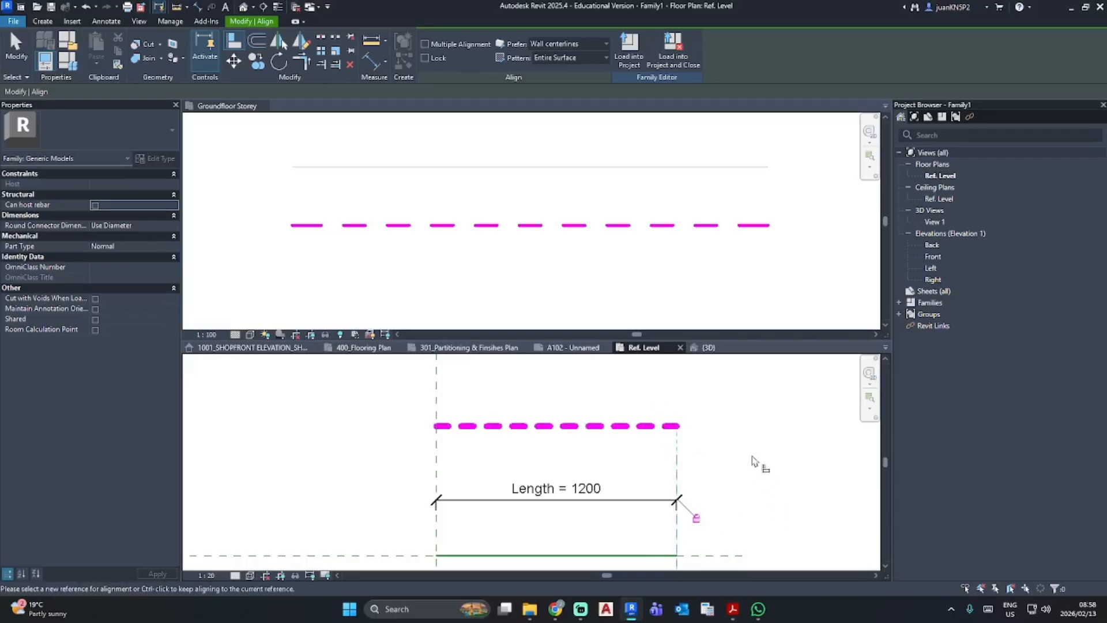
- Align and lock the magenta line to the Center (Front/Back) reference plane
scroll(541, 416, "down", 1)
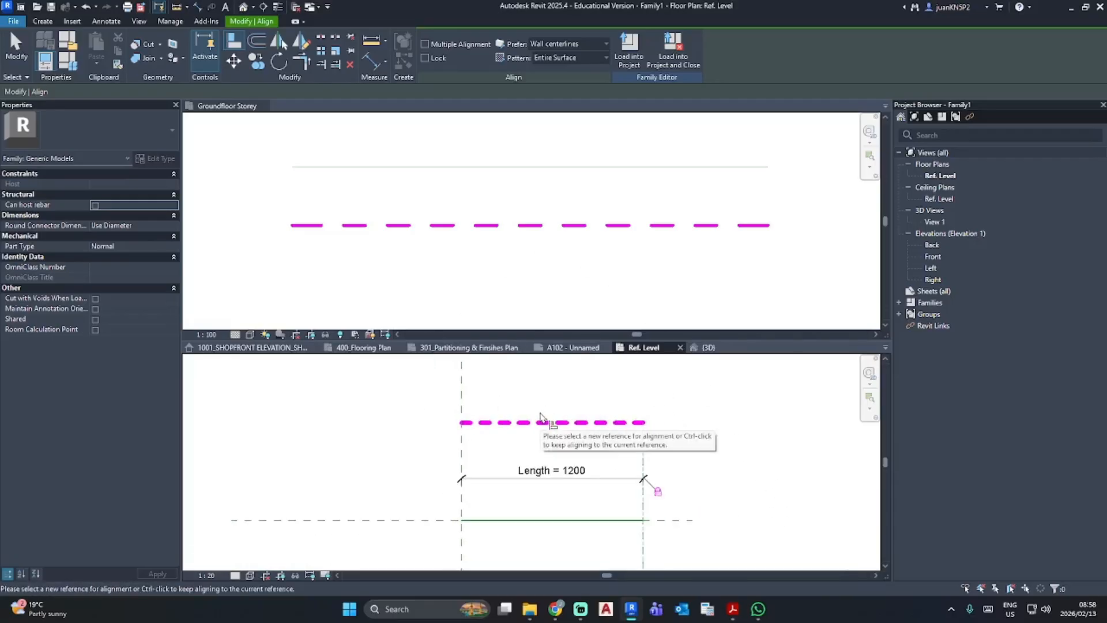
left_click(660, 520)
left_click(612, 427)
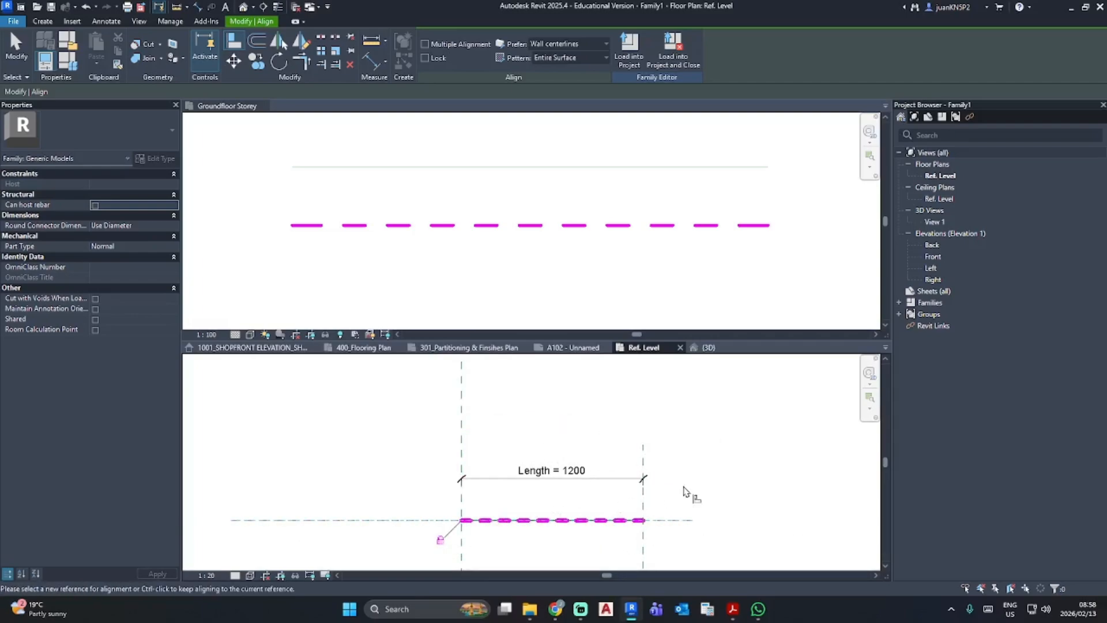
key("Escape")
key("Escape")
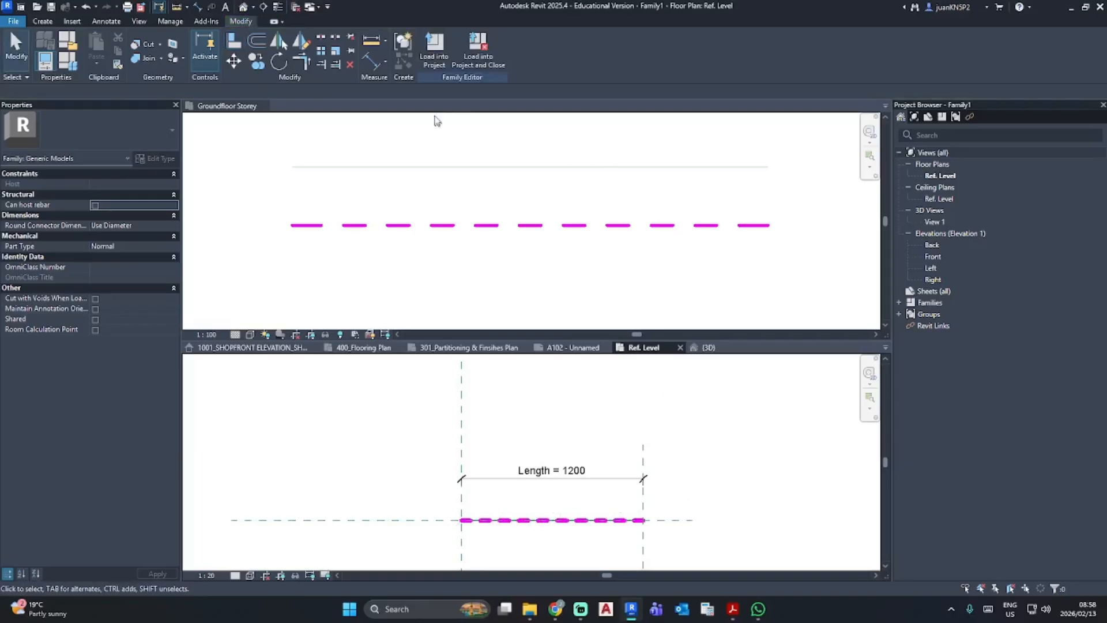
- Load the family into the RESIDENTIAL TEMPLATE.rte project
left_click(433, 53)
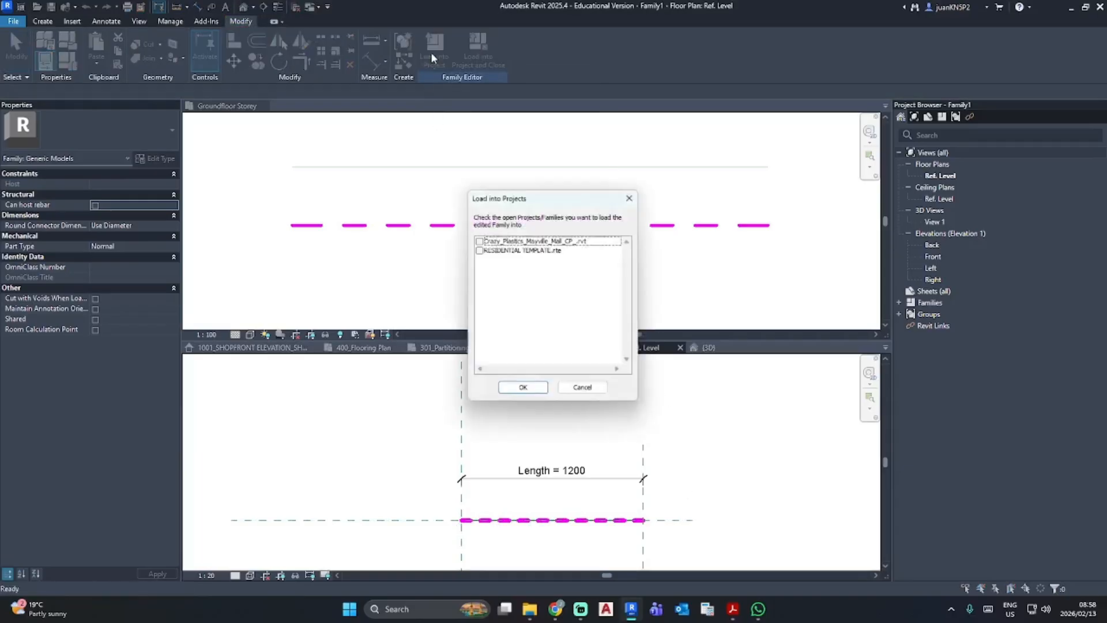
left_click(478, 250)
left_click(523, 389)
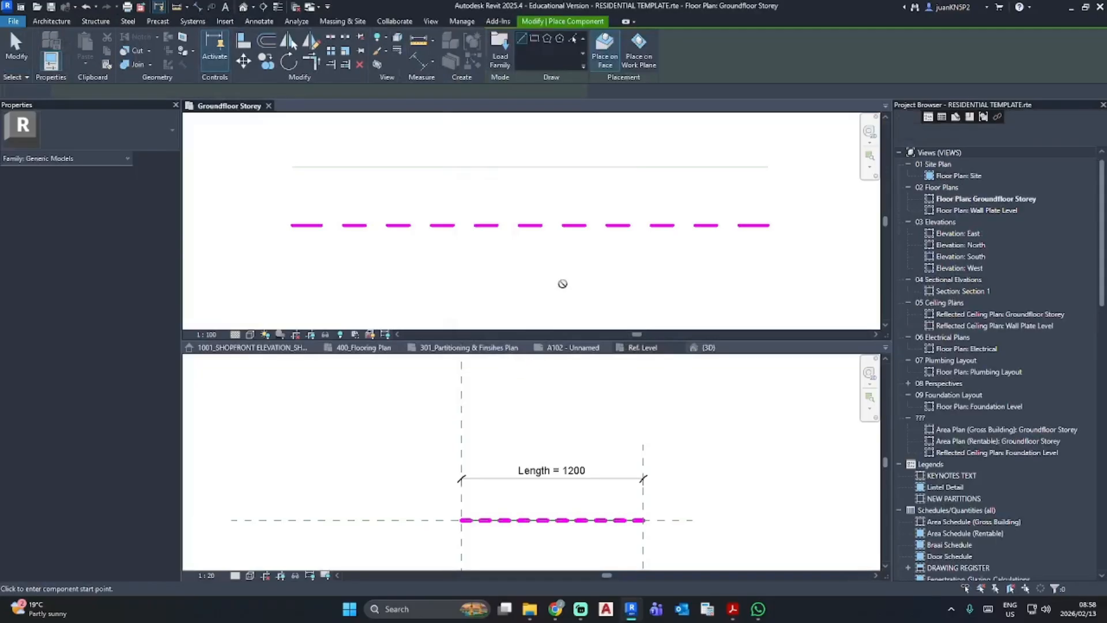
- Place the loaded family on the work plane as a 6500 mm horizontal line below the existing dashed line in Groundfloor Storey
left_click(638, 49)
left_click(293, 270)
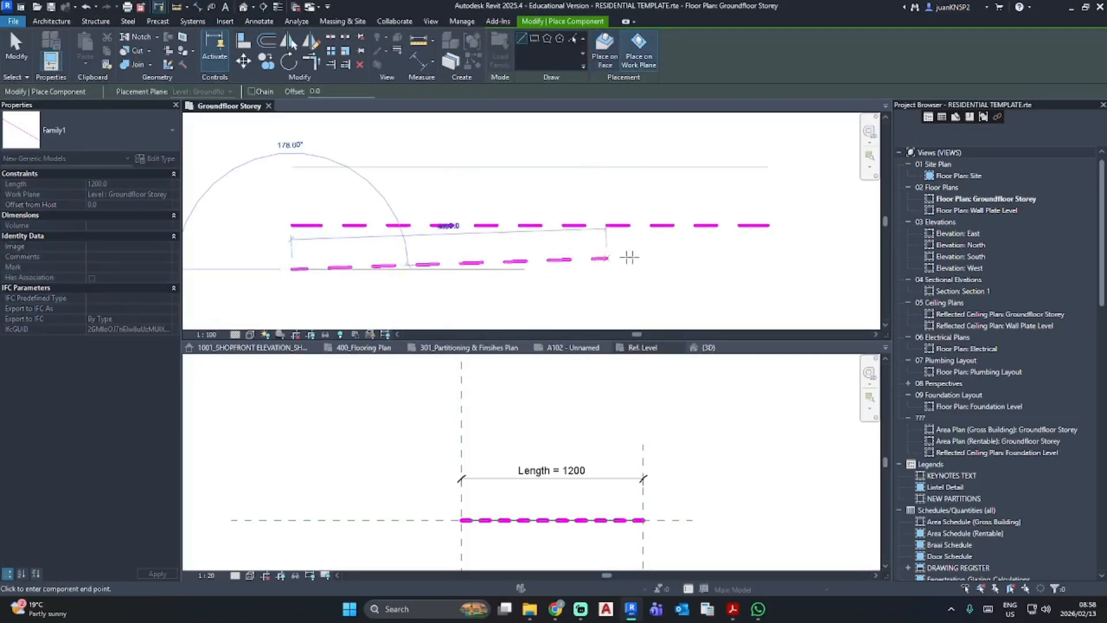
left_click(769, 269)
key("Escape")
key("Escape")
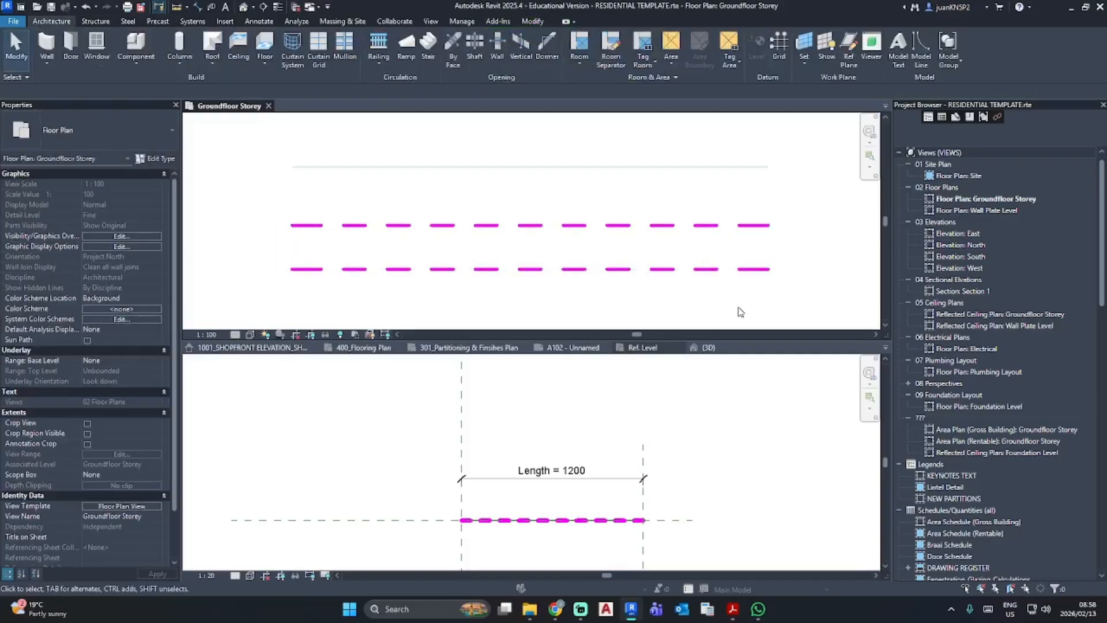
- Try to tag the placed generic model line by category, decline loading a tag, and check the line's properties
left_click(258, 25)
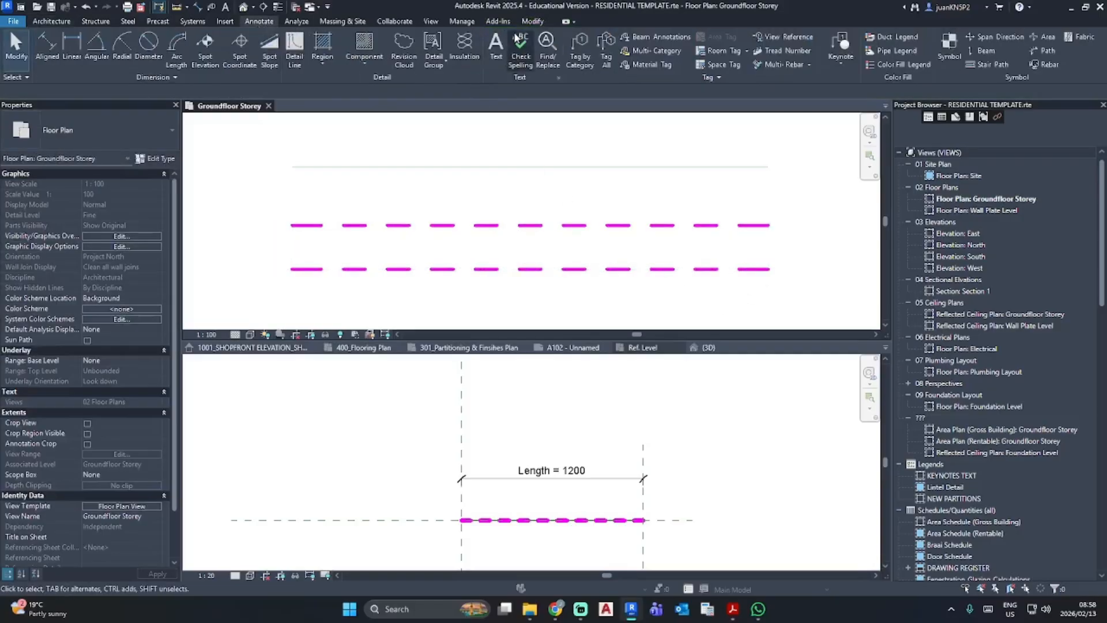
left_click(580, 49)
left_click(623, 271)
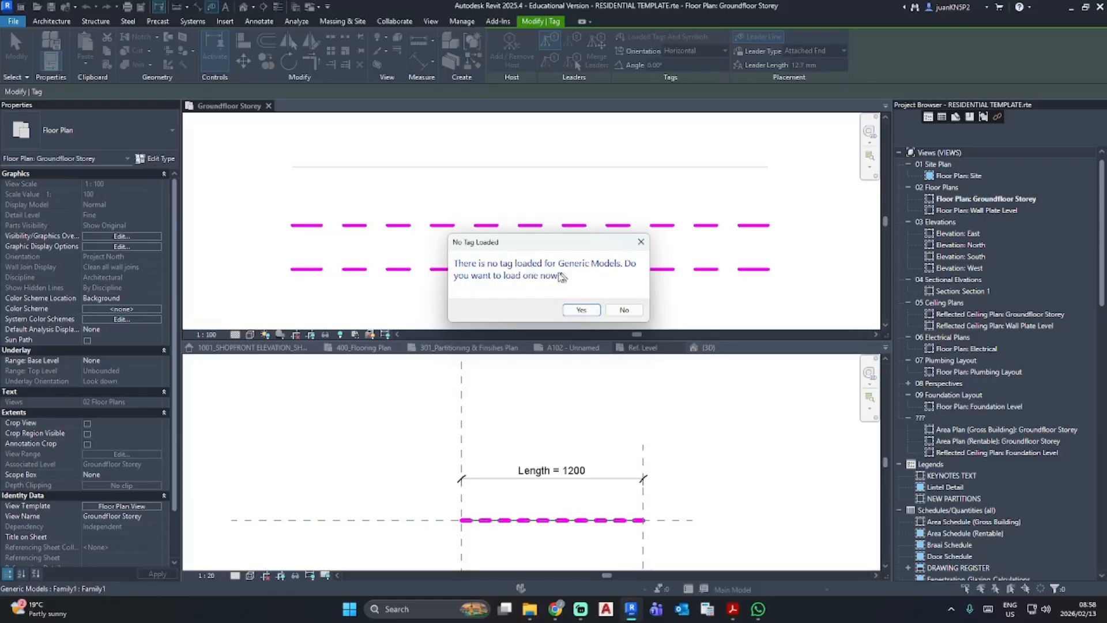
key("Escape")
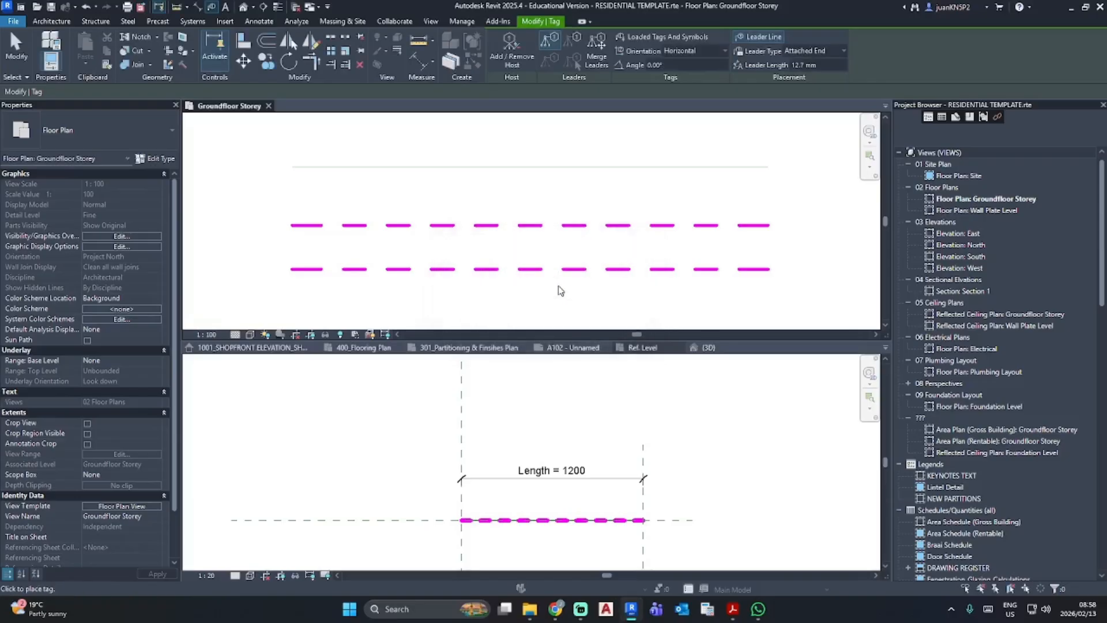
key("Escape")
left_click(600, 272)
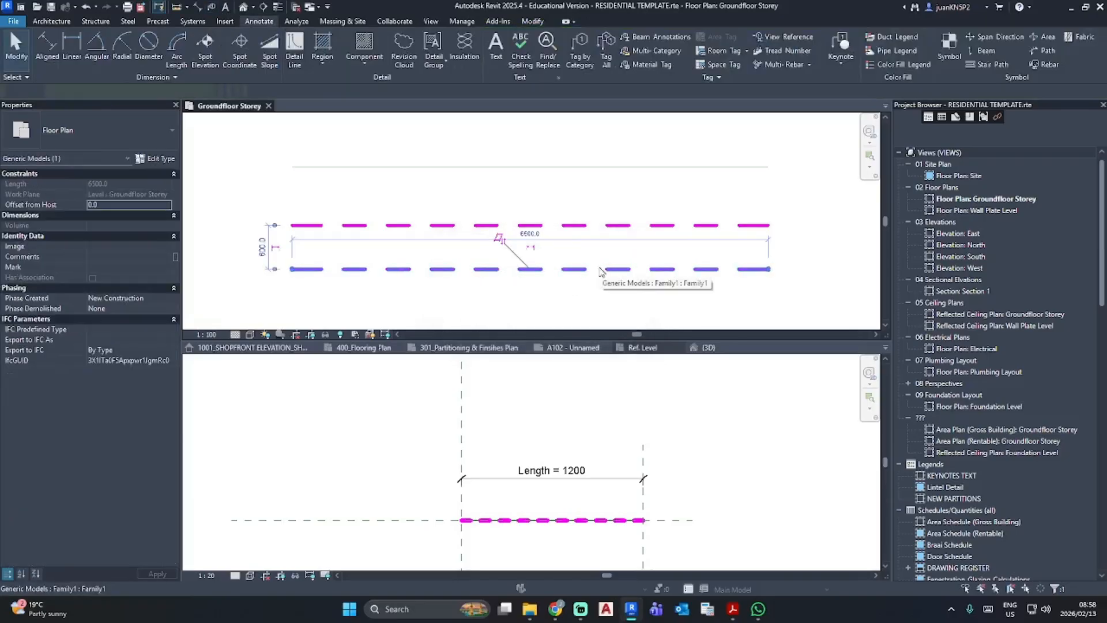
left_click(586, 302)
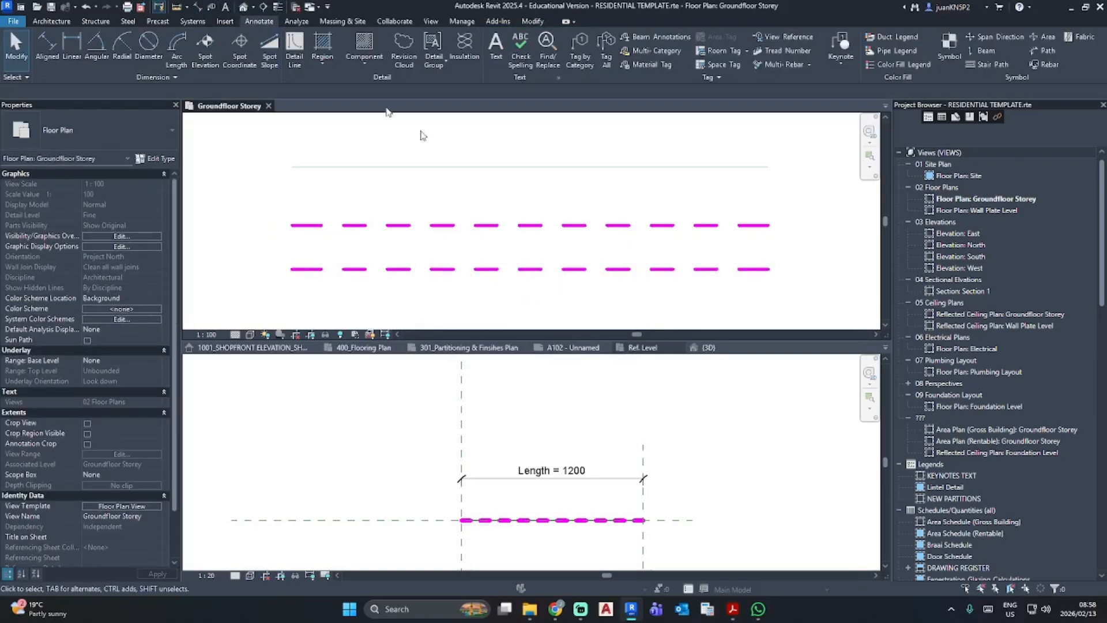
- Copy an SF01 generic model tag from 400_Flooring Plan into Groundfloor Storey to bring in its family, and delete the pasted tag
left_click(363, 347)
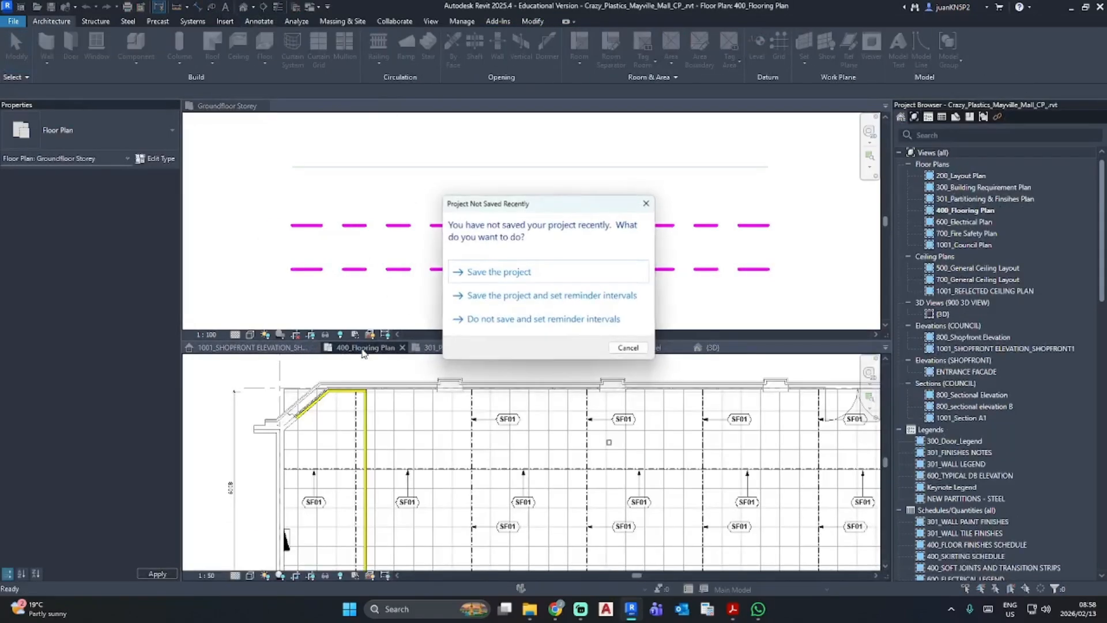
left_click(646, 203)
left_click(509, 421)
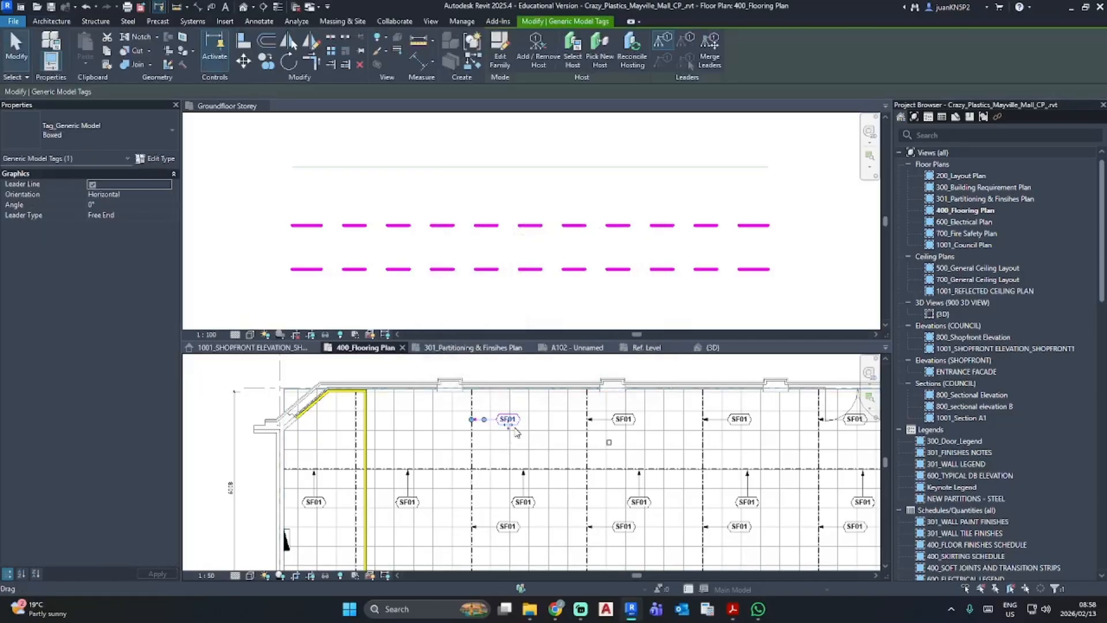
key("ctrl+c")
left_click(619, 256)
key("ctrl+v")
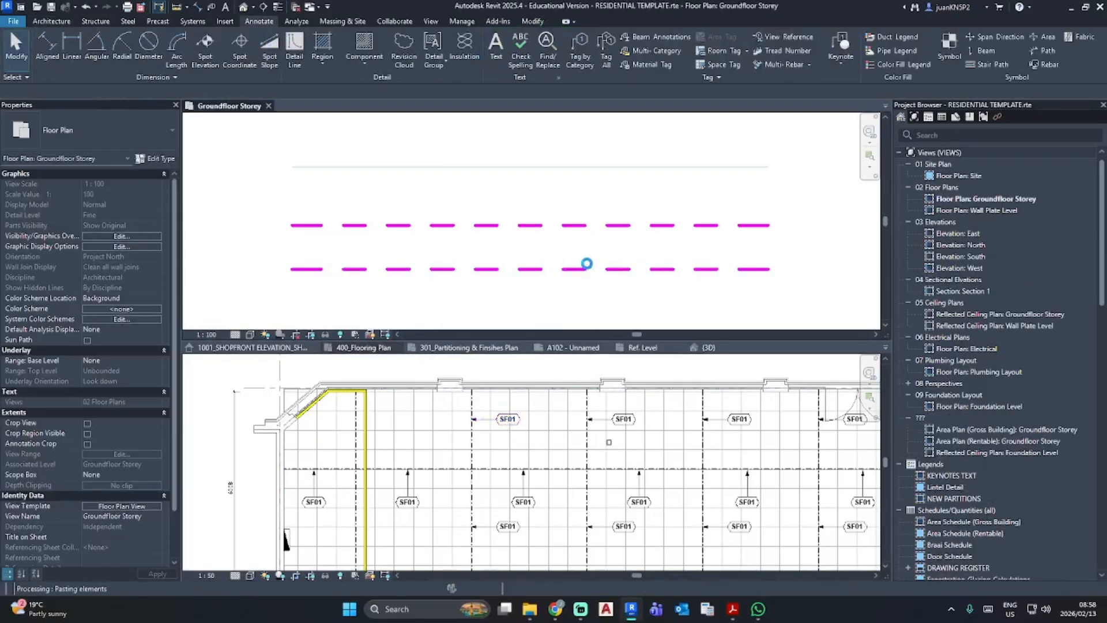
left_click(582, 351)
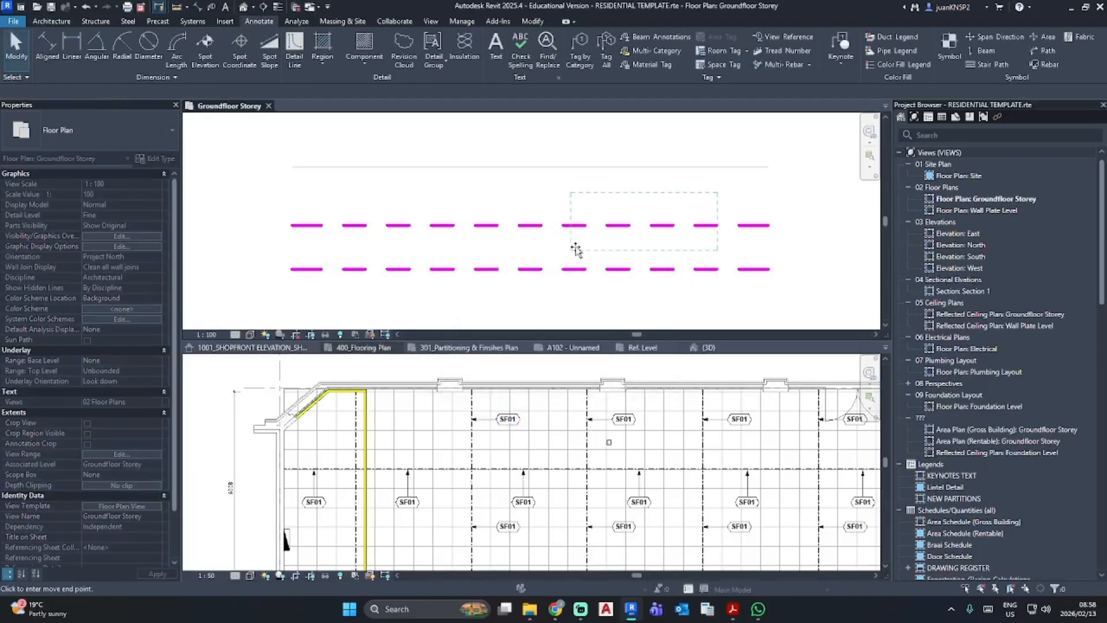
left_click(622, 254)
left_click_drag(641, 246, 797, 314)
key("Delete")
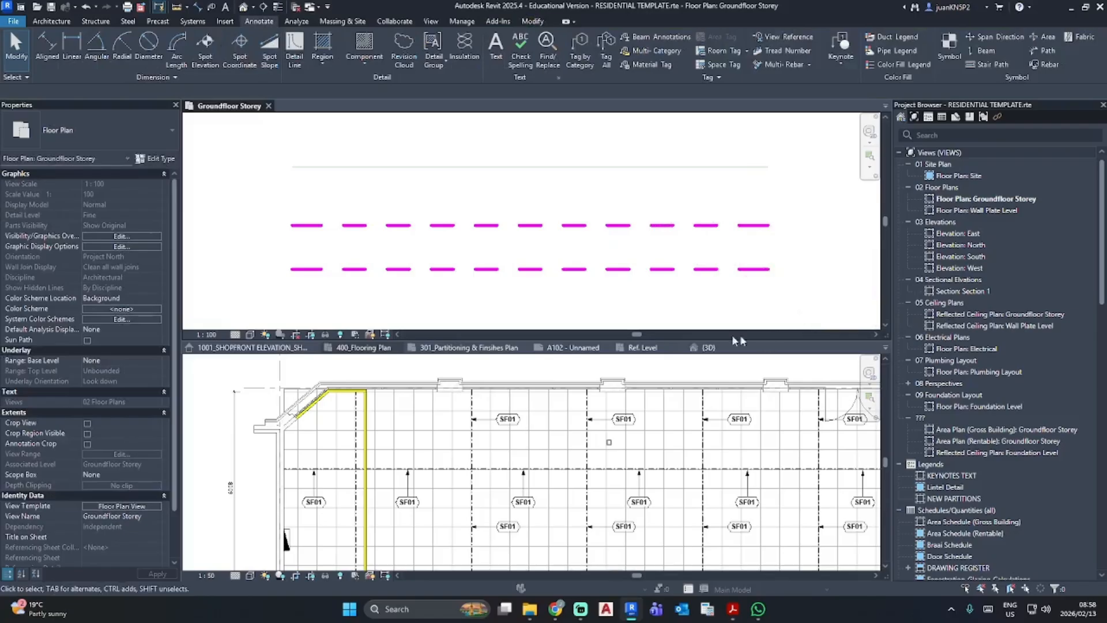
- Tag the lower dashed generic model line by category in Groundfloor Storey with a leader
left_click(641, 348)
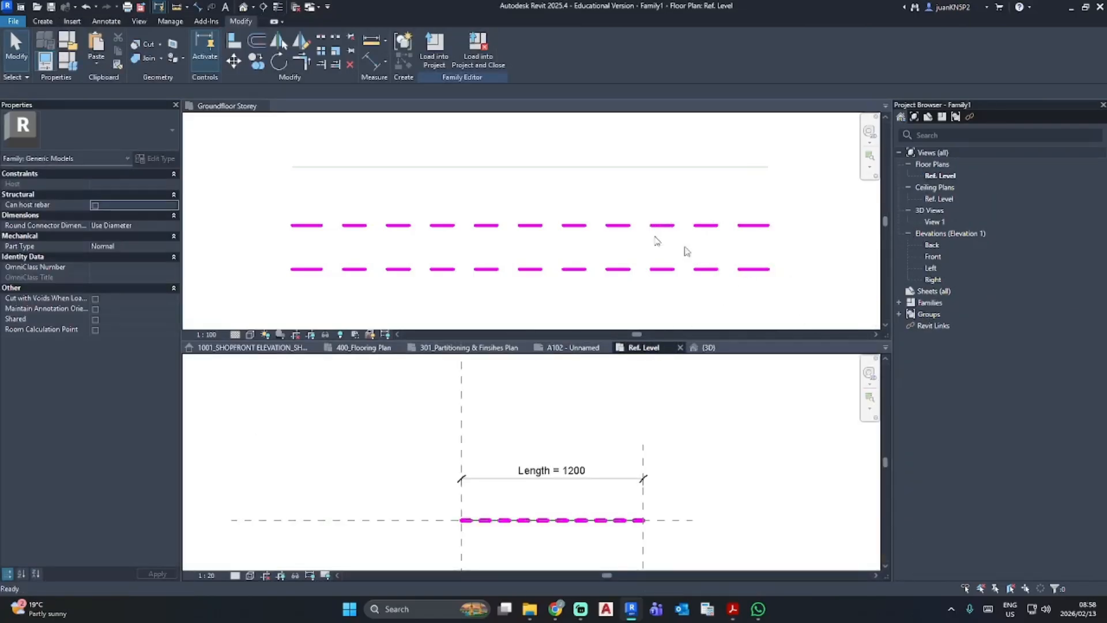
left_click(217, 105)
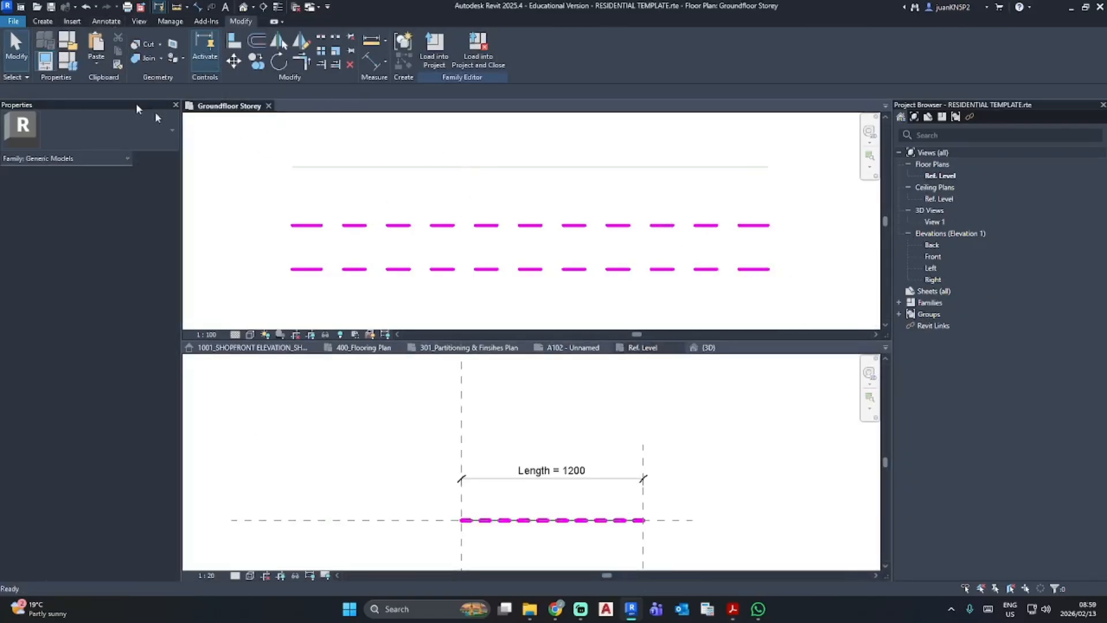
left_click(579, 51)
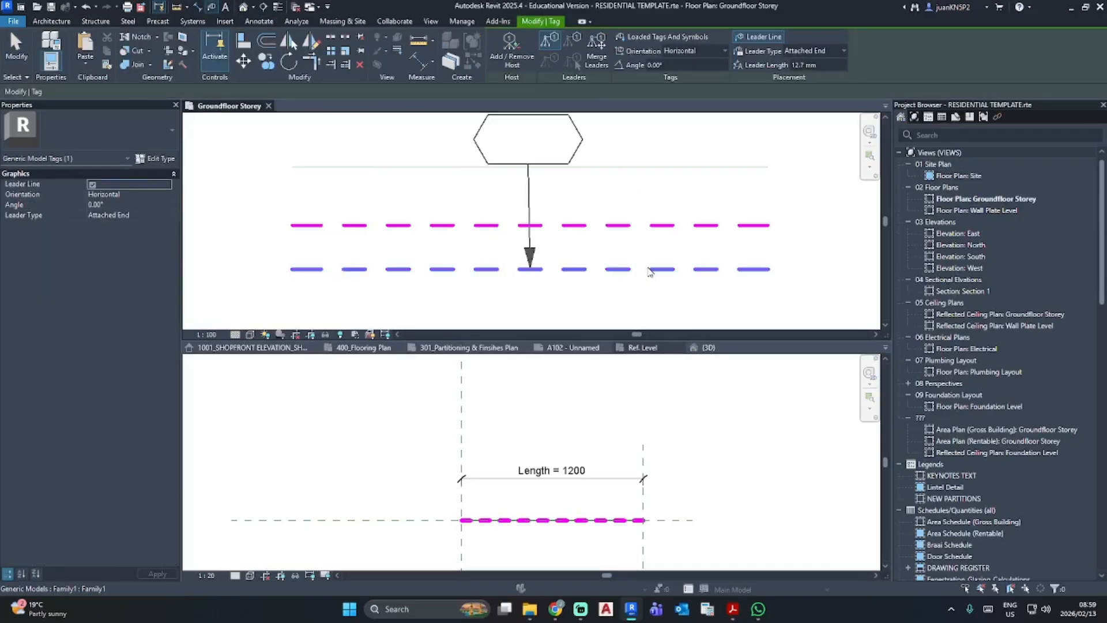
scroll(645, 275, "down", 2)
middle_click_drag(645, 275, 605, 203)
key("Escape")
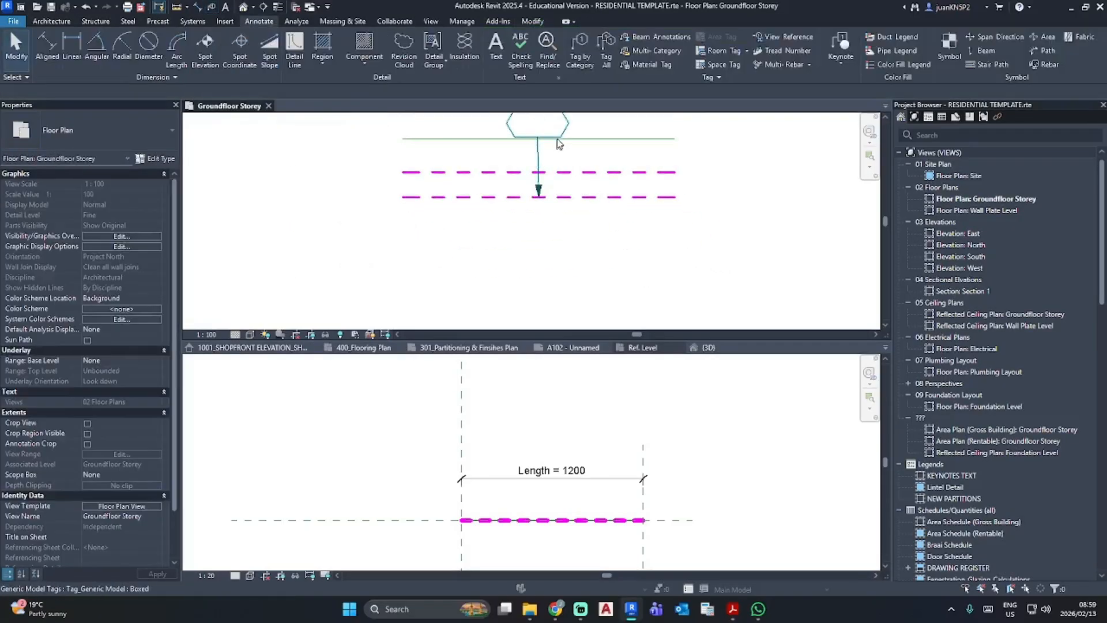
- Move the tag below the dashed lines with its leader pointing up, and inspect its empty label
left_click(556, 138)
left_click_drag(537, 138, 530, 265)
left_click(580, 222)
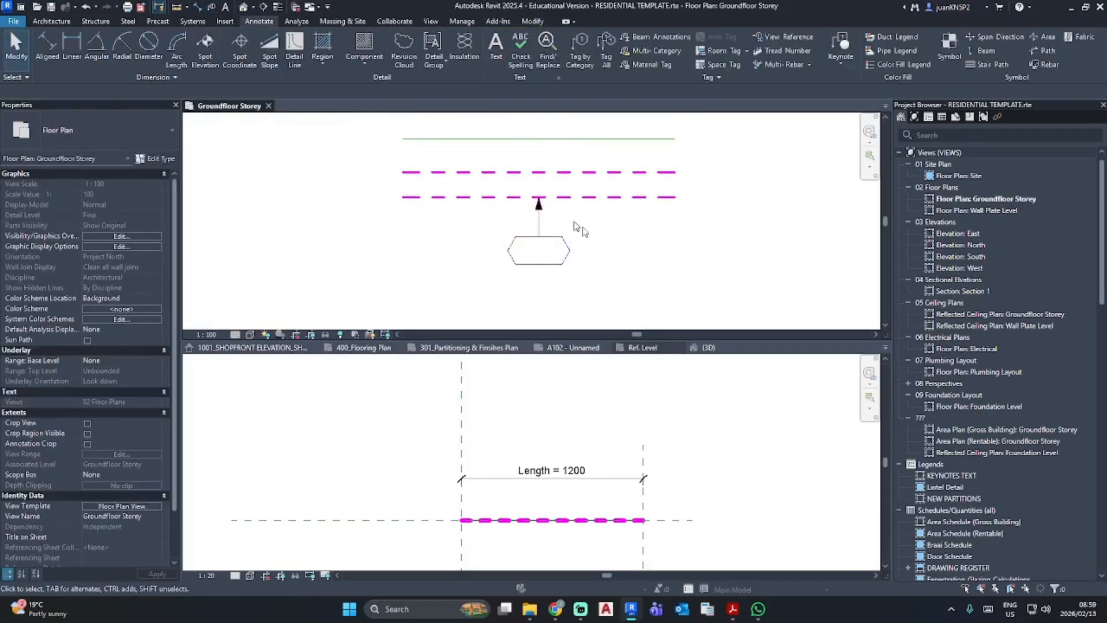
scroll(608, 244, "up", 2)
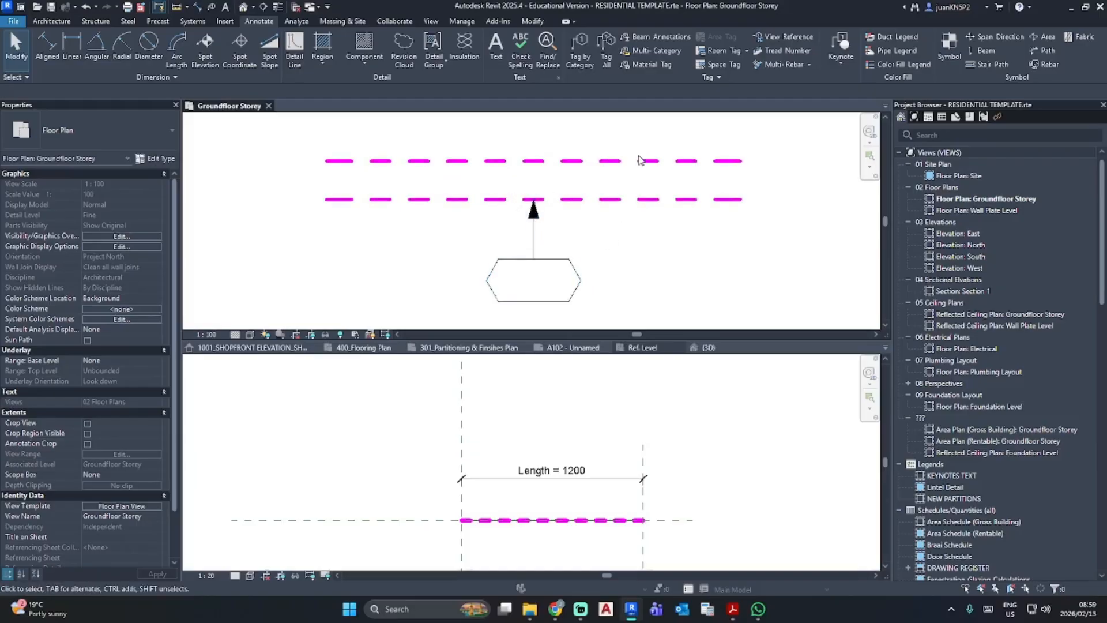
left_click(639, 161)
left_click(672, 229)
left_click(519, 262)
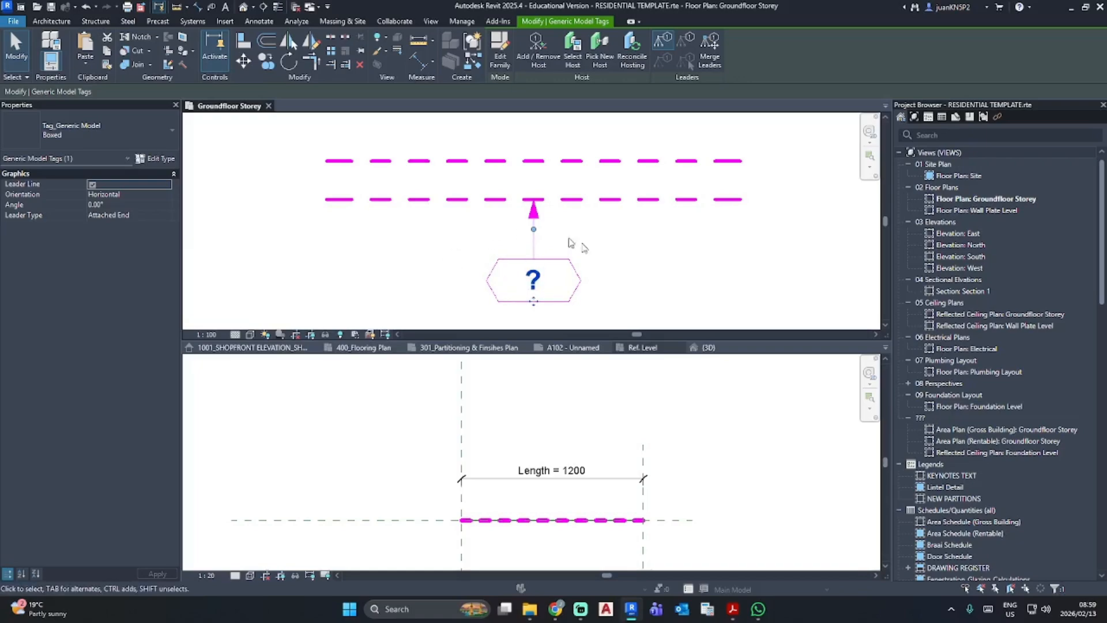
left_click(650, 275)
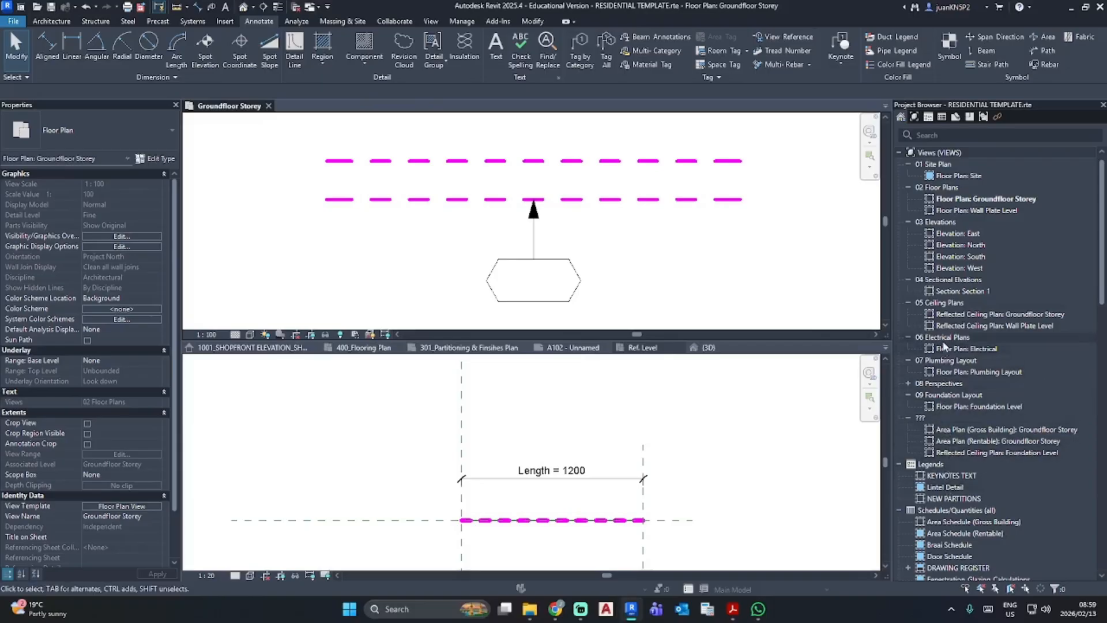
- Create a new building component schedule for the Generic Models category
right_click(945, 509)
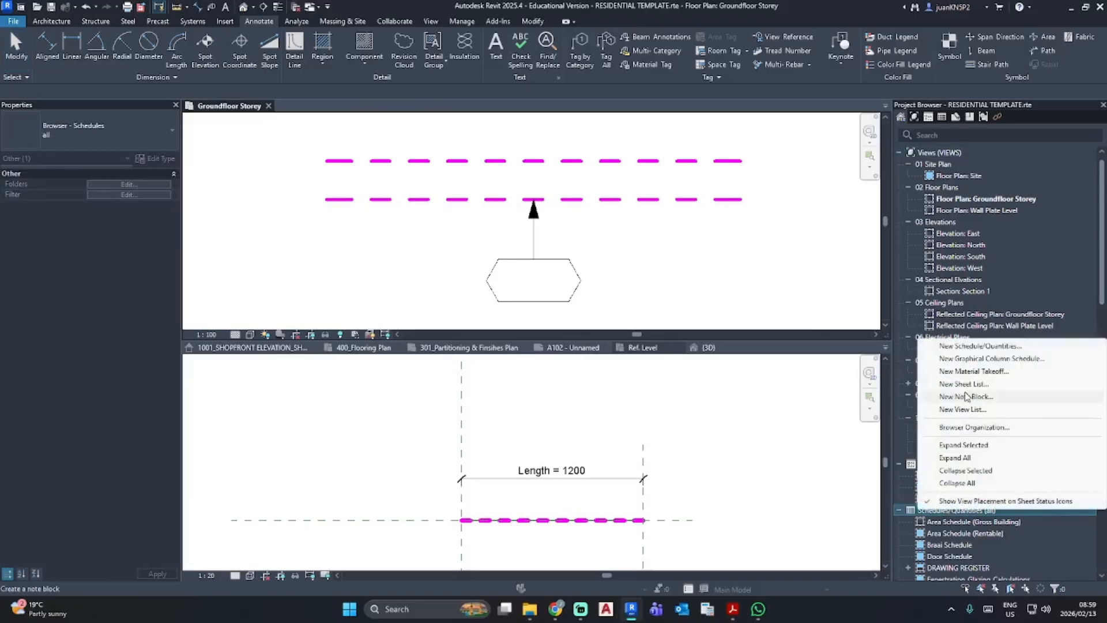
left_click(971, 346)
scroll(468, 323, "down", 4)
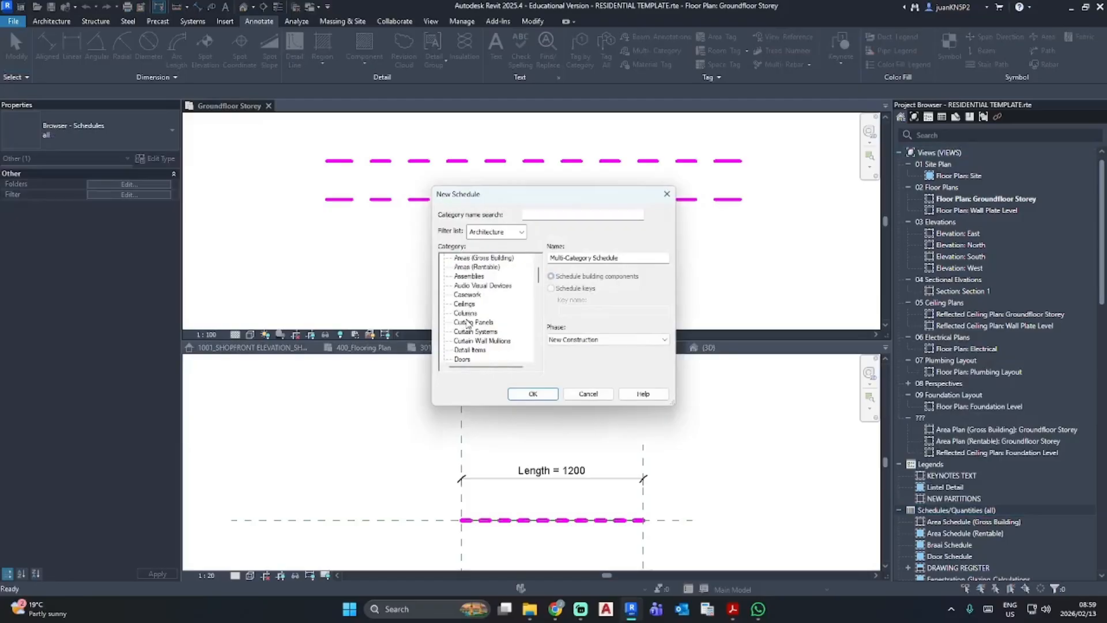
scroll(469, 323, "down", 2)
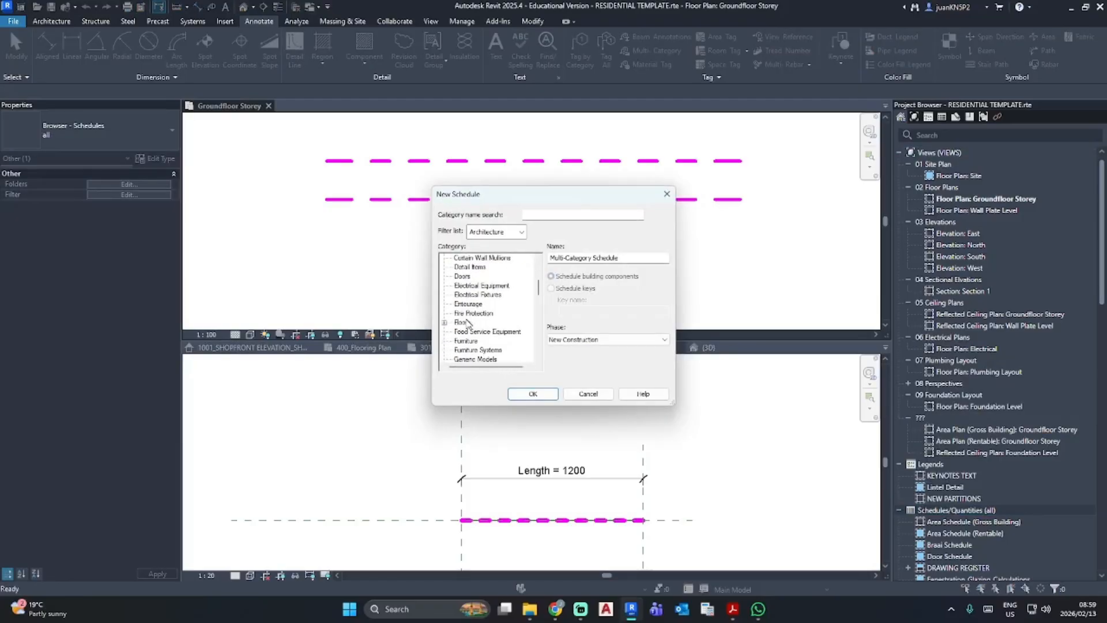
left_click(475, 322)
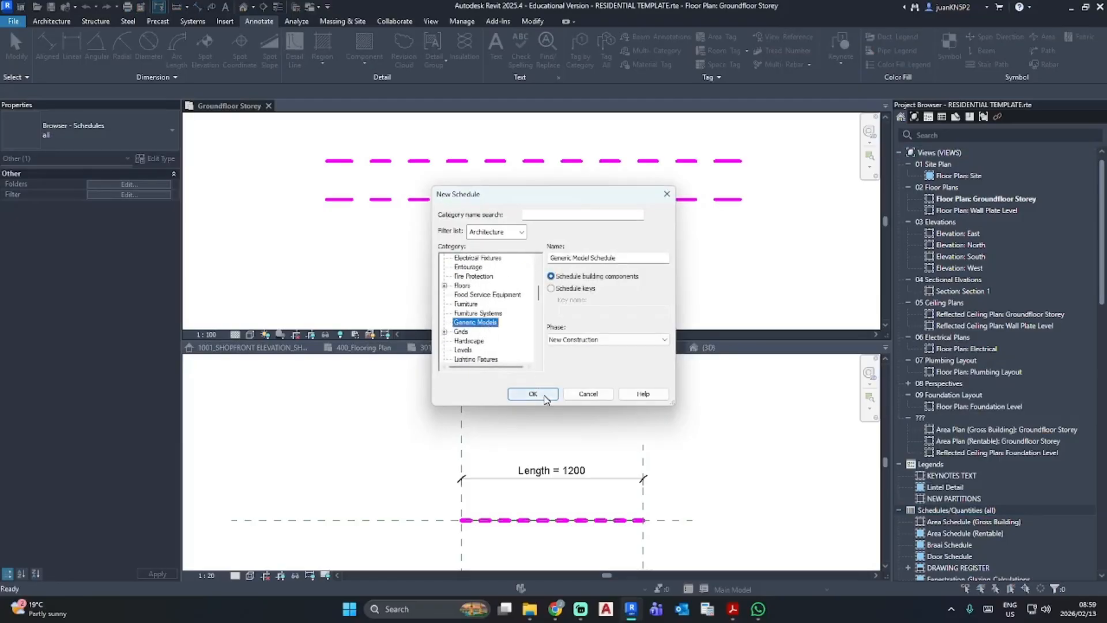
left_click(539, 395)
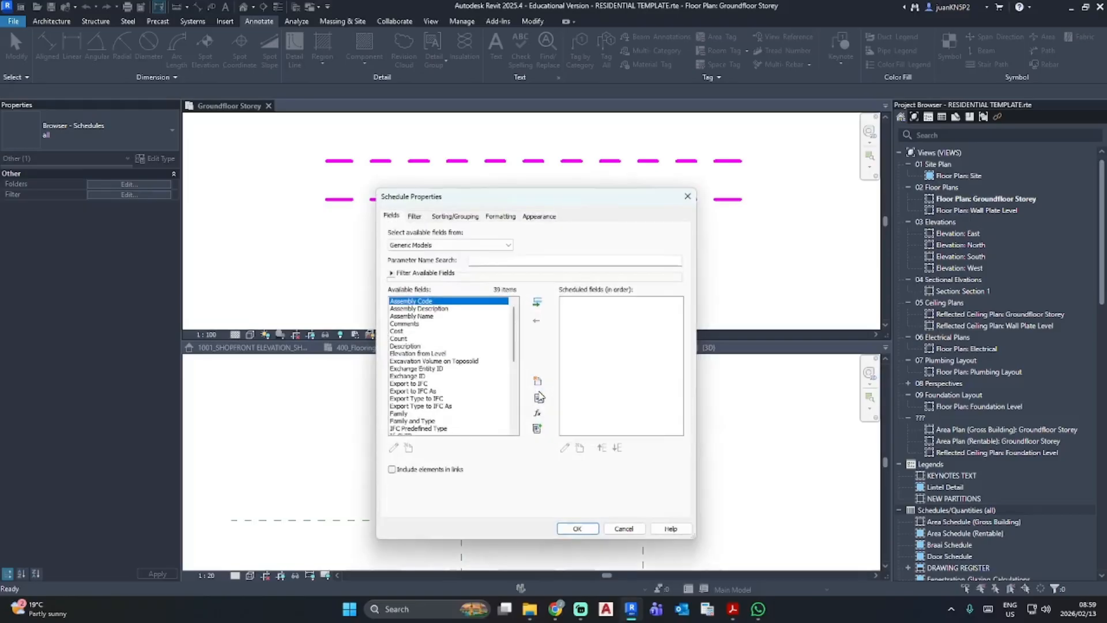
- Add the Type Mark and Description fields to the schedule, with Type Mark listed first
left_click(408, 346)
left_click(538, 303)
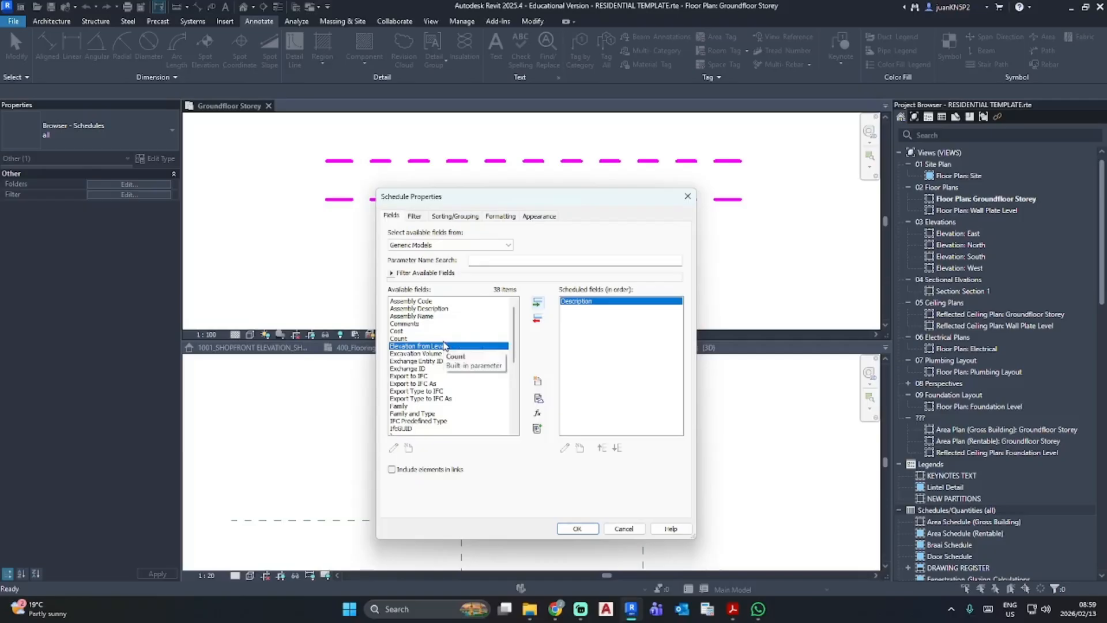
scroll(447, 343, "down", 6)
scroll(444, 345, "down", 2)
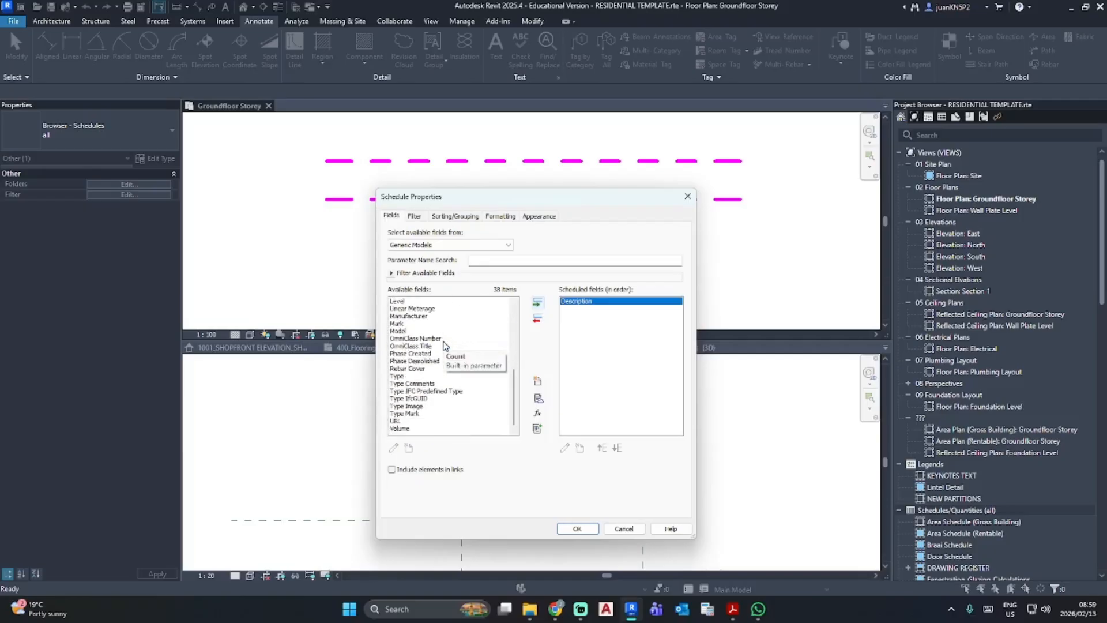
scroll(445, 346, "up", 5)
scroll(445, 345, "down", 5)
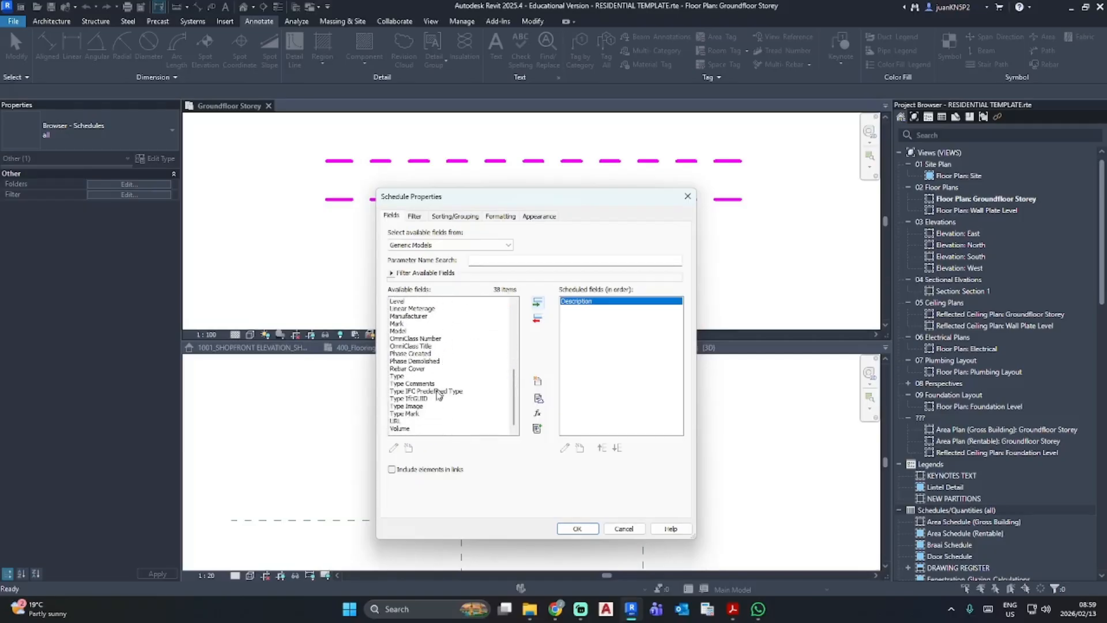
left_click(413, 413)
left_click(537, 302)
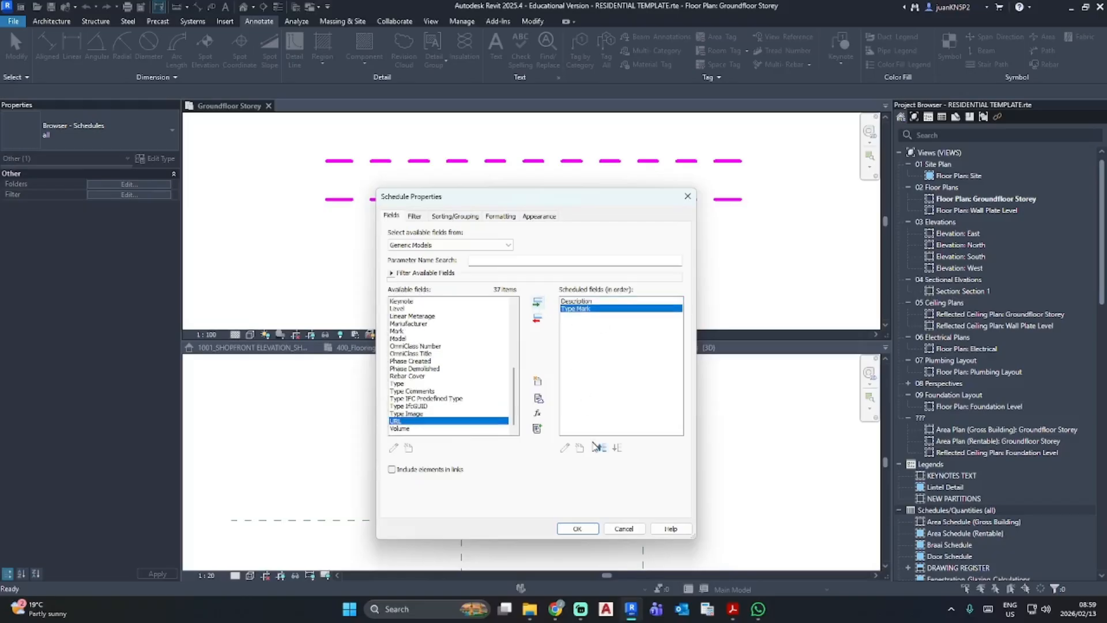
left_click(598, 447)
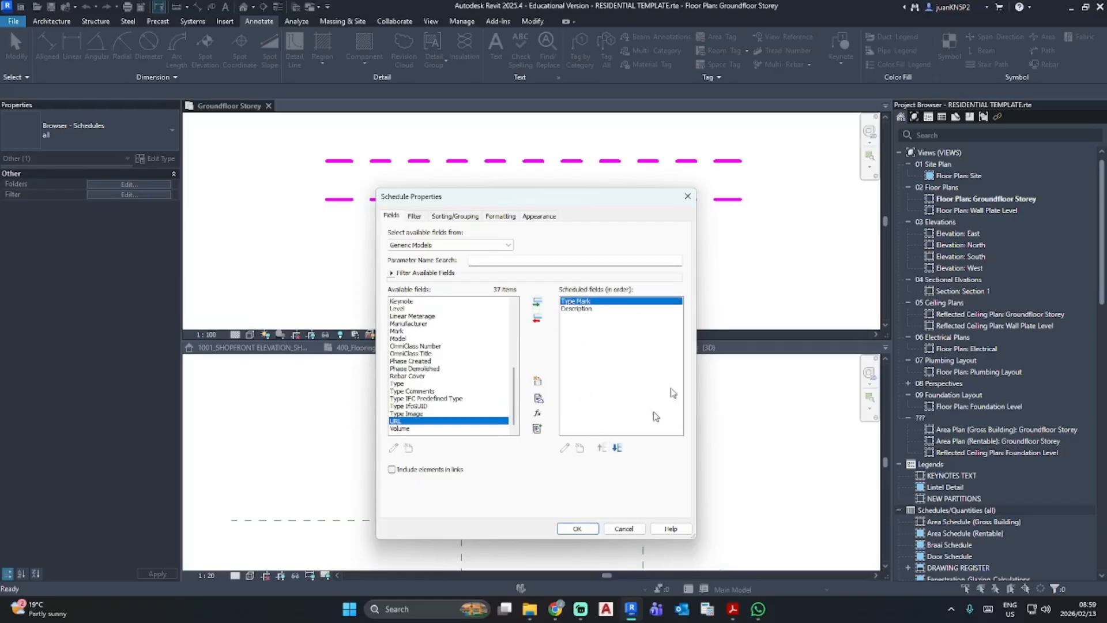
left_click(577, 528)
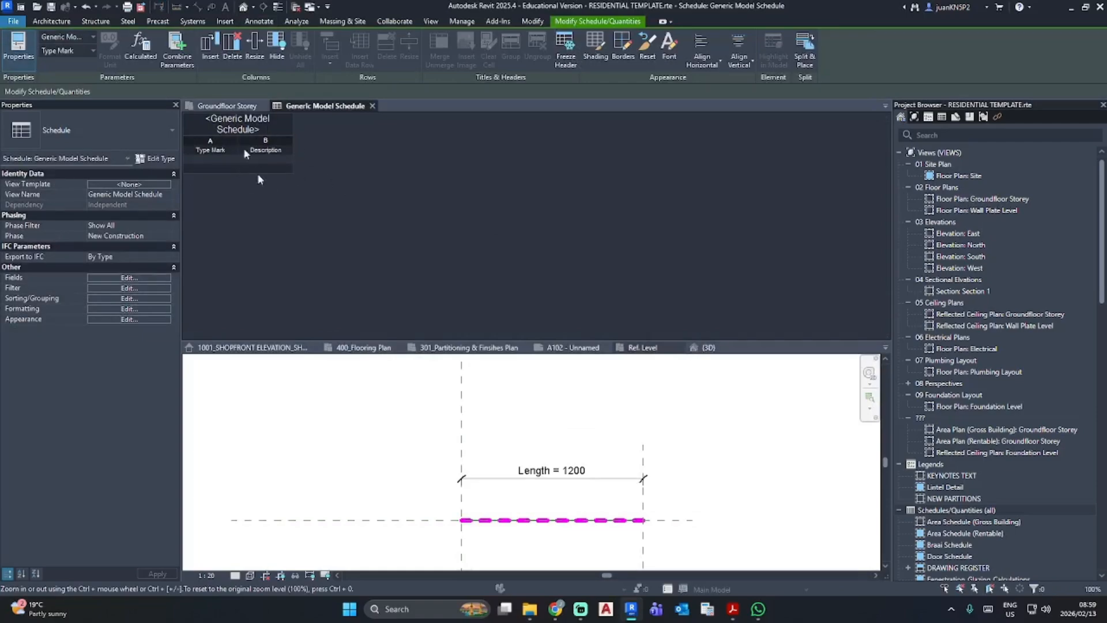
- Rename the schedule title to SOFT JOINT Schedule
left_click(271, 125)
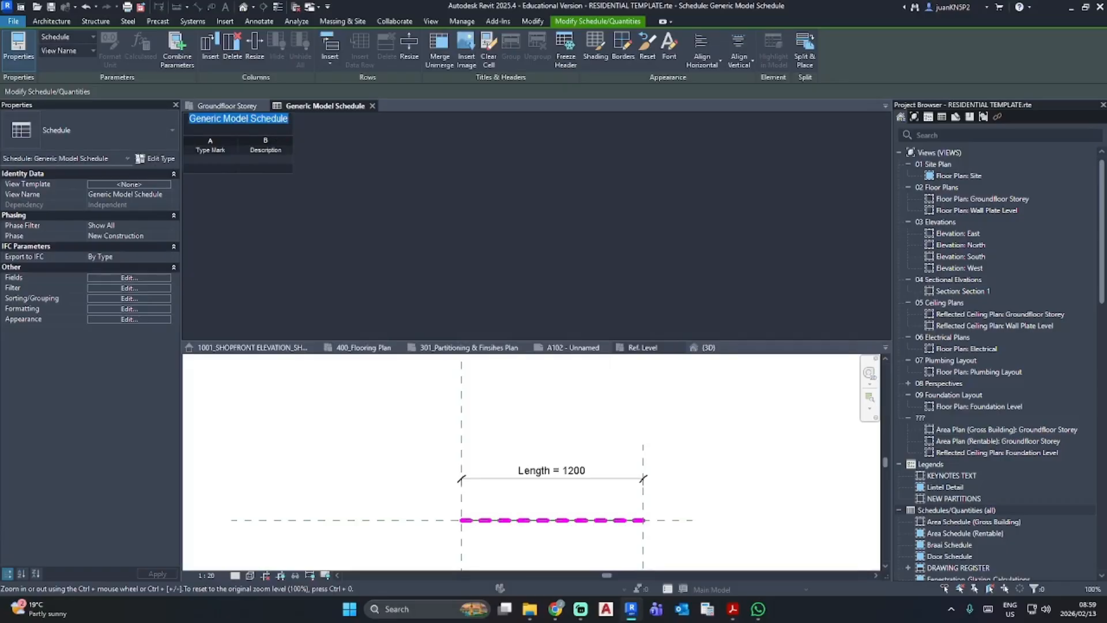
type("SOFT J")
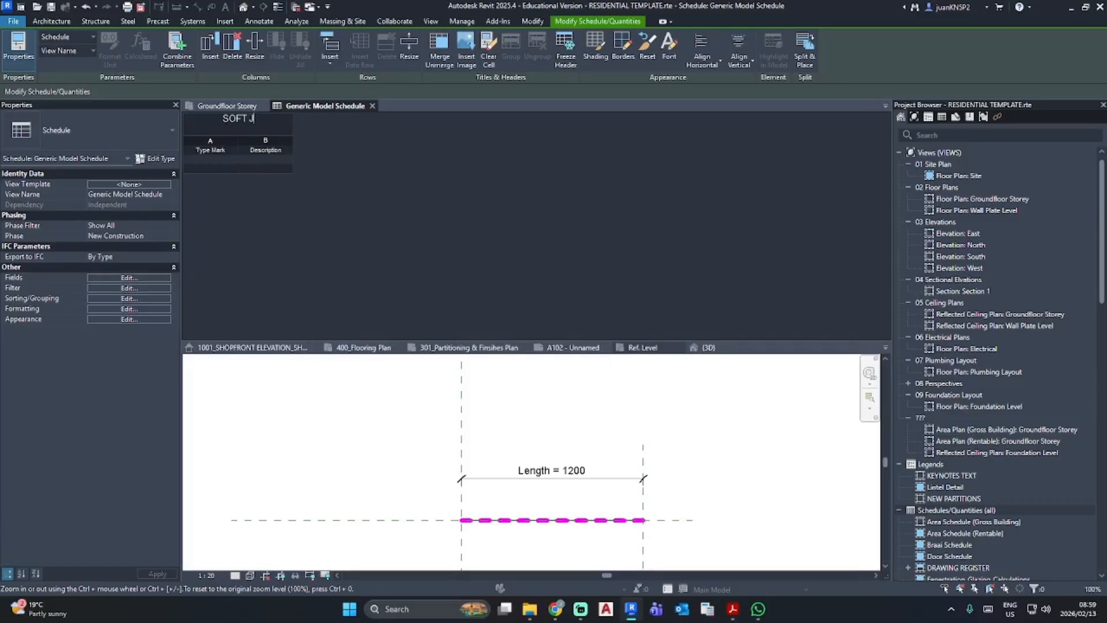
type("OINT Schedule")
- Set the schedule title's font to Bahnschrift with the near-white colour RGB 244-244-244
left_click(669, 46)
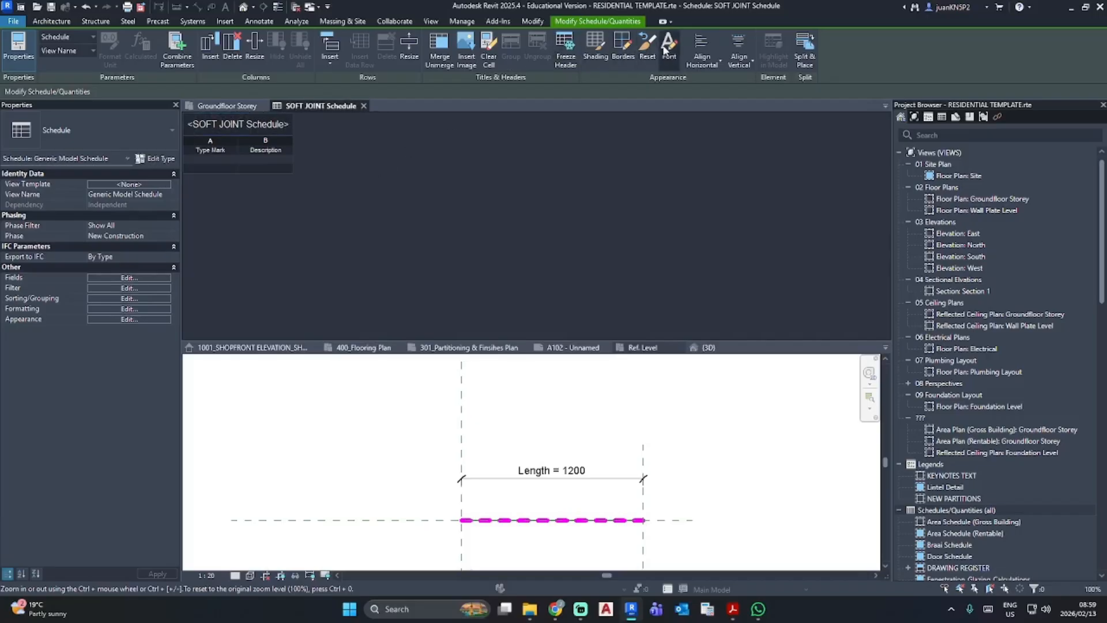
left_click(541, 249)
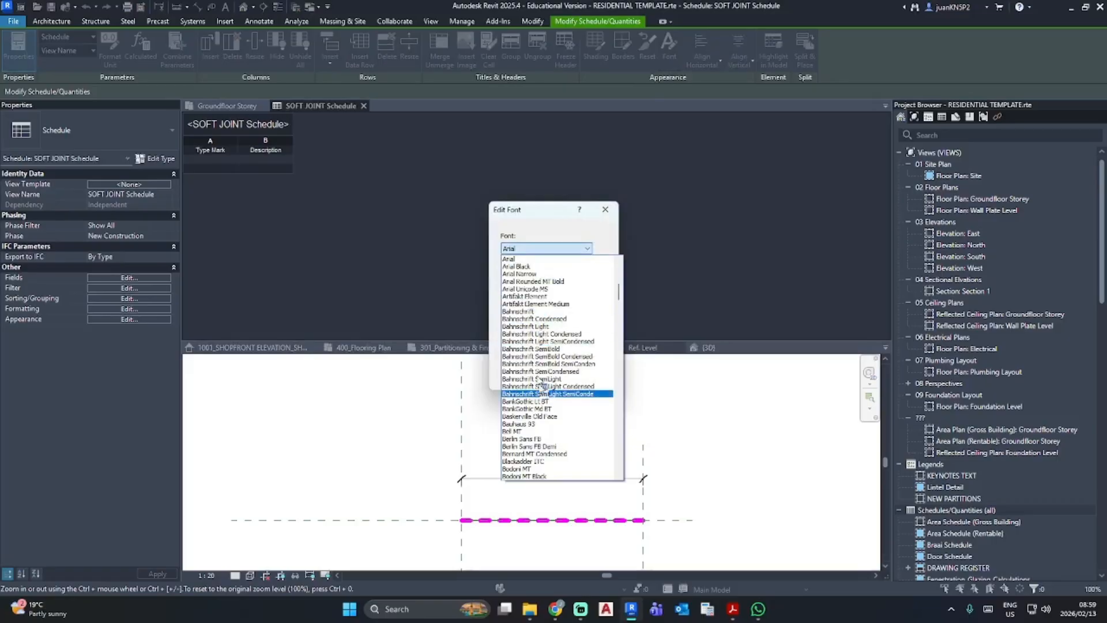
left_click(537, 315)
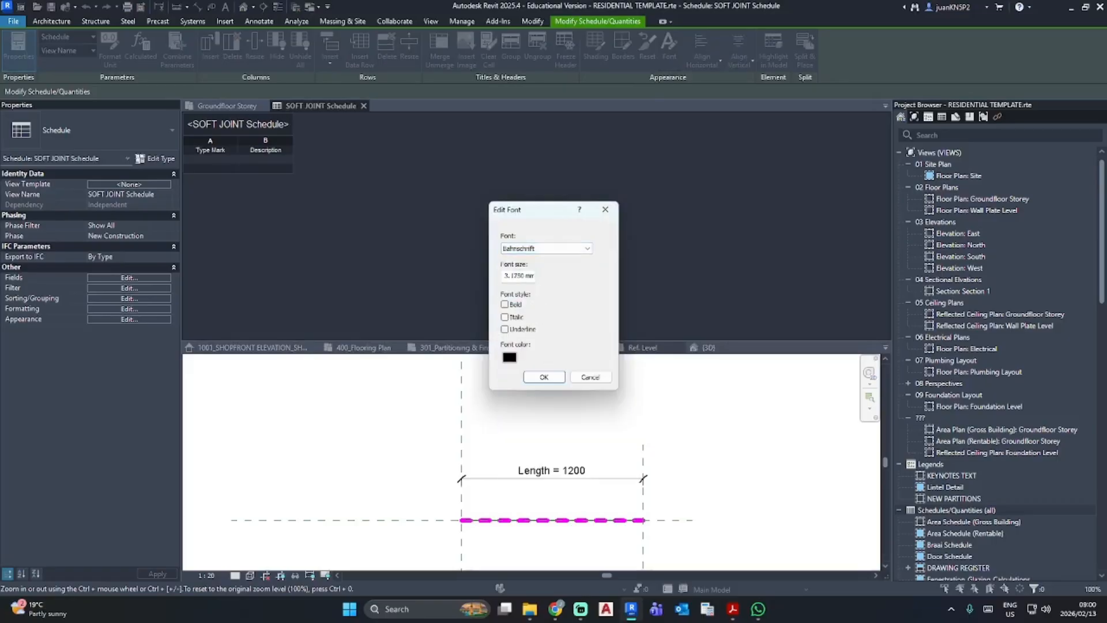
double_click(517, 276)
left_click(509, 357)
left_click_drag(685, 323, 685, 222)
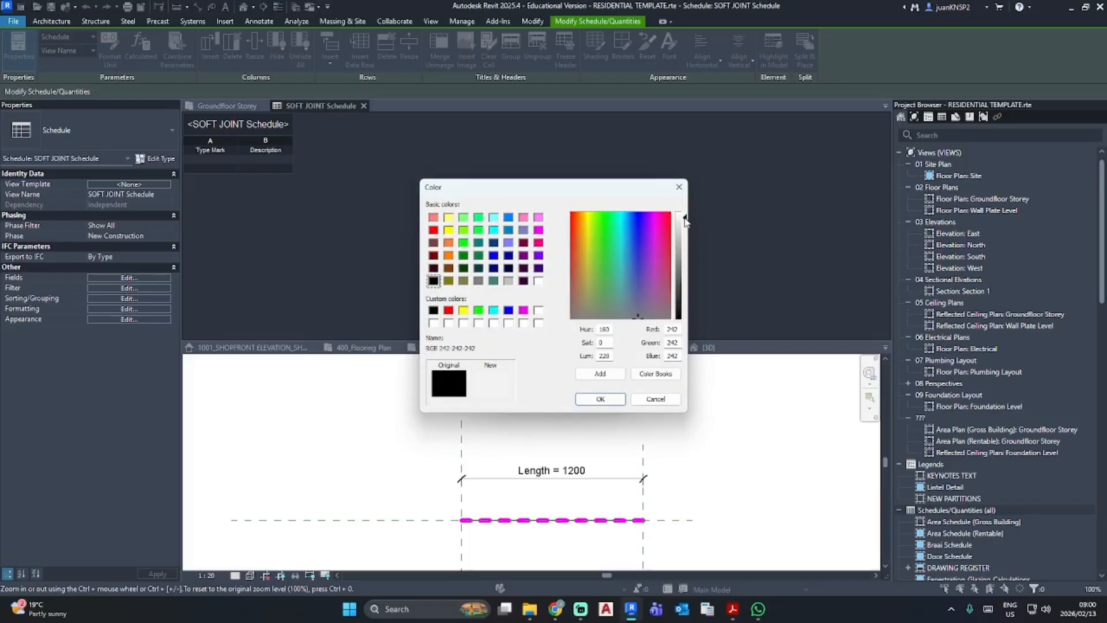
left_click(600, 398)
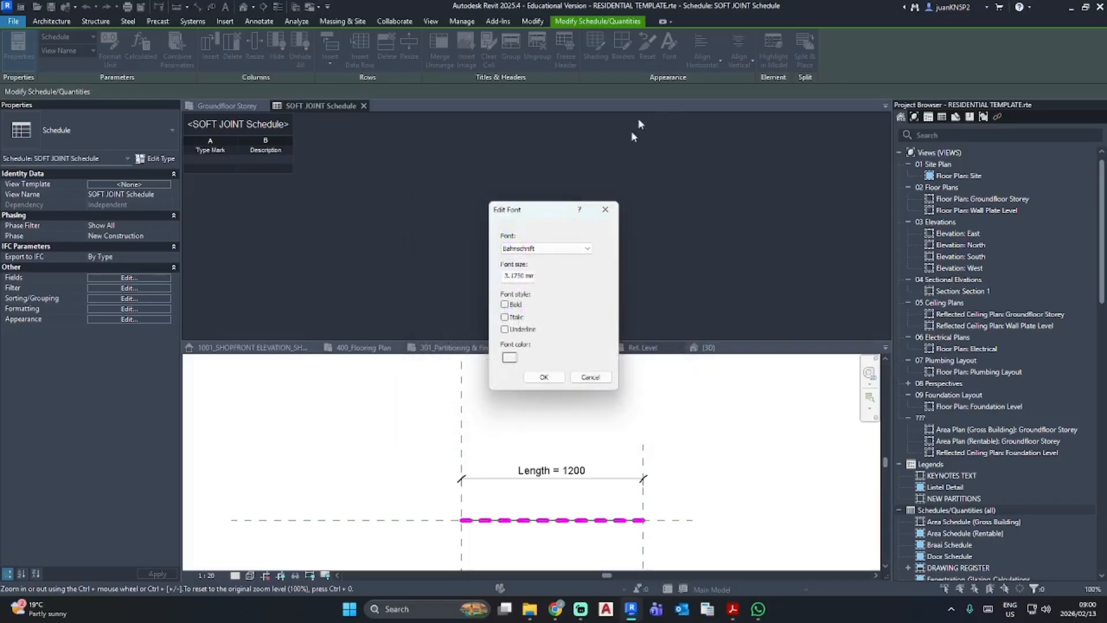
left_click(543, 377)
- Set the schedule title's background shading to black
left_click(595, 46)
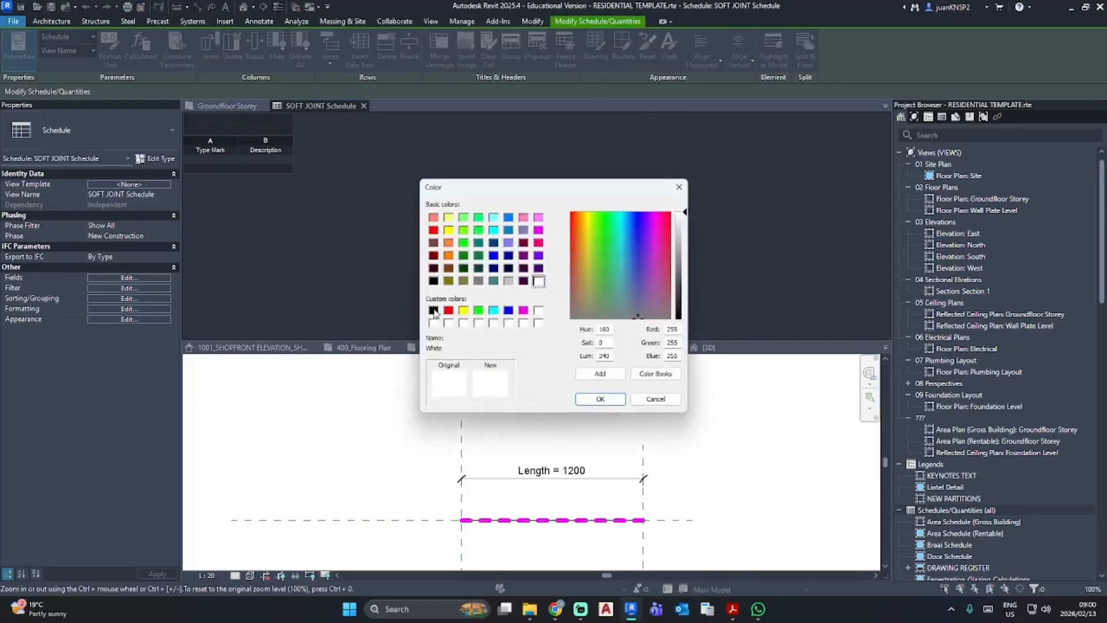
left_click(433, 310)
left_click(600, 398)
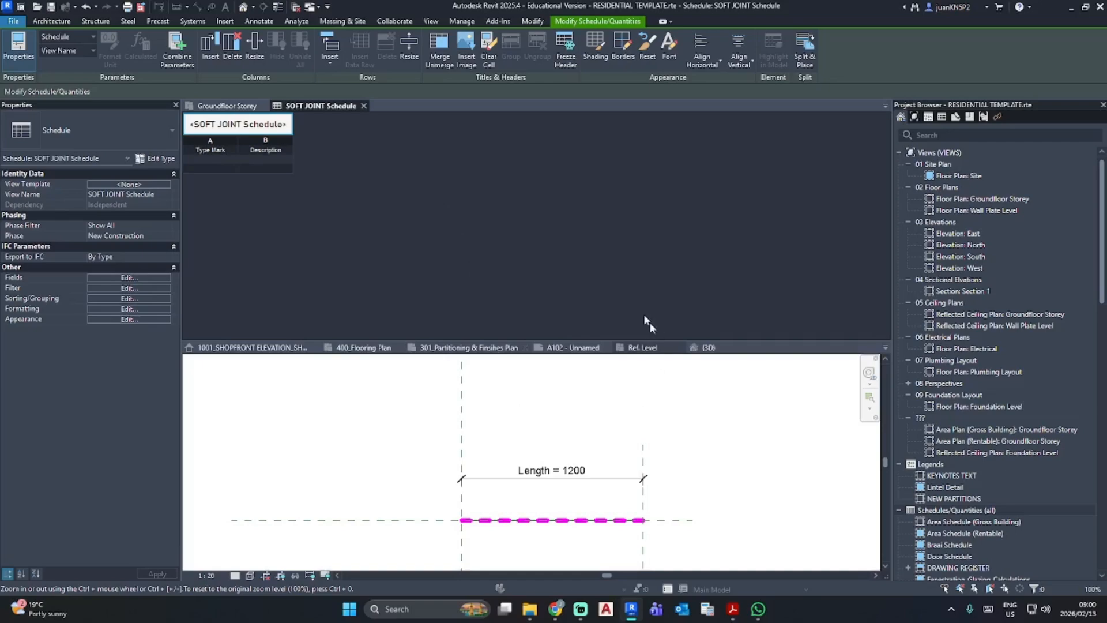
- Set the Type Mark of the tagged soft joint family in the Groundfloor Storey plan to SF01, and check it in the schedule
left_click(225, 105)
left_click(466, 202)
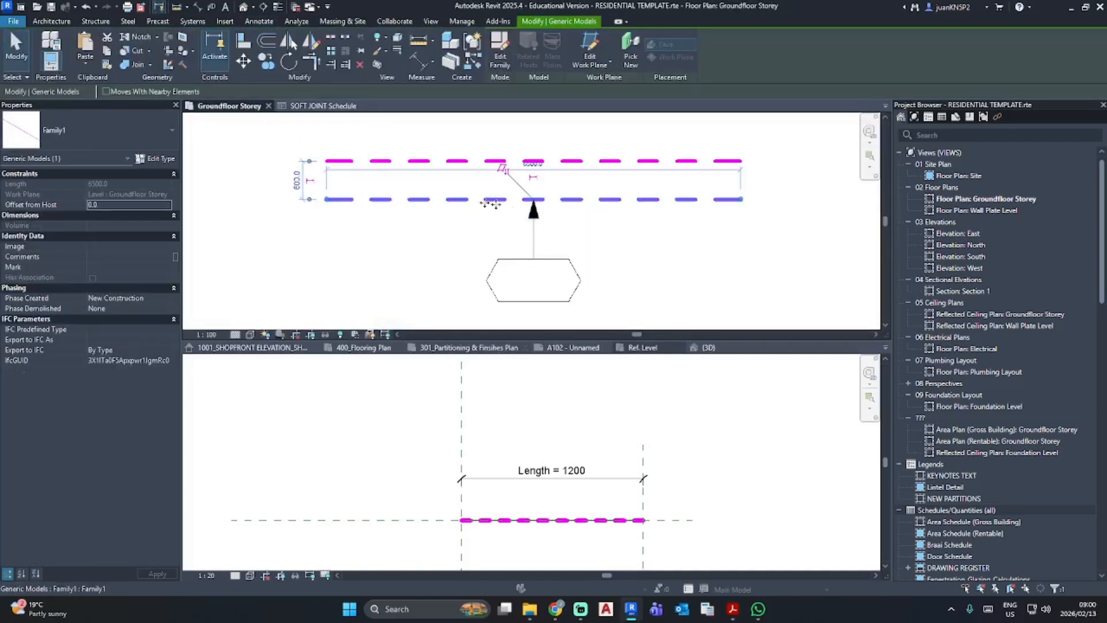
left_click(151, 158)
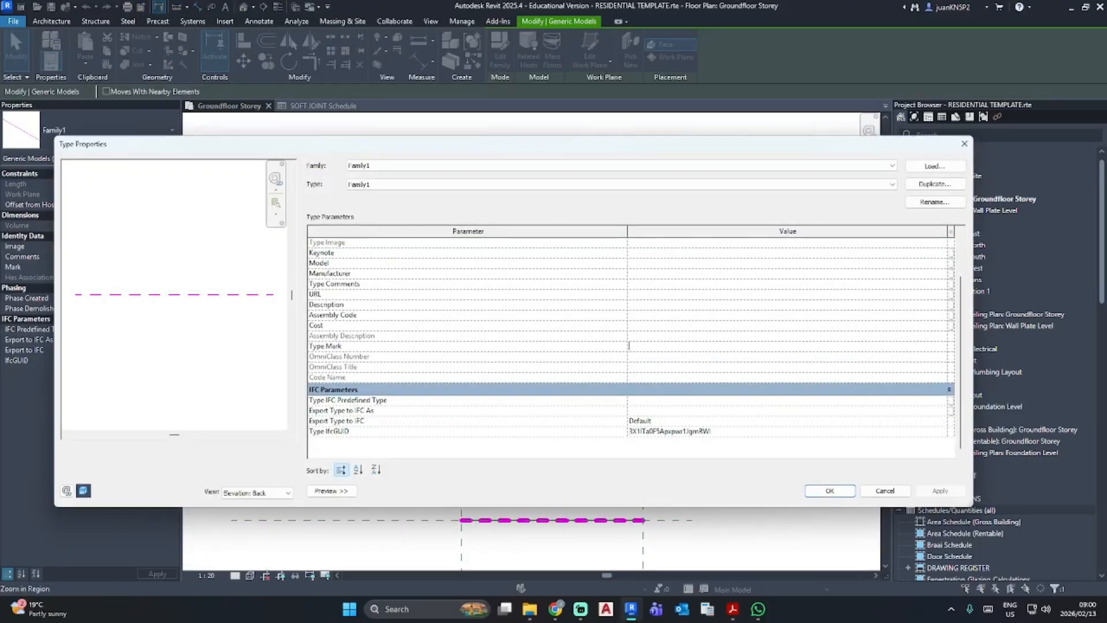
type("H")
left_click(833, 490)
left_click(555, 367)
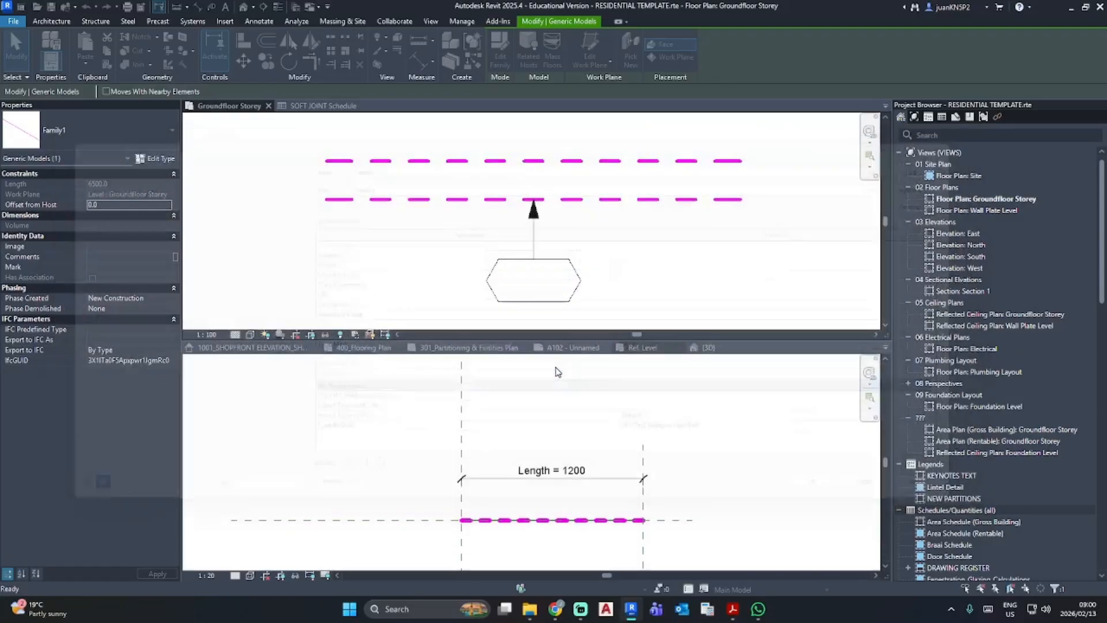
left_click(314, 105)
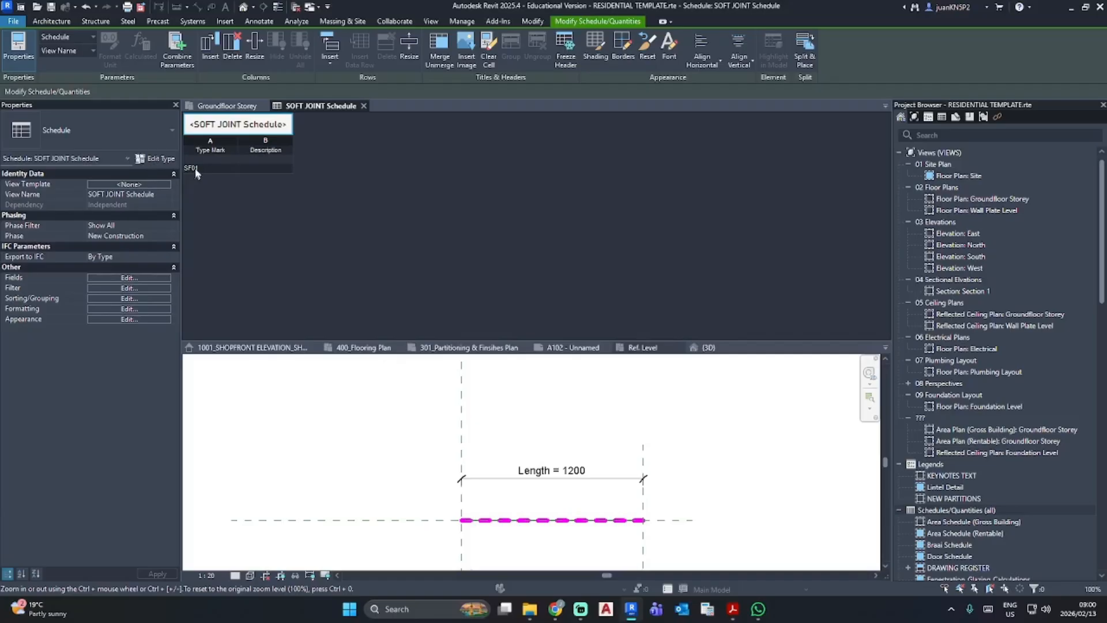
- Begin the tagged soft joint family's type Description with "Soft Joint -"
left_click(245, 104)
left_click(647, 199)
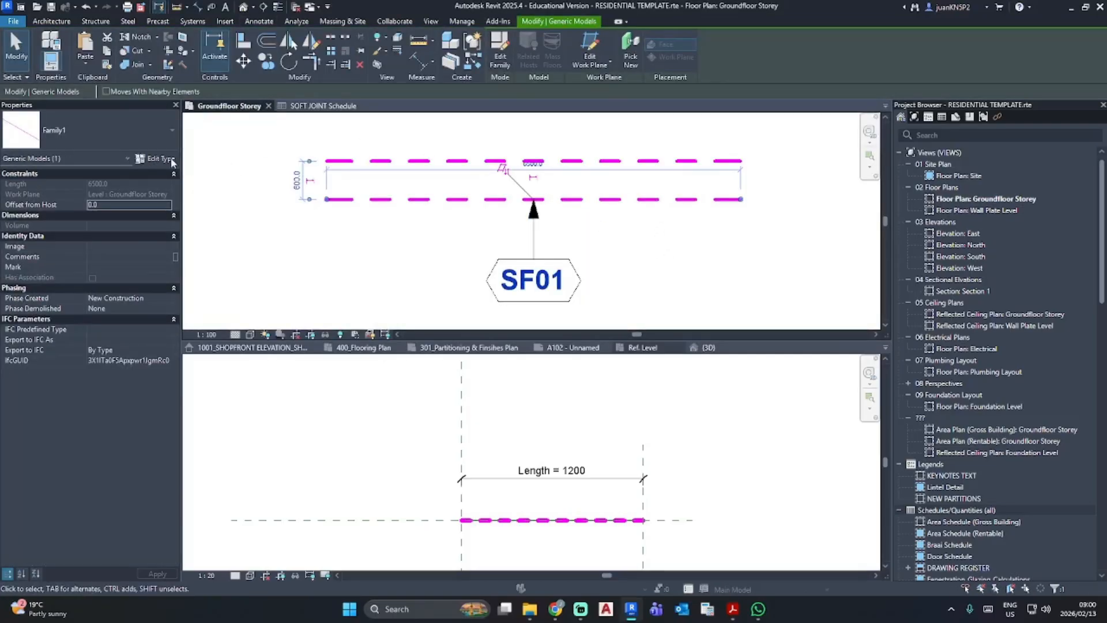
left_click(167, 158)
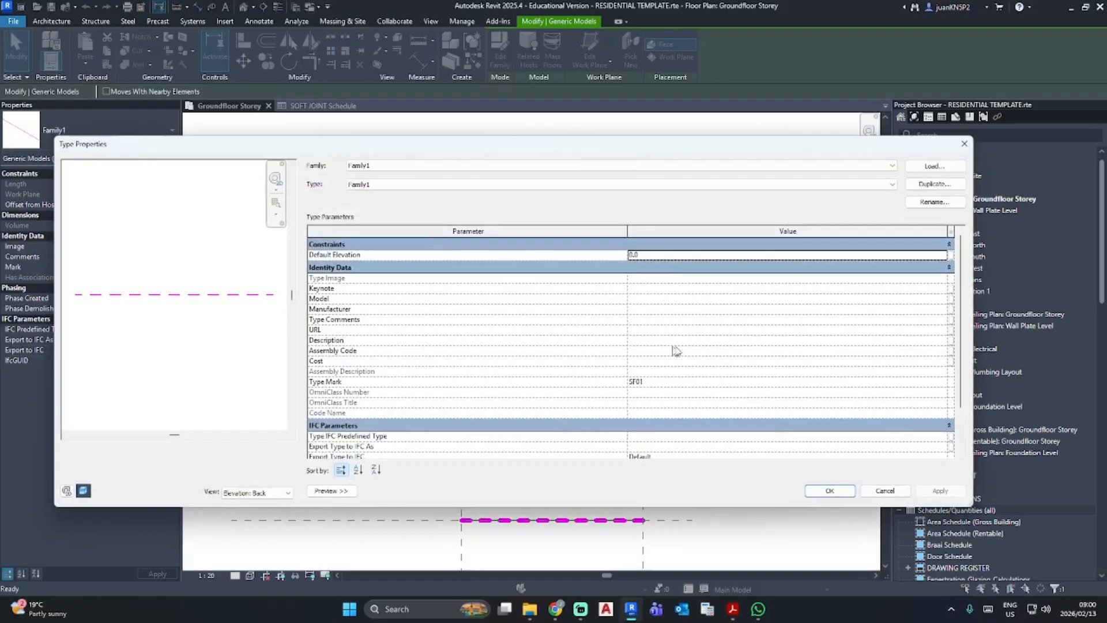
left_click(696, 340)
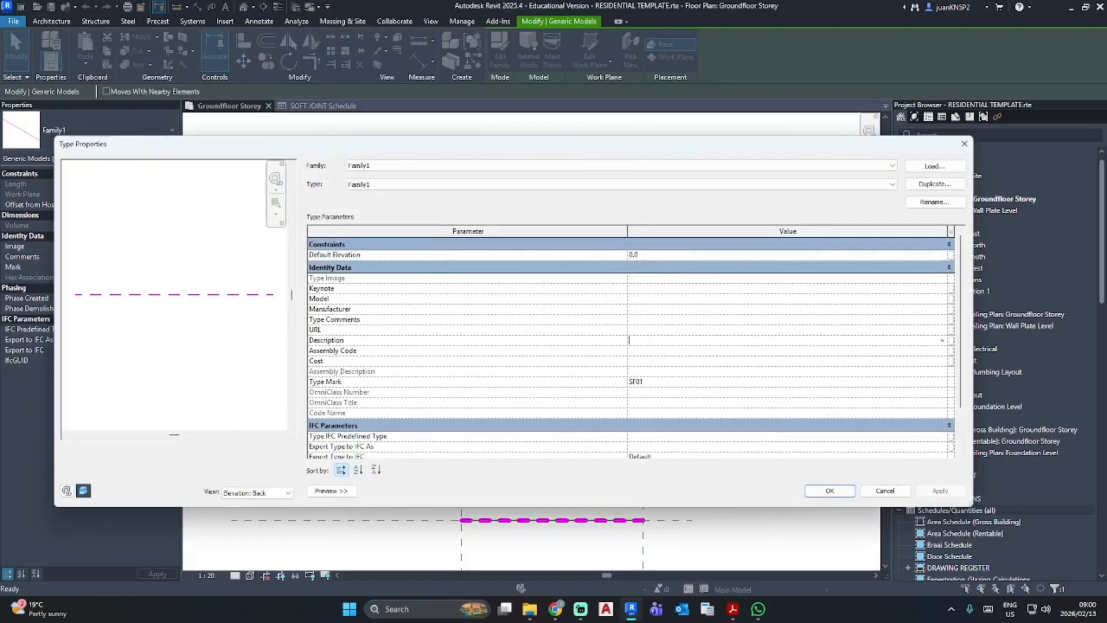
type("Soft")
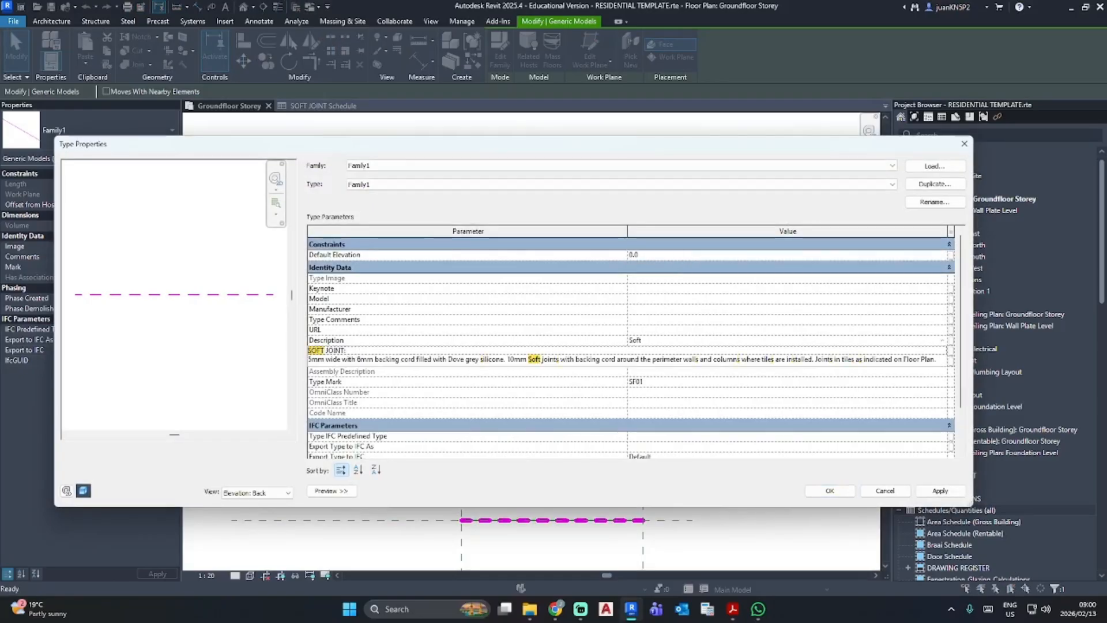
type(" Joint")
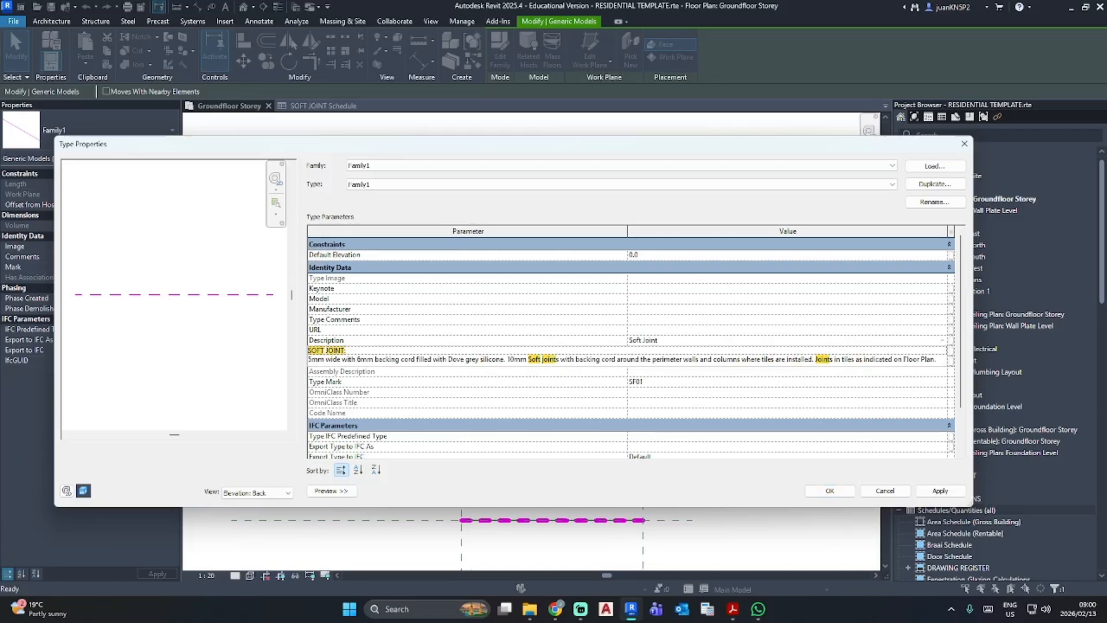
type(" -")
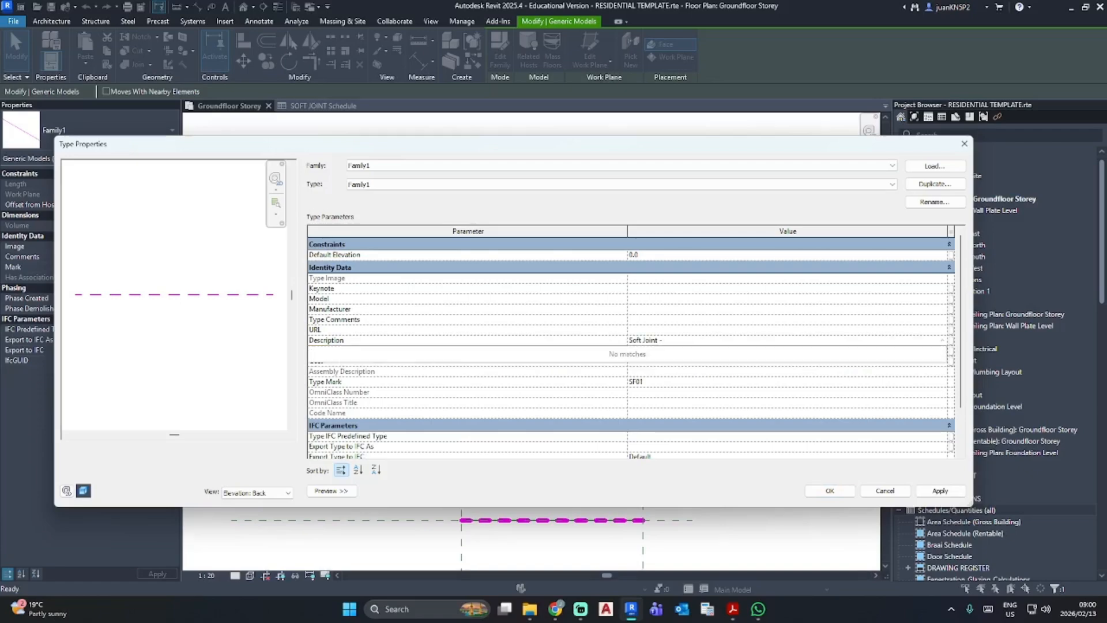
- Copy the product name from the CTM page in Chrome and append "Promax PVC Expansion Joint Light Grey - 2500 x 10mm" to the Description in Revit
left_click(555, 609)
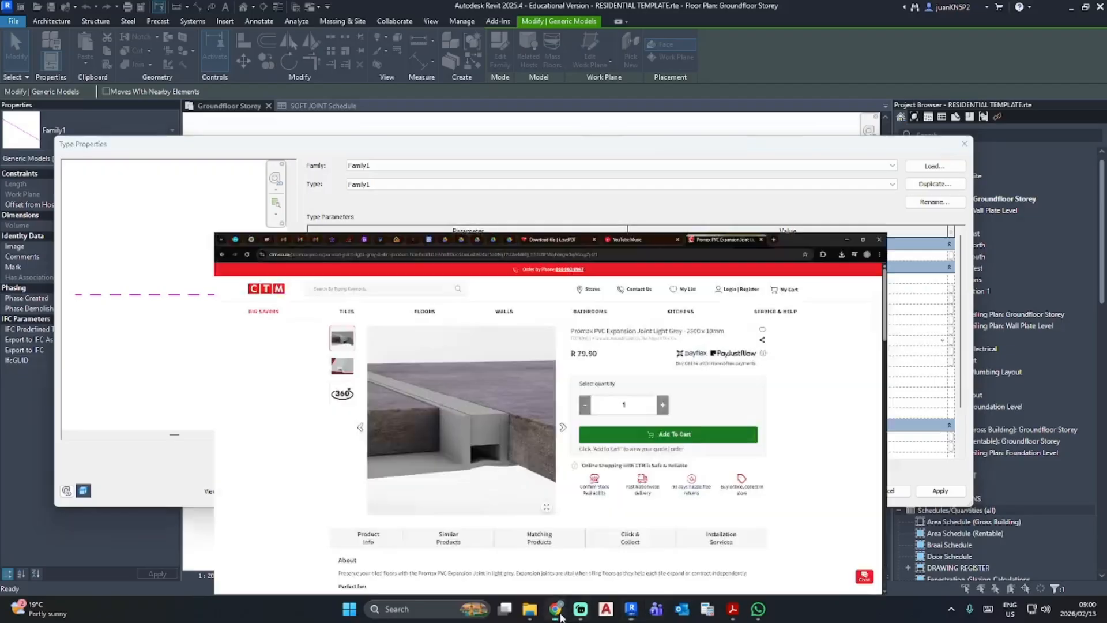
left_click_drag(841, 163, 588, 168)
key("ctrl+c")
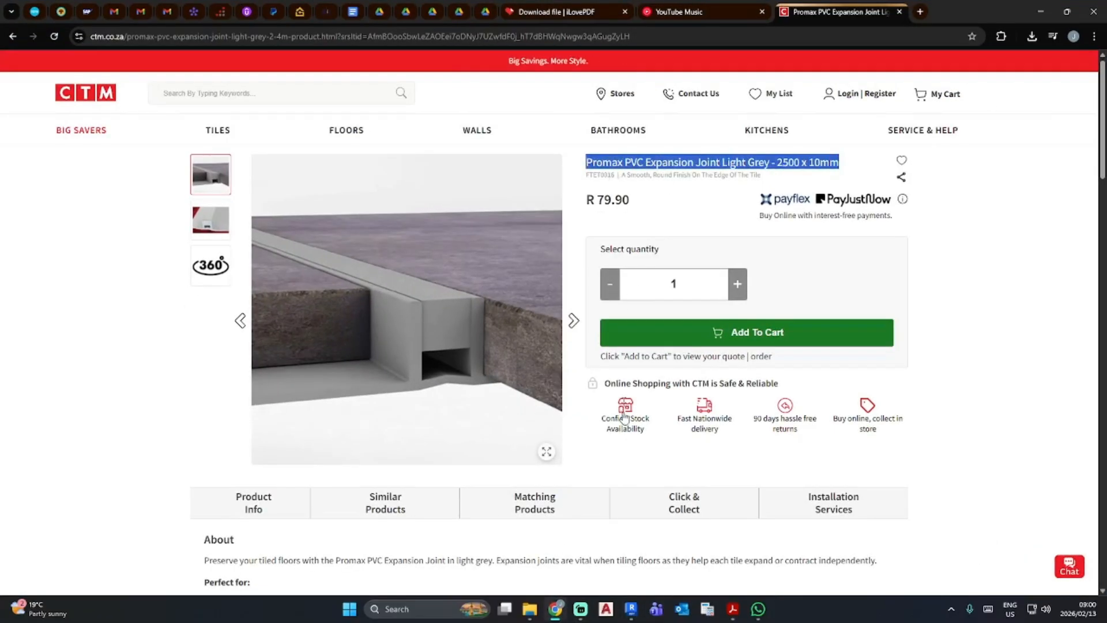
left_click(630, 615)
key("ctrl+v")
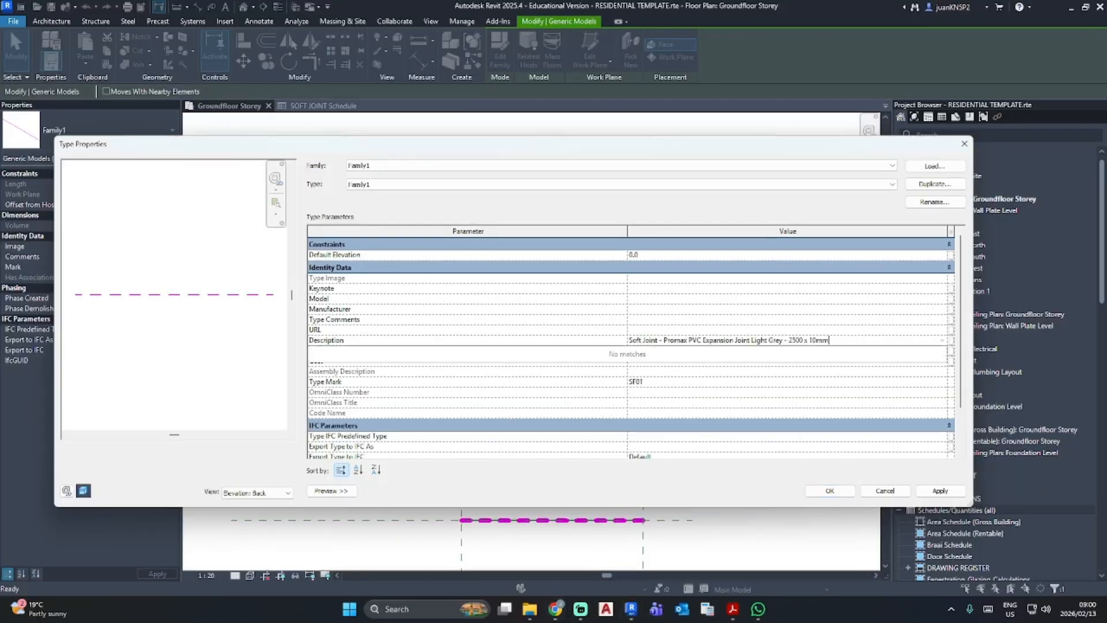
left_click(830, 491)
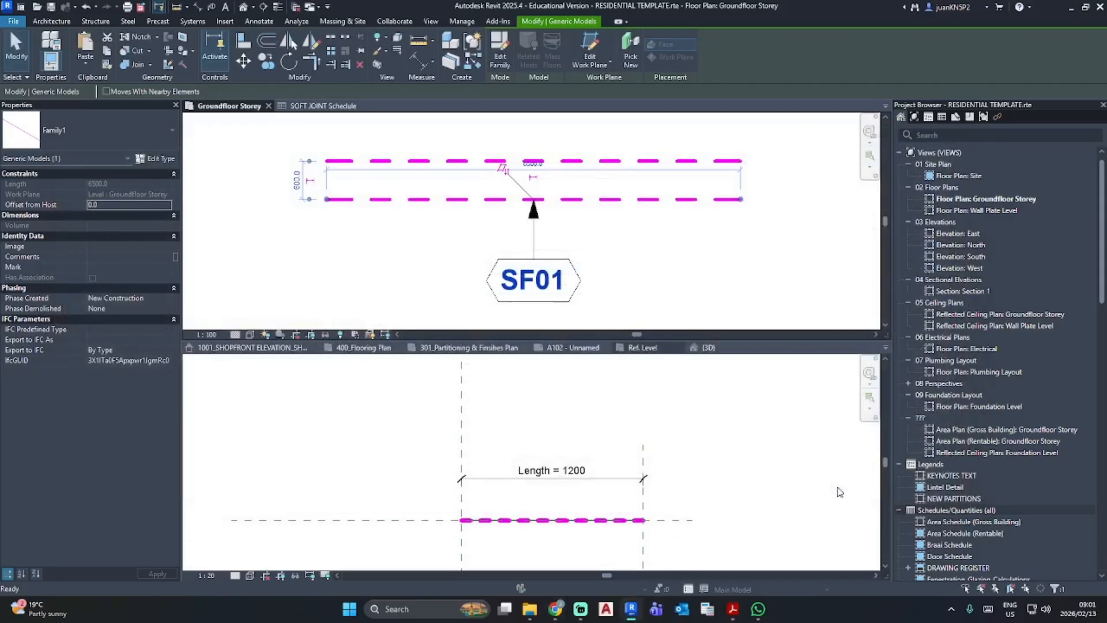
- Look through the available fields of the SOFT JOINT Schedule for a length parameter
left_click(337, 106)
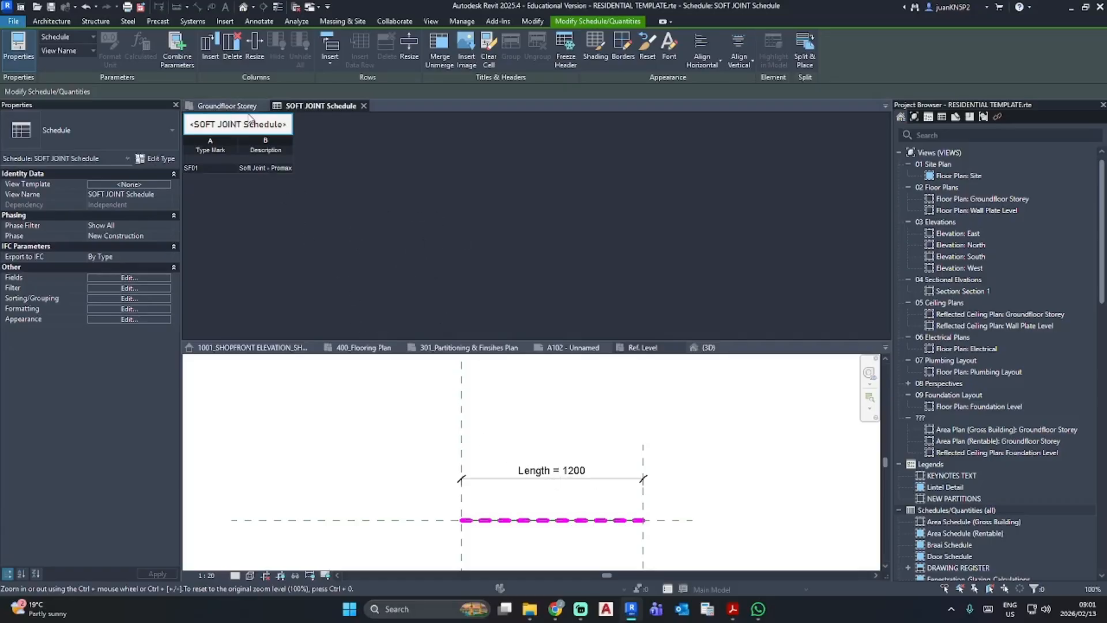
left_click(97, 276)
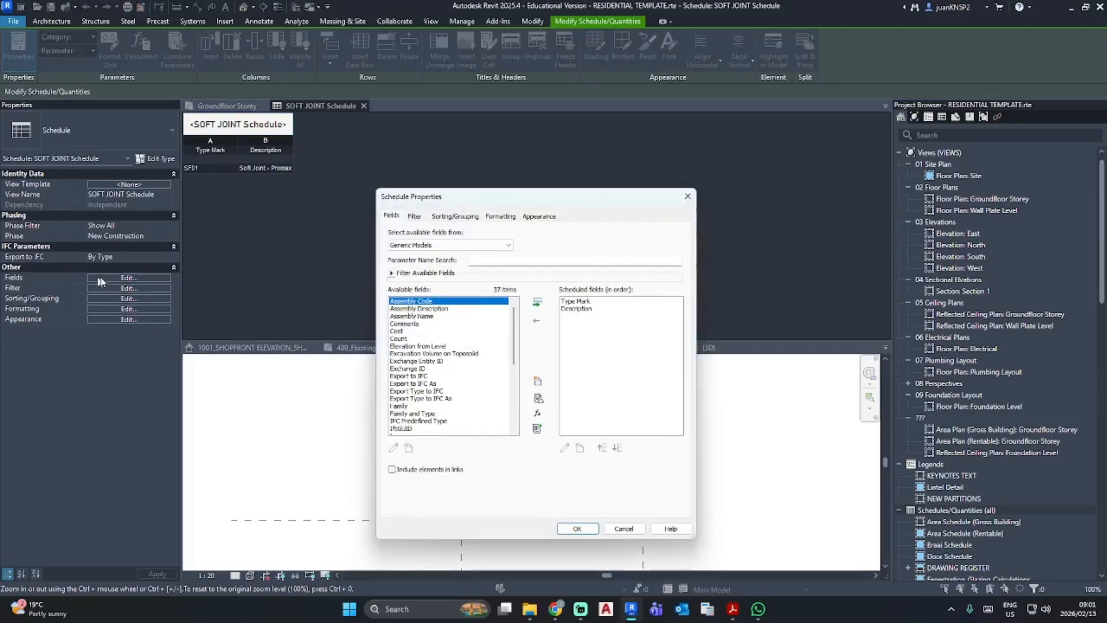
scroll(419, 377, "down", 2)
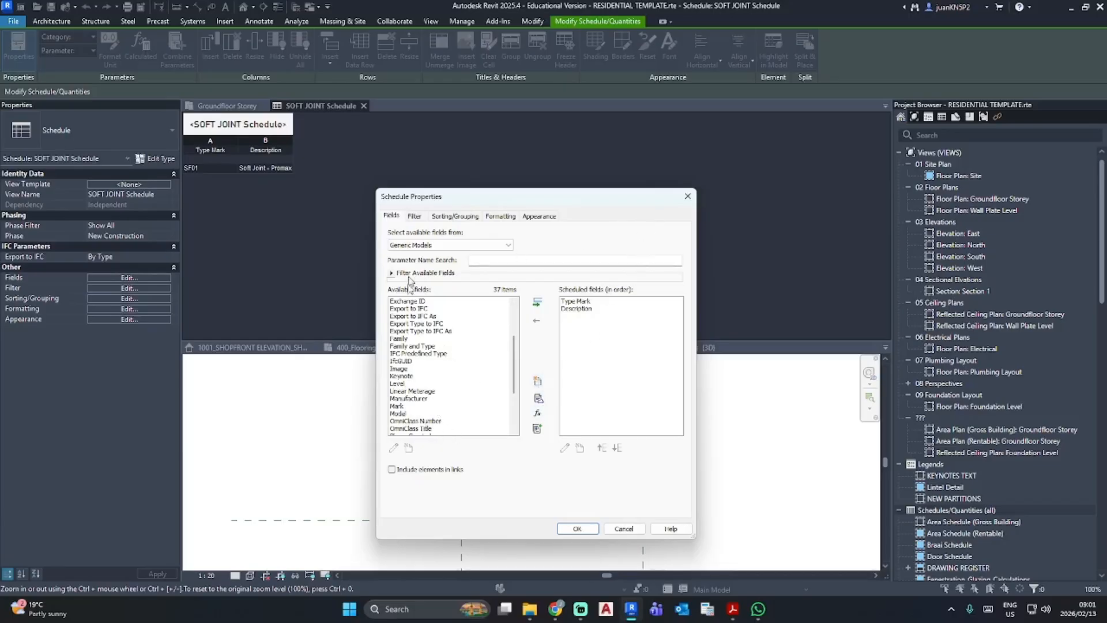
left_click(606, 529)
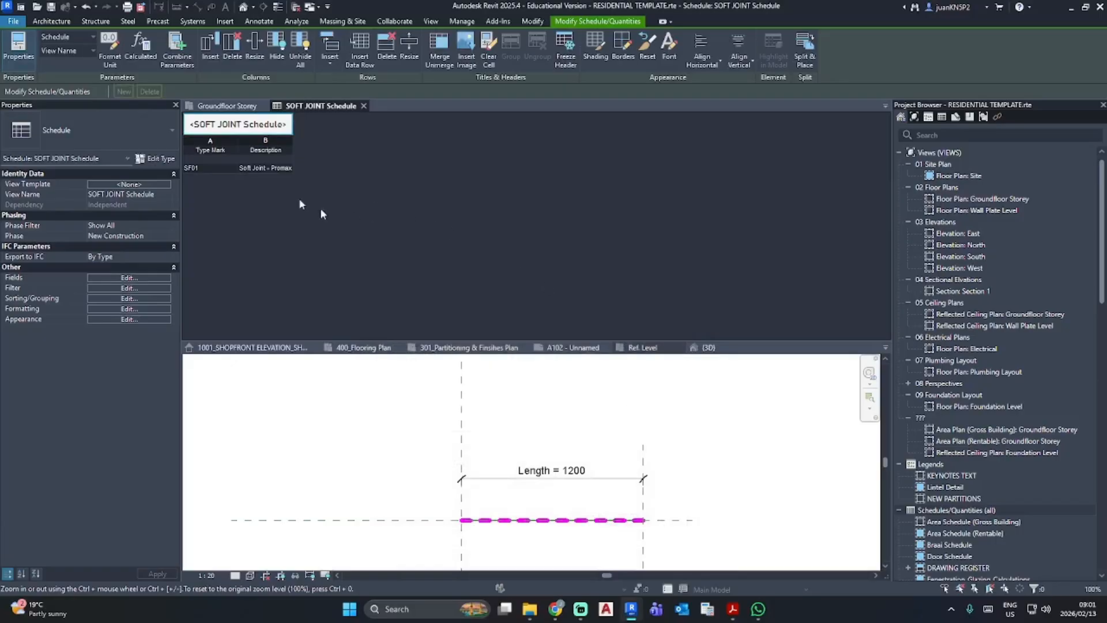
- Create a new shared parameter file named test from the Groundfloor Storey plan of the project
left_click(226, 106)
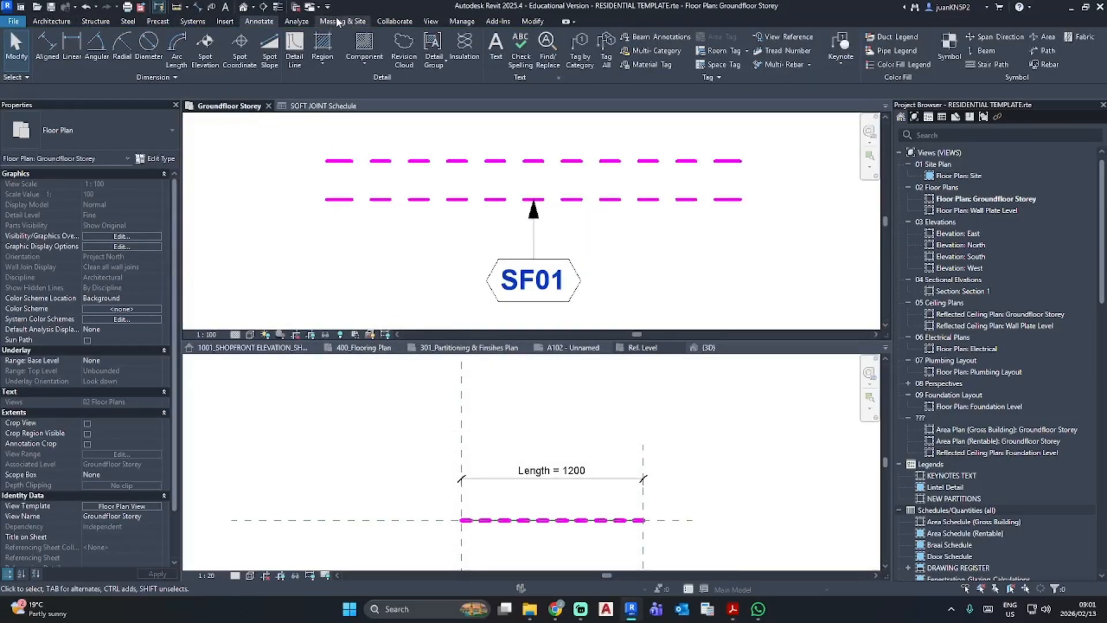
left_click(462, 22)
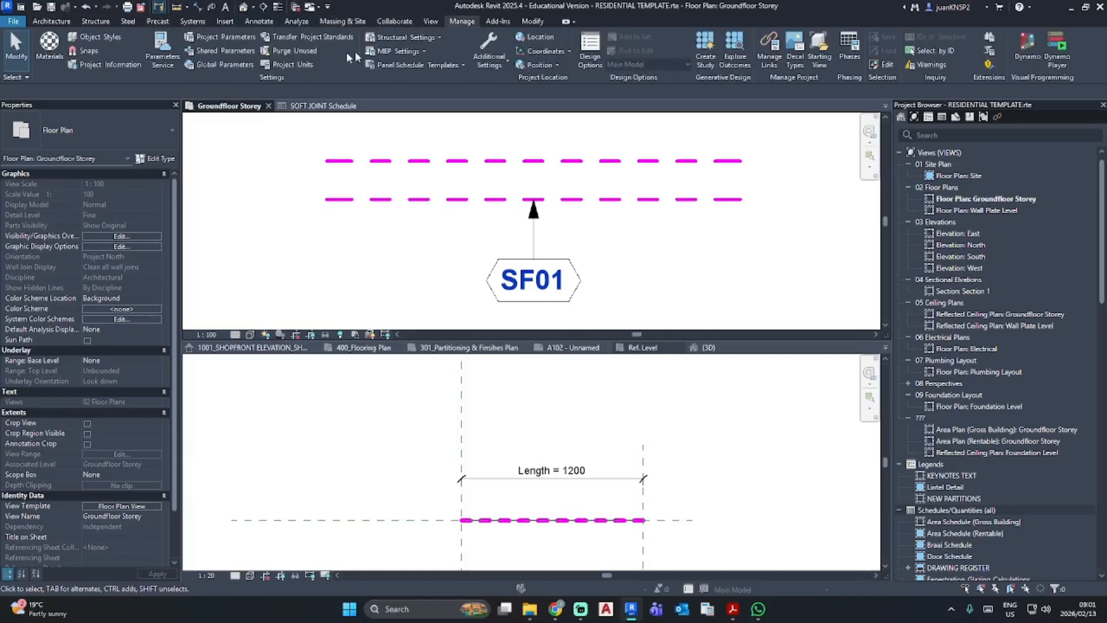
left_click(216, 50)
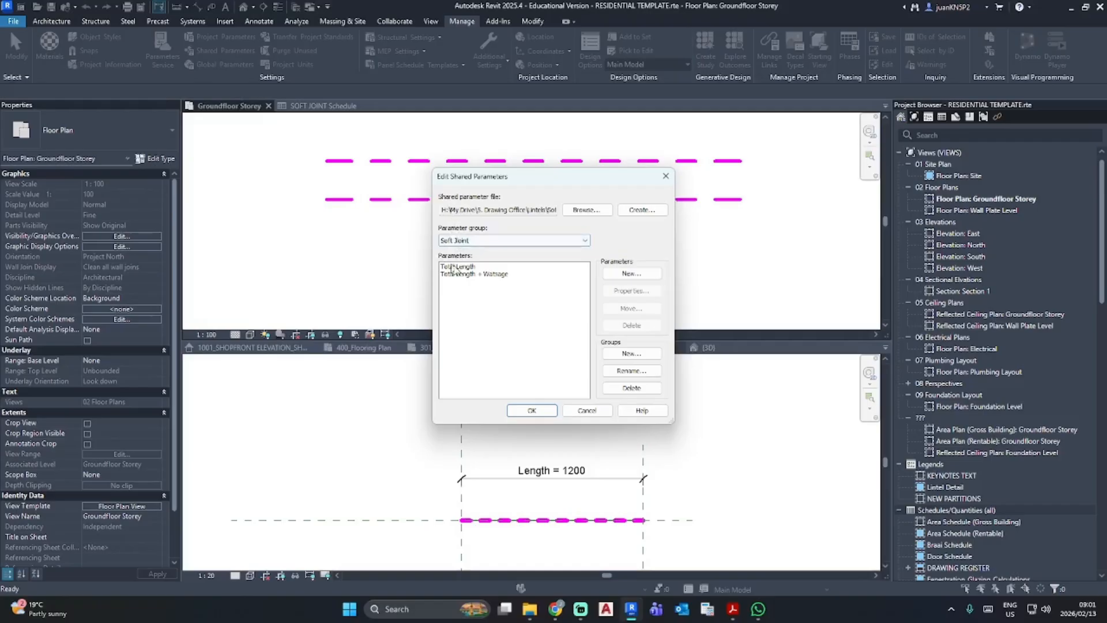
left_click(655, 213)
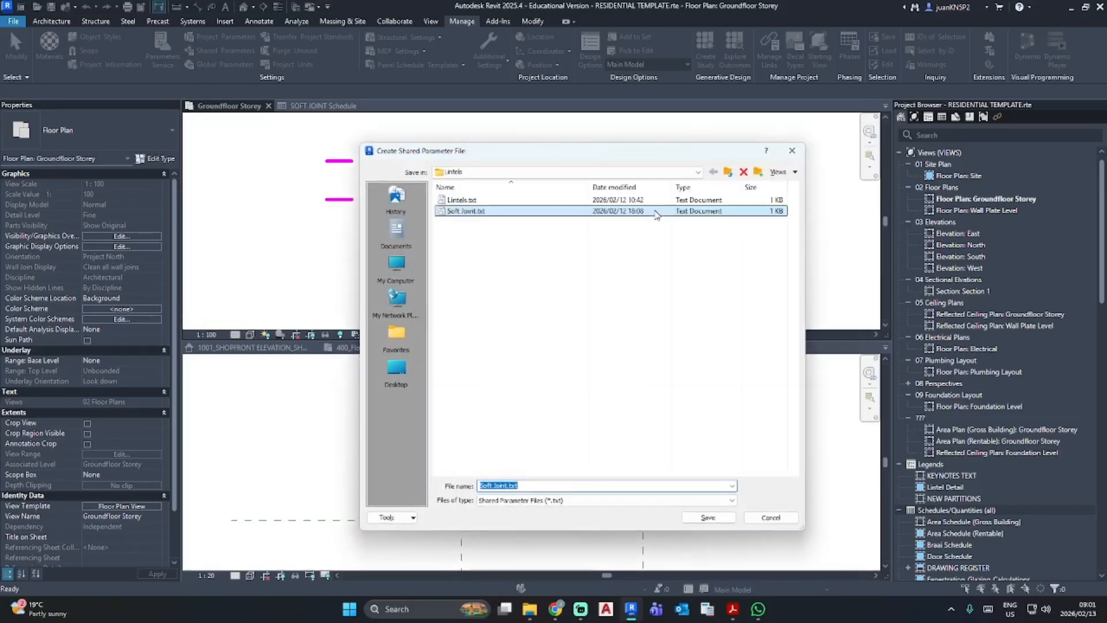
type("test")
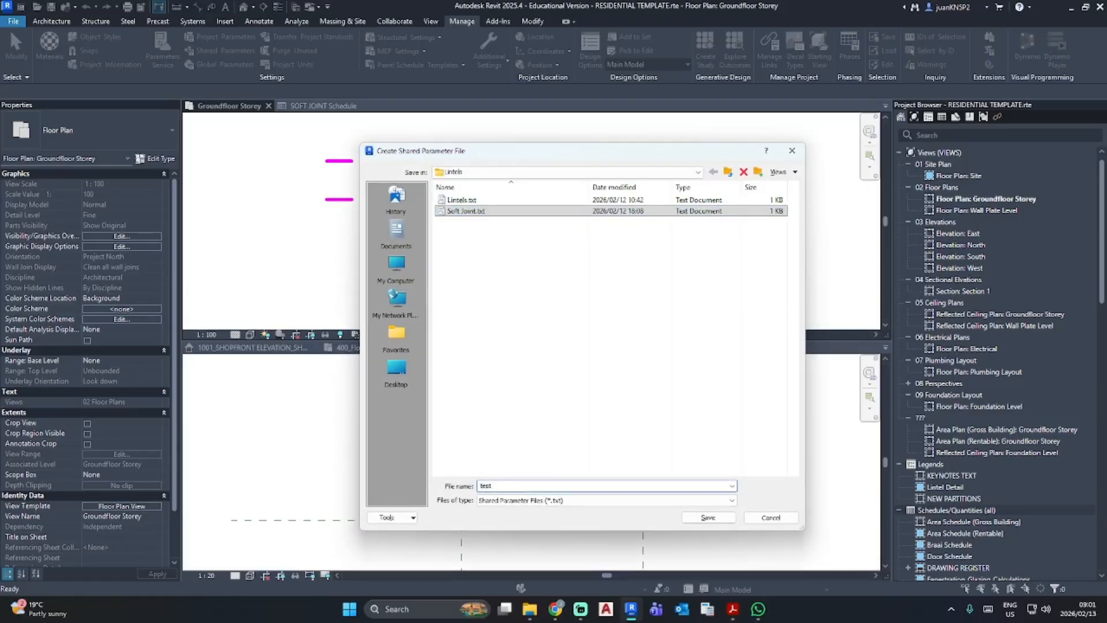
left_click(707, 518)
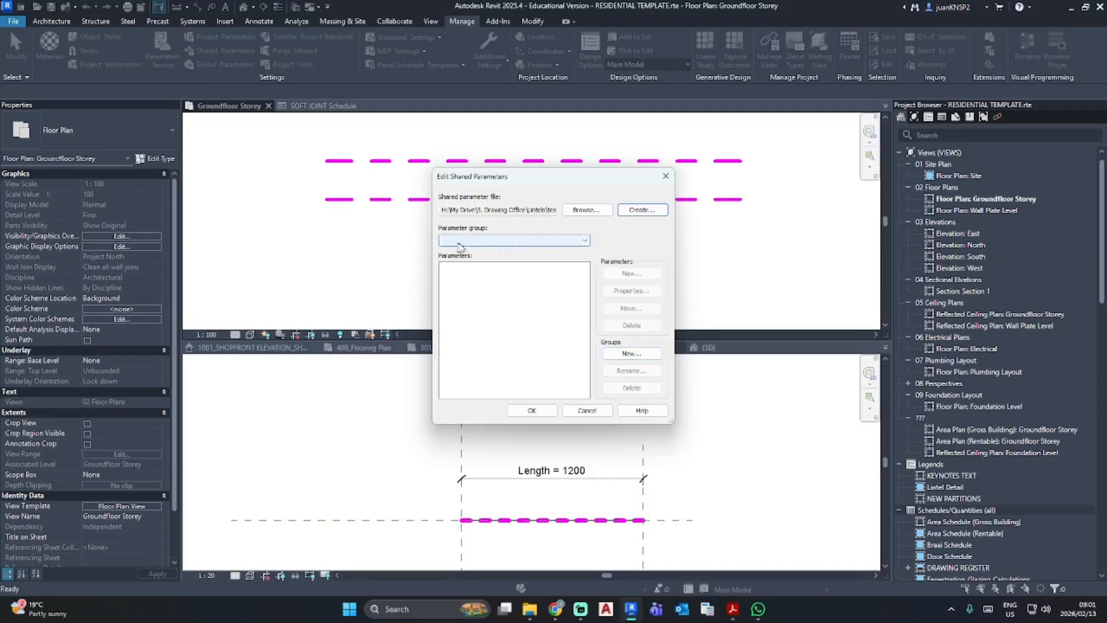
- Create a parameter group named test and add a shared parameter named Length with the Common discipline and Length data type
left_click(624, 352)
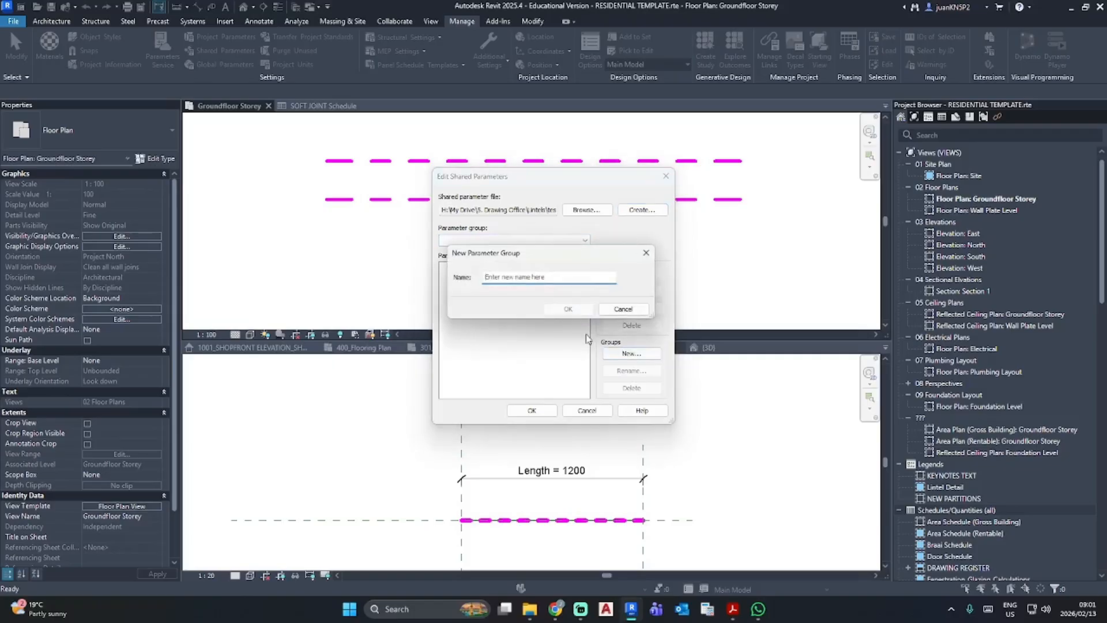
type("test")
left_click(568, 312)
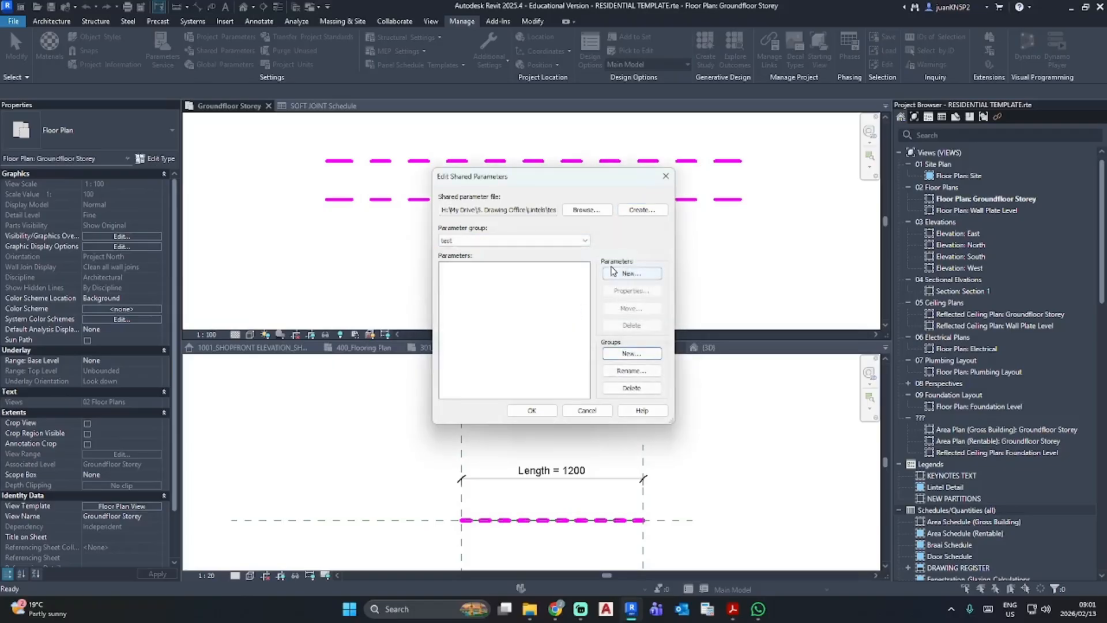
left_click(634, 274)
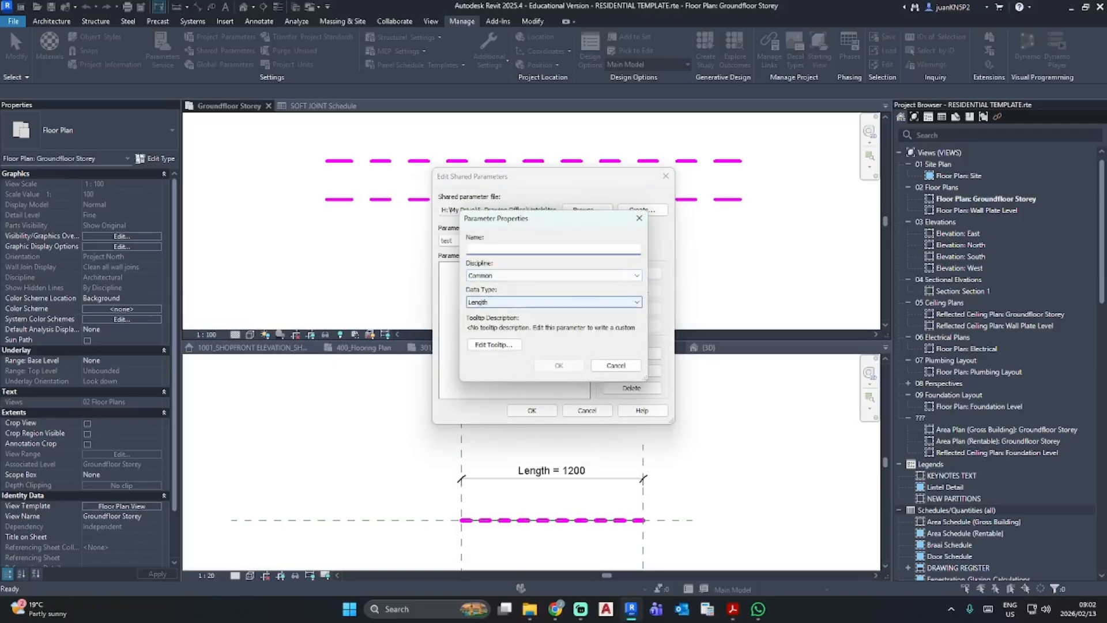
type("Length")
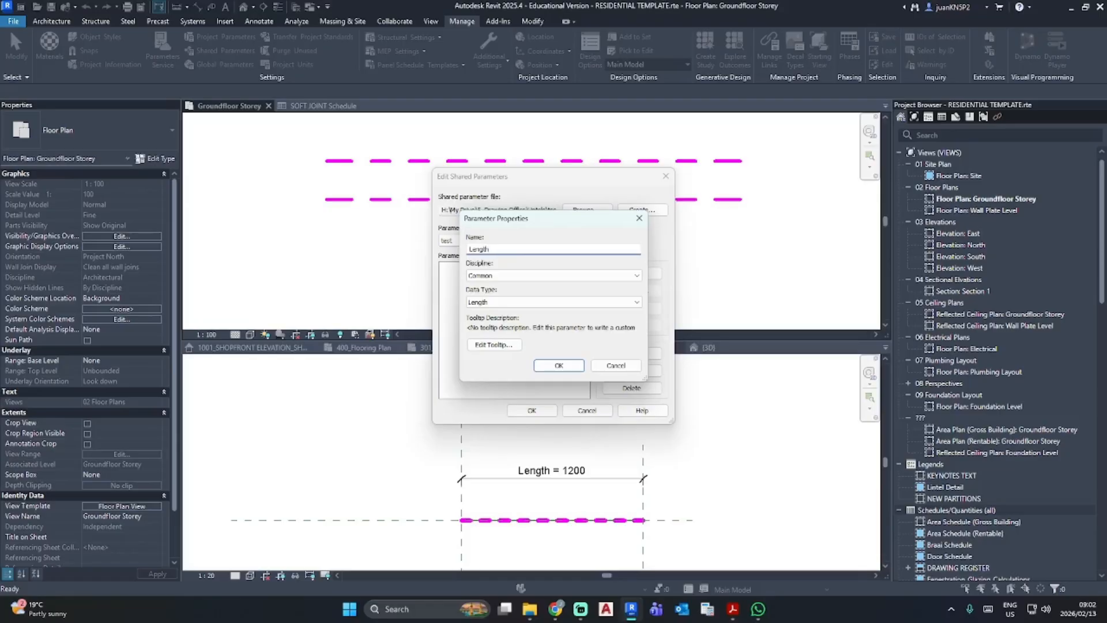
left_click(559, 365)
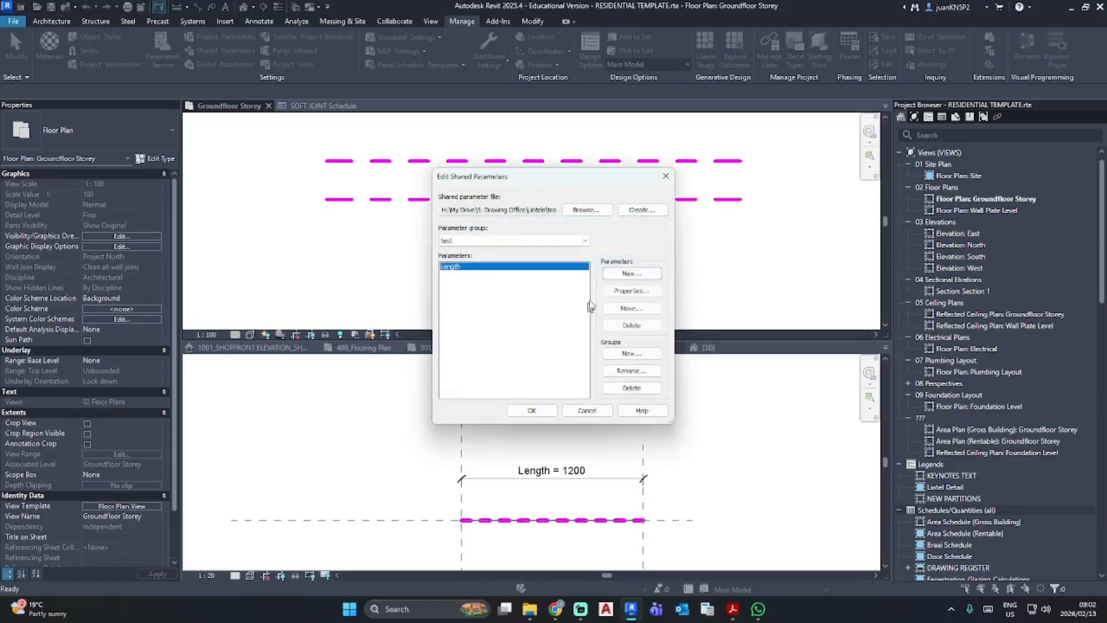
- Add a second shared parameter named "Total Length + Contractor wastage" with the Length data type and accept the shared parameter edits
left_click(625, 276)
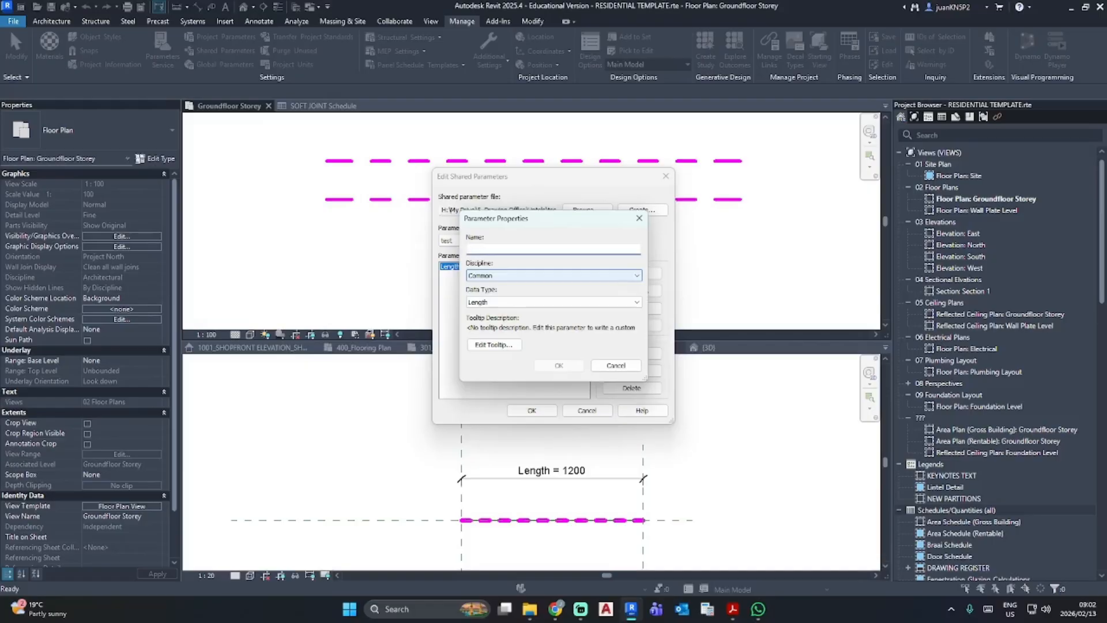
type("To")
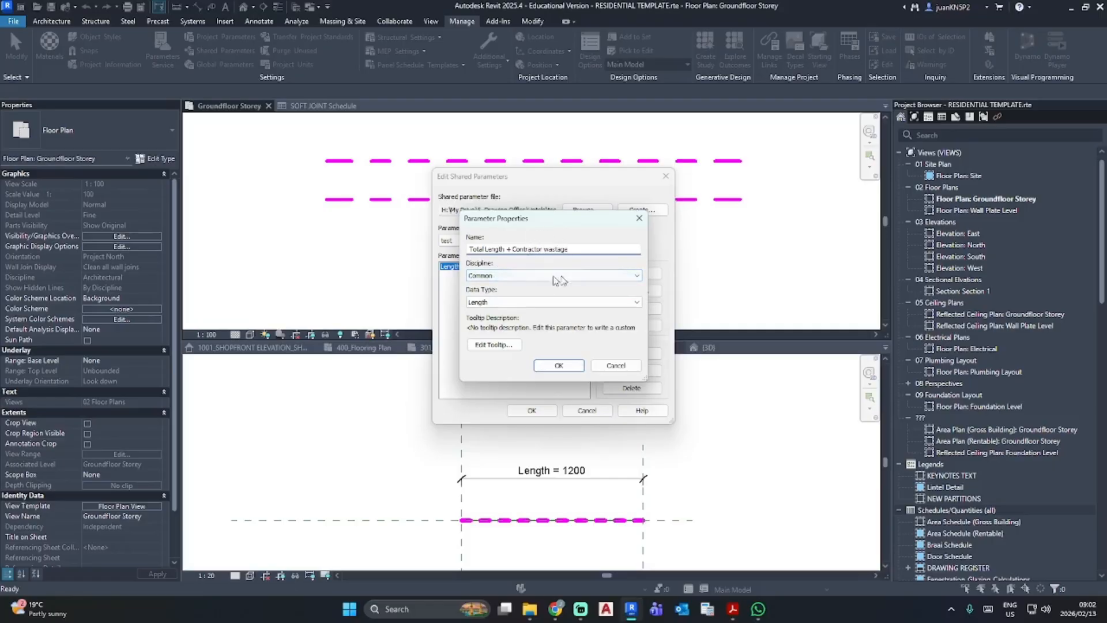
left_click(562, 364)
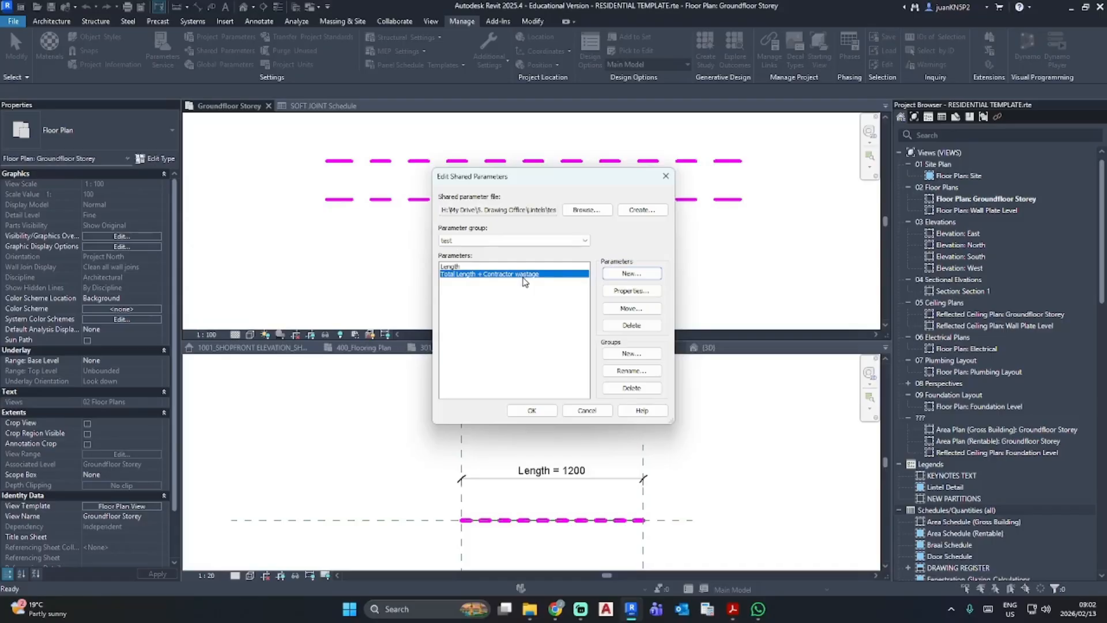
left_click(545, 410)
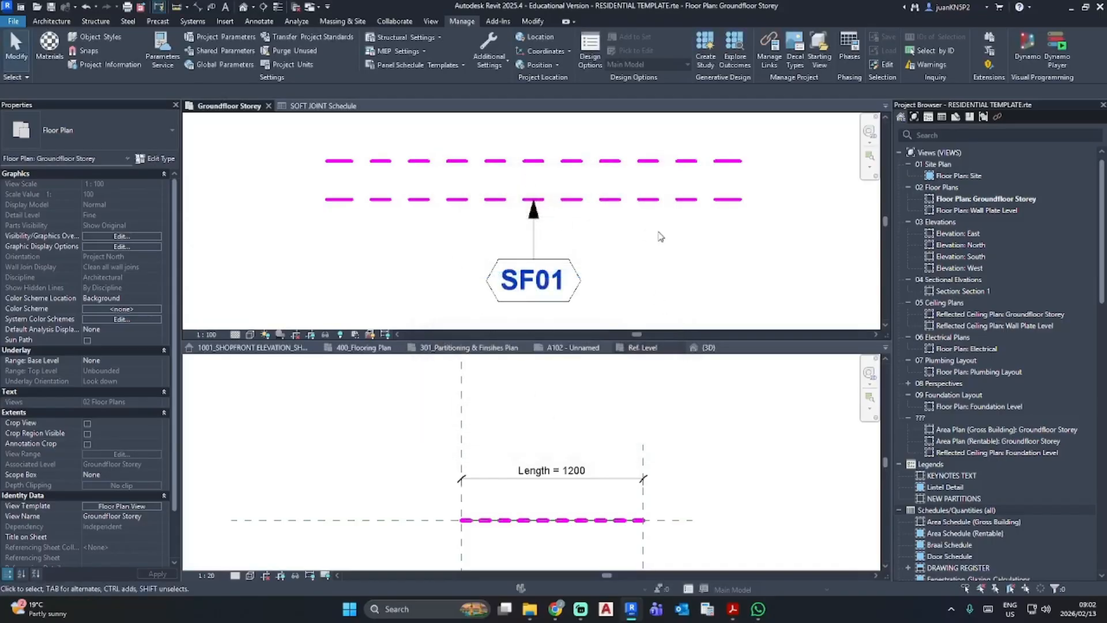
- Try to add the shared parameter Length from the test group to the soft joint family as an instance parameter
left_click(701, 415)
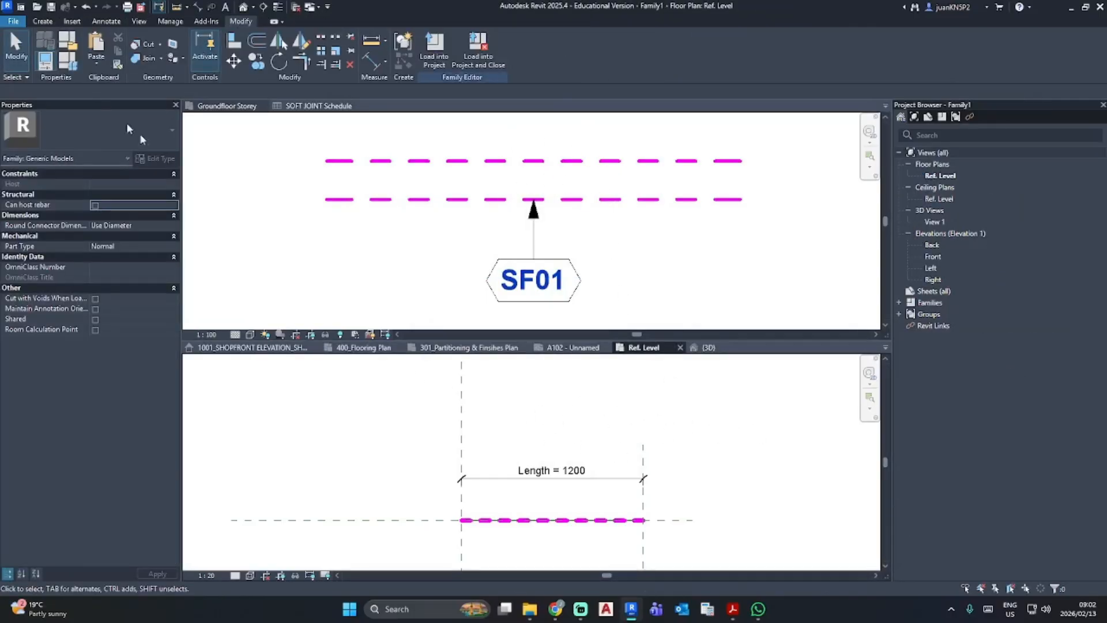
left_click(73, 66)
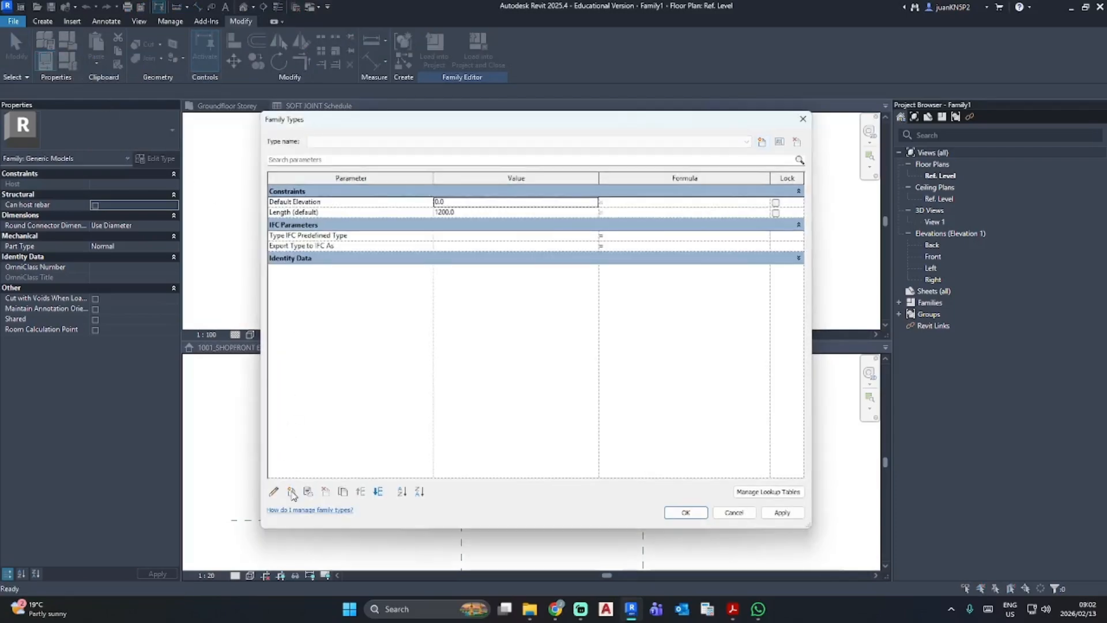
left_click(292, 493)
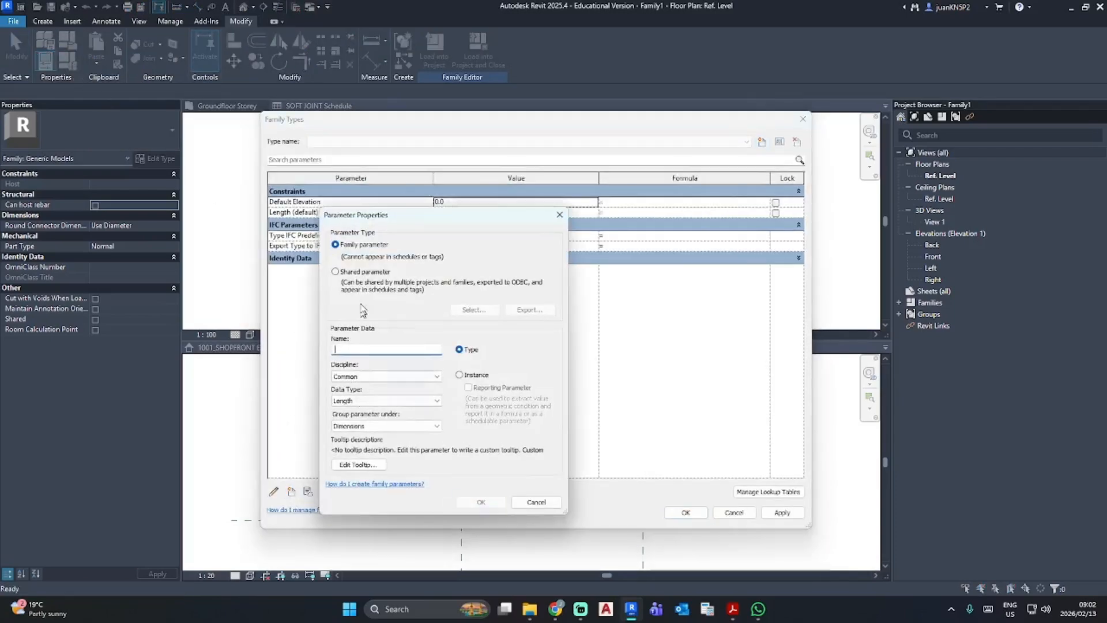
left_click(335, 272)
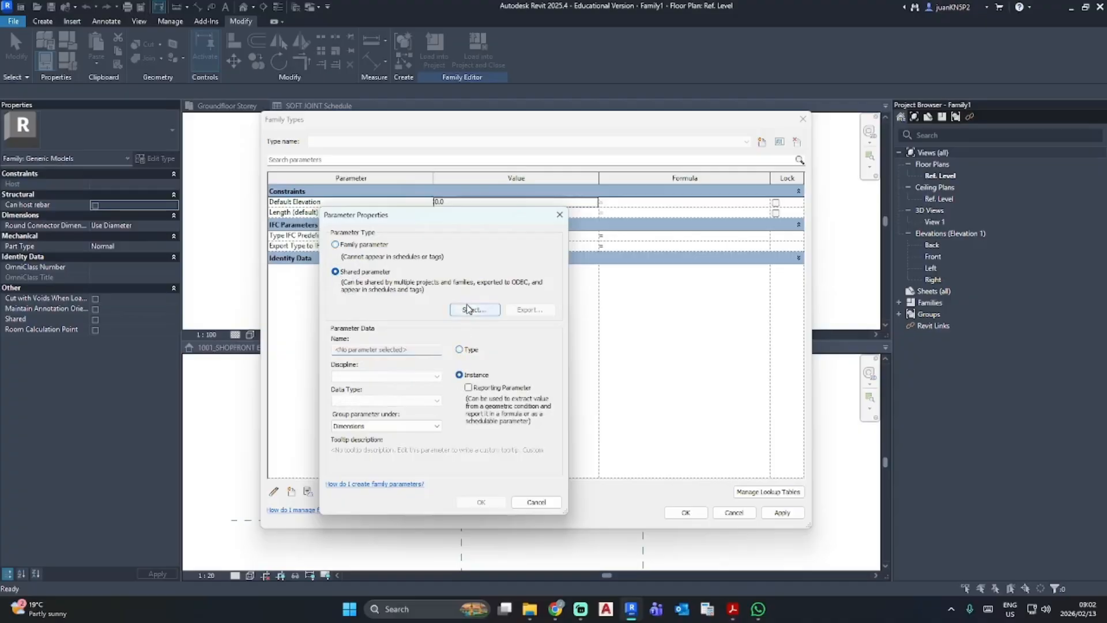
left_click(471, 310)
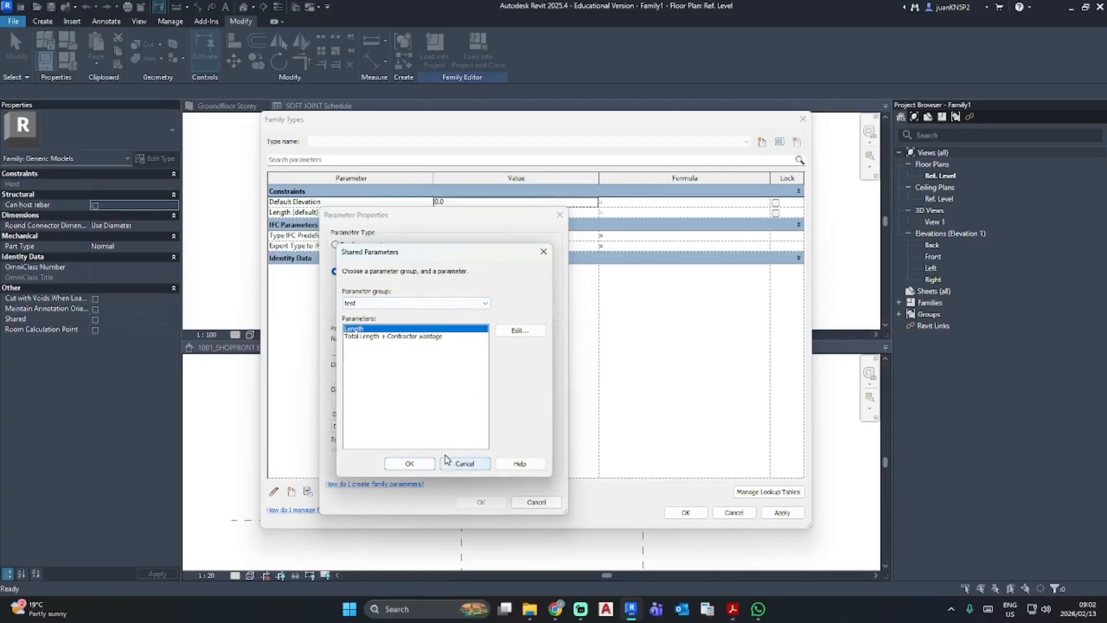
left_click(410, 463)
left_click(479, 503)
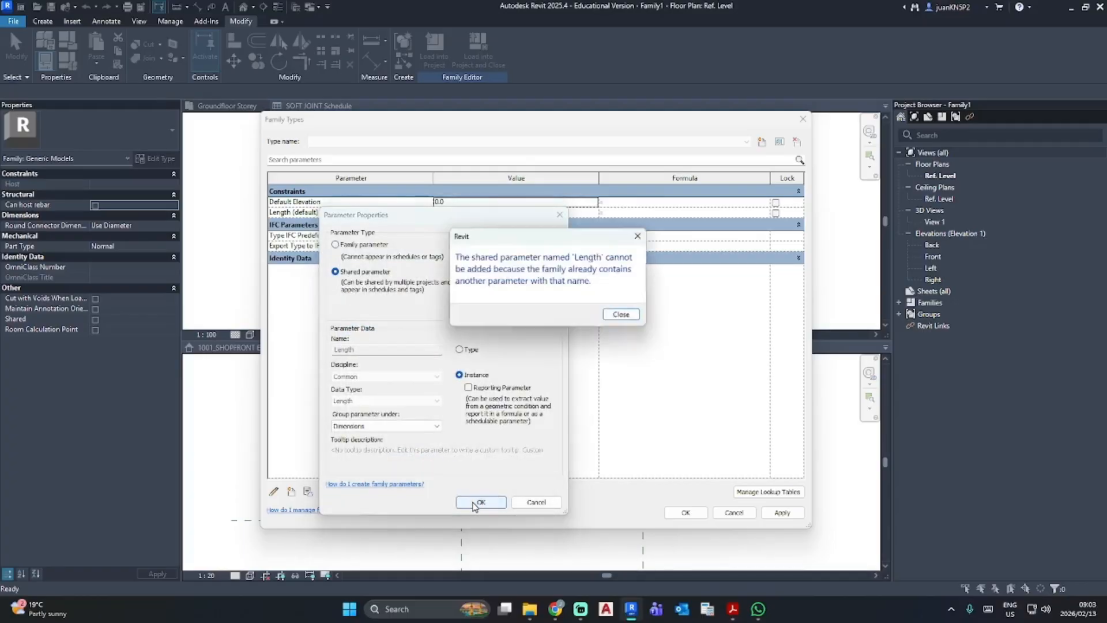
left_click(625, 318)
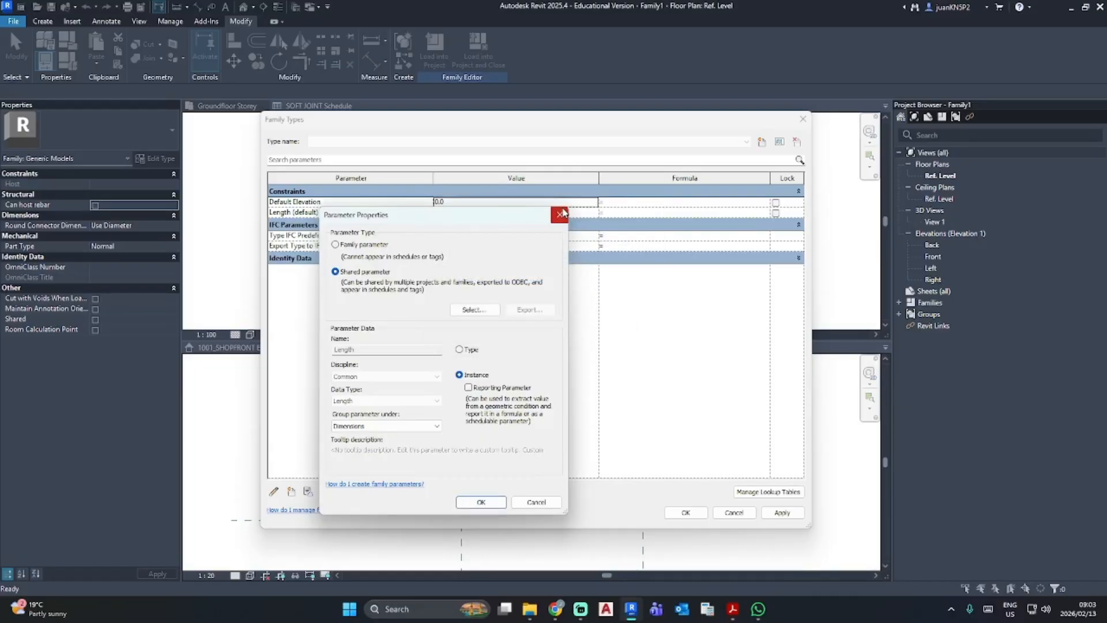
left_click(560, 215)
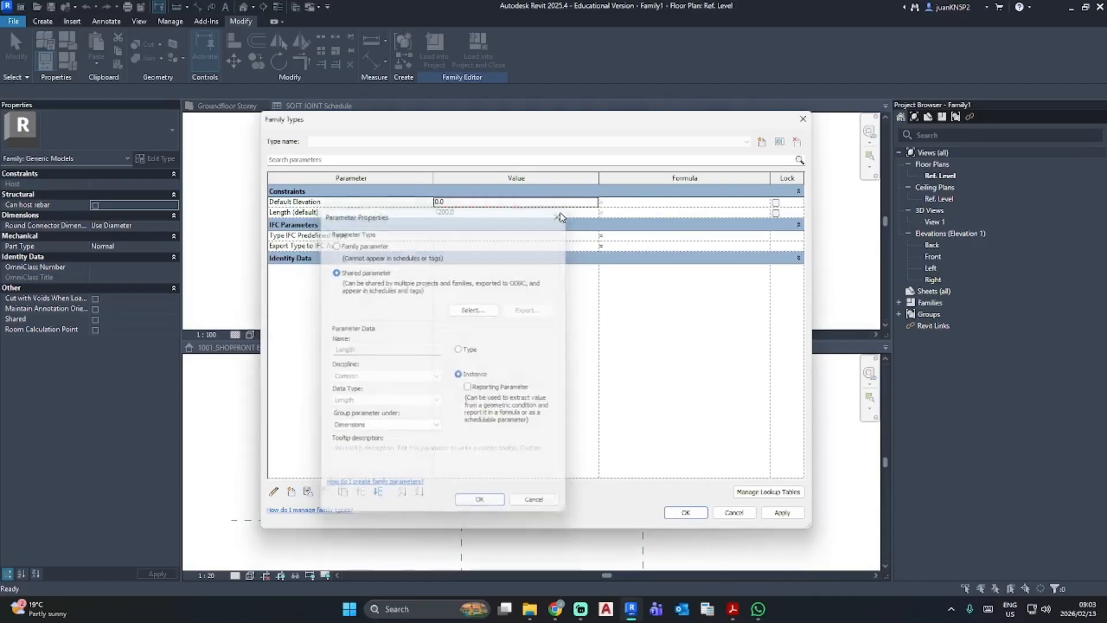
- Review the soft joint family's existing Length constraint and identity data parameters, and check the labelled length dimension in the Ref. Level view
left_click(798, 257)
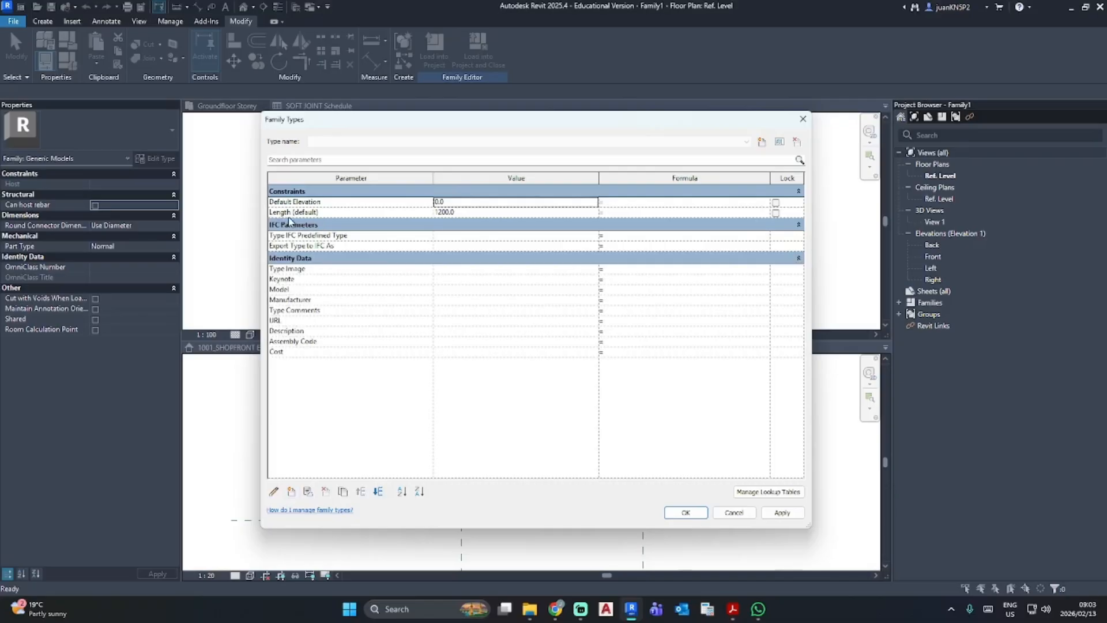
left_click(461, 212)
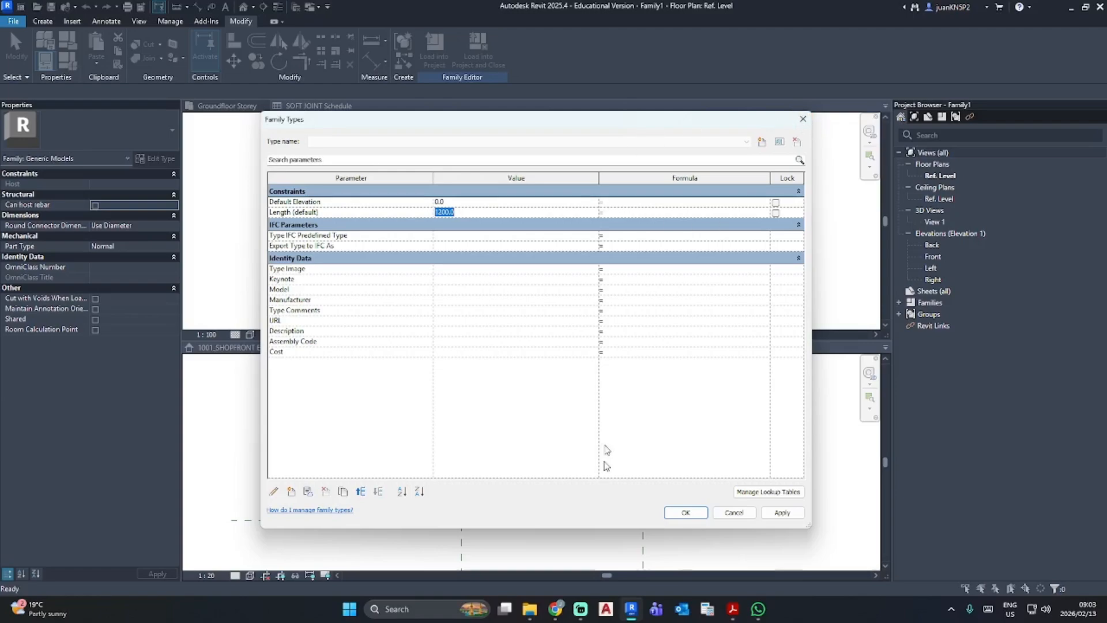
left_click(774, 514)
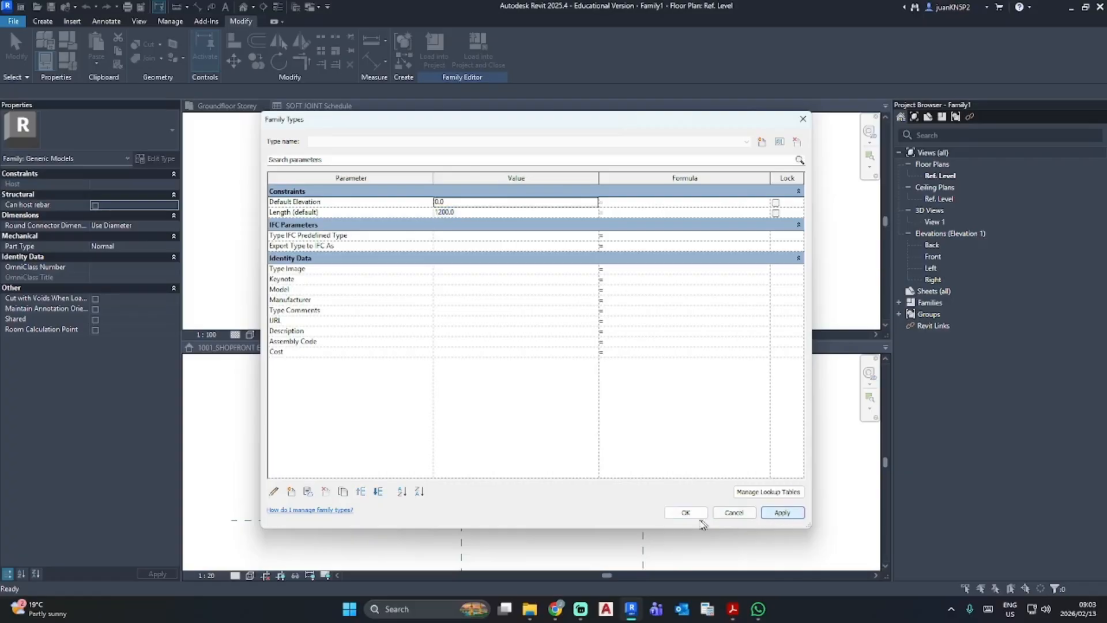
left_click(685, 512)
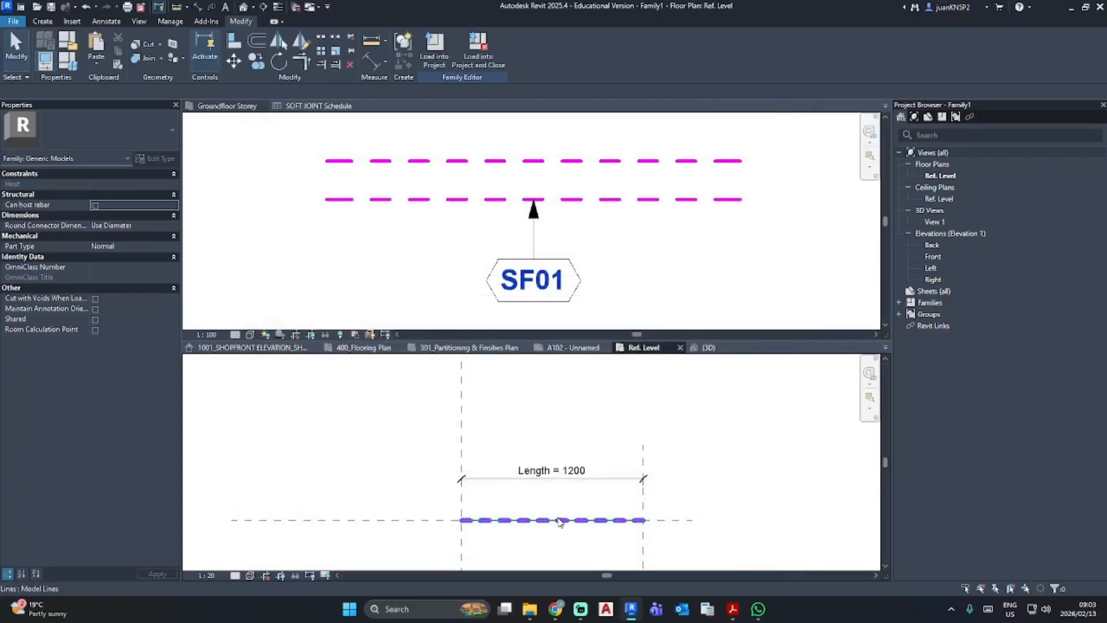
left_click(593, 481)
left_click(400, 430)
- Examine the type properties of the tagged soft joint line in the Groundfloor Storey plan for a length parameter
left_click(391, 250)
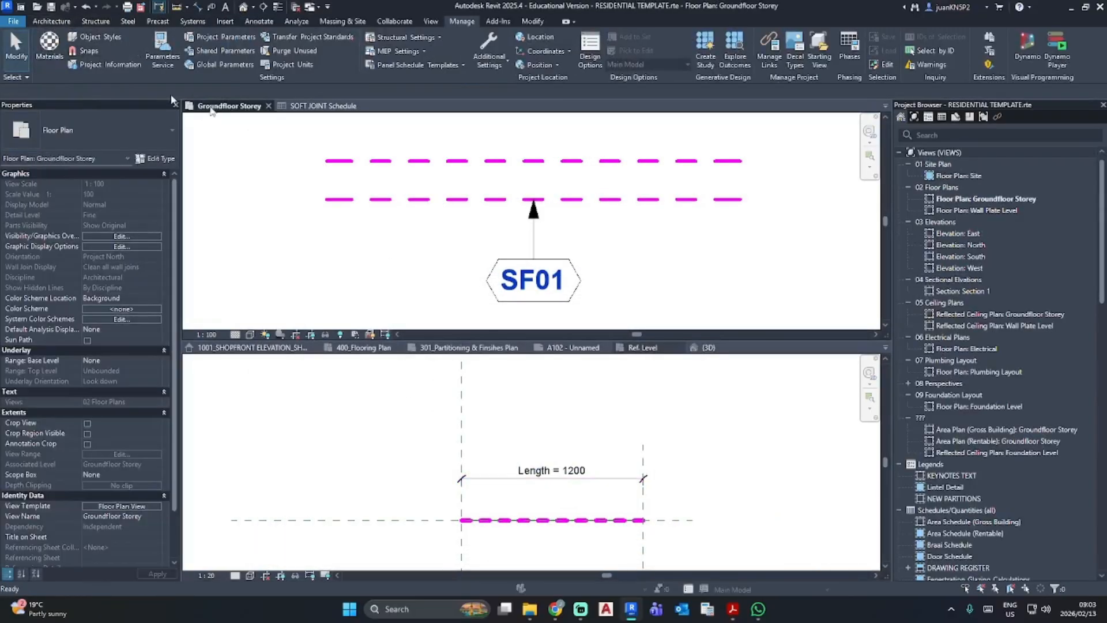
left_click(348, 196)
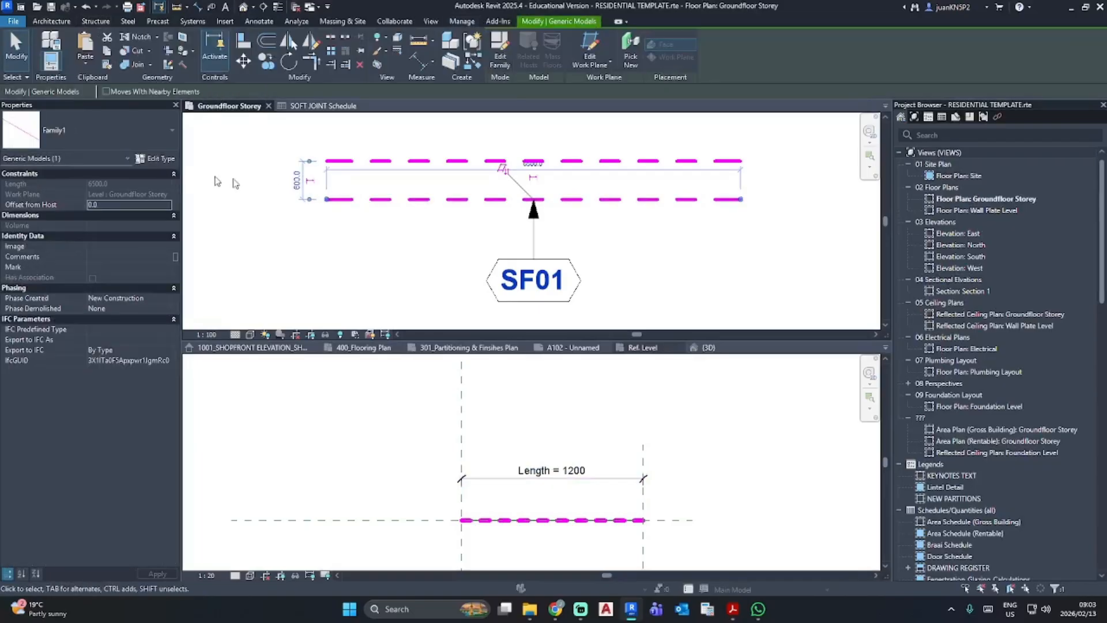
left_click(148, 158)
scroll(552, 279, "down", 2)
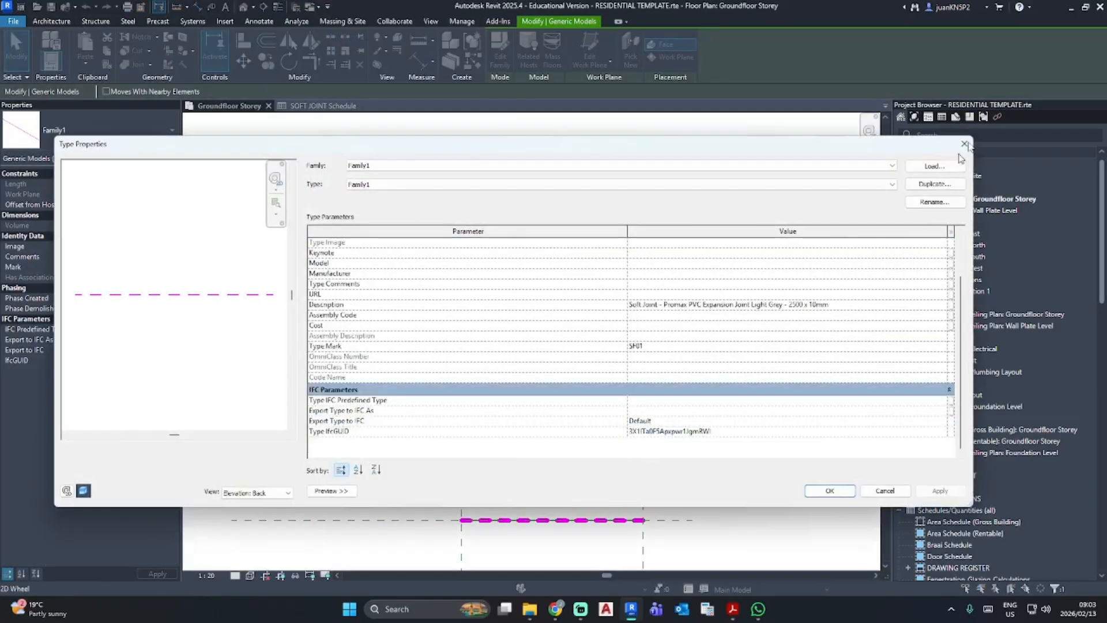
scroll(682, 369, "up", 2)
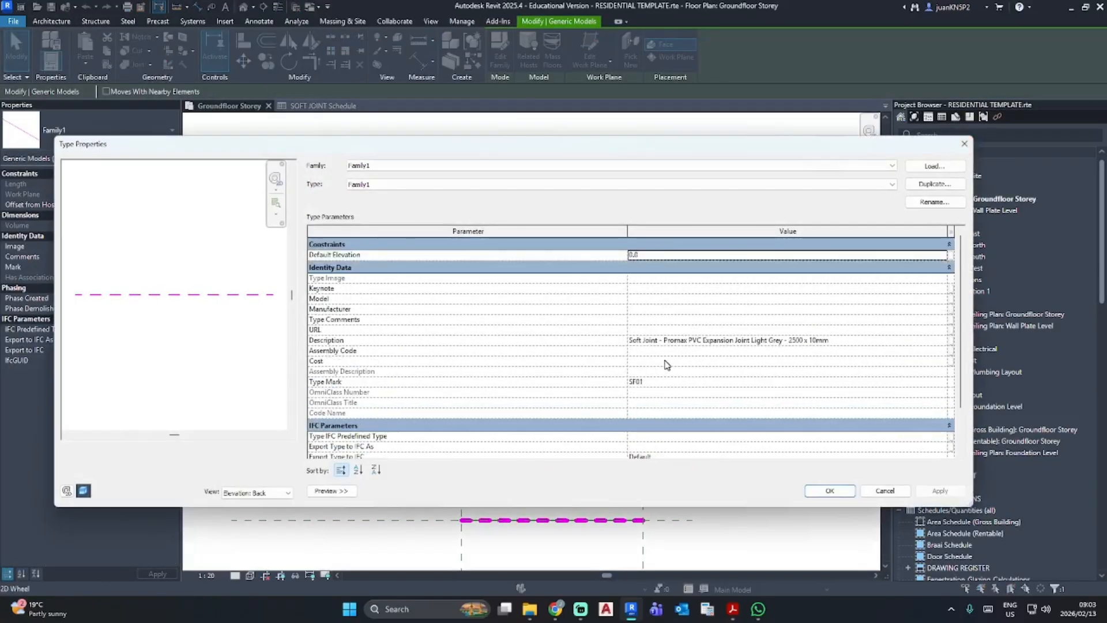
left_click(959, 148)
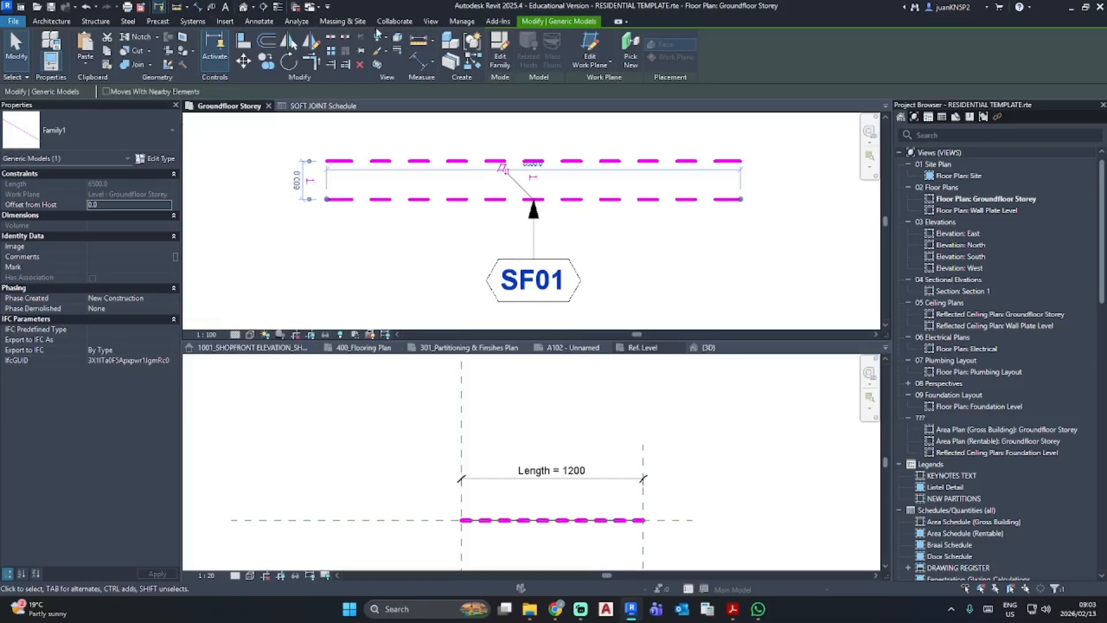
- Delete the shared parameter Length from the test group of the project's shared parameter file
left_click(464, 21)
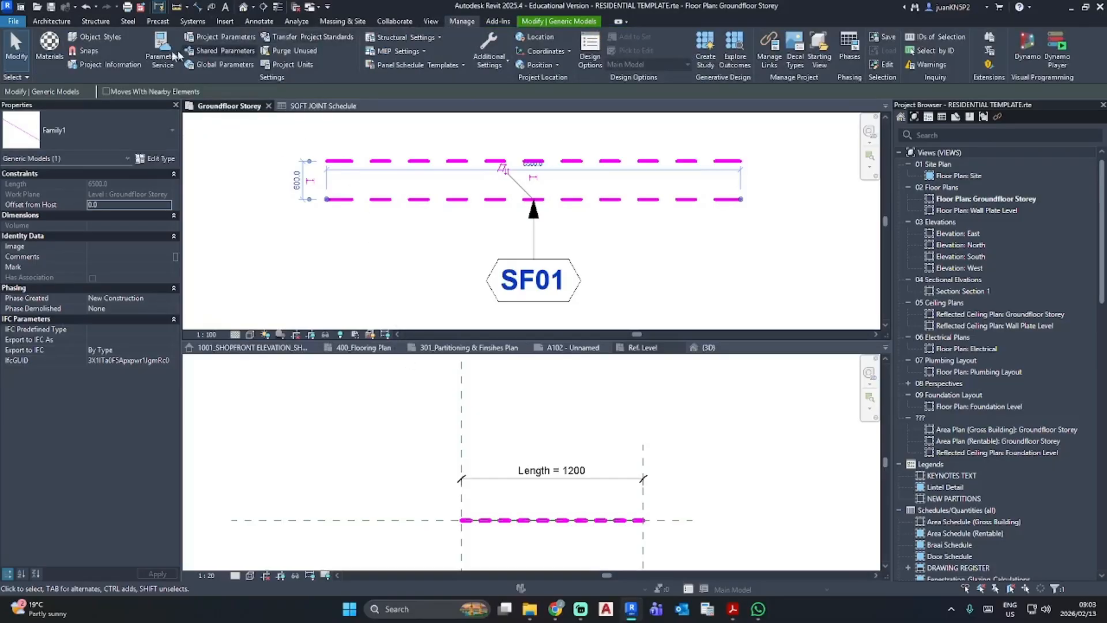
left_click(209, 50)
left_click(461, 266)
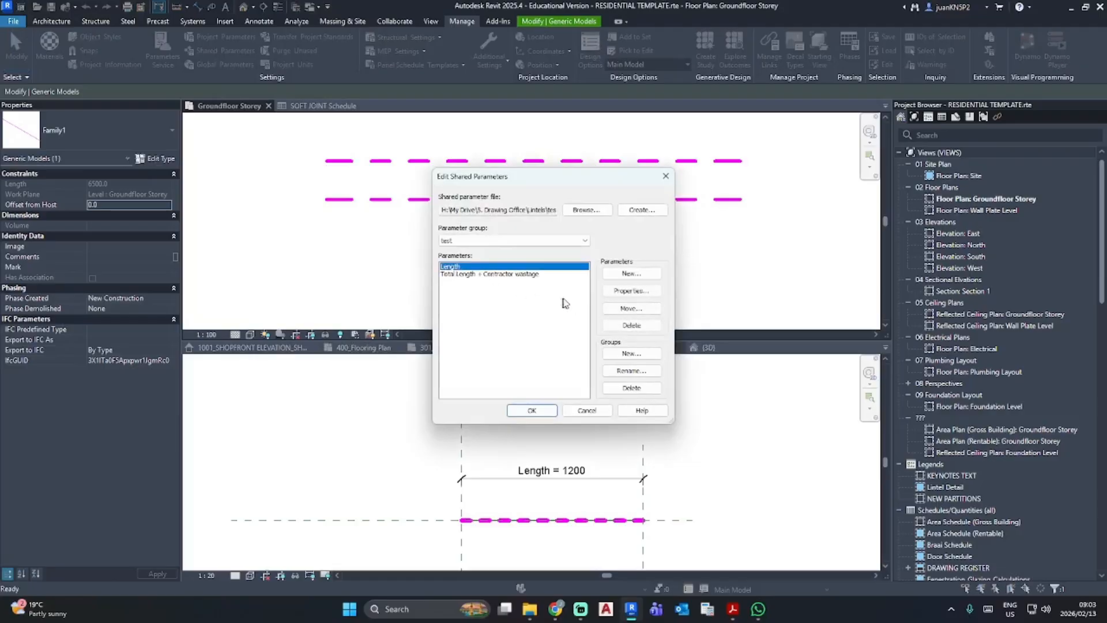
left_click(642, 327)
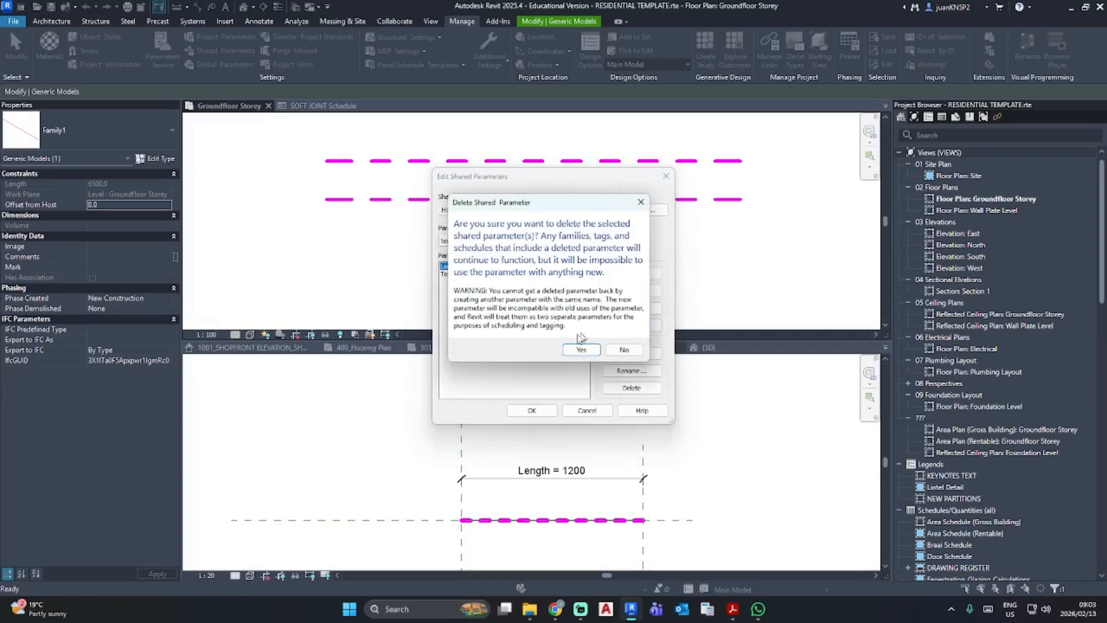
left_click(580, 349)
- Add a shared parameter named Total Length with the Common discipline and Length data type, and accept the shared parameter edits
left_click(635, 277)
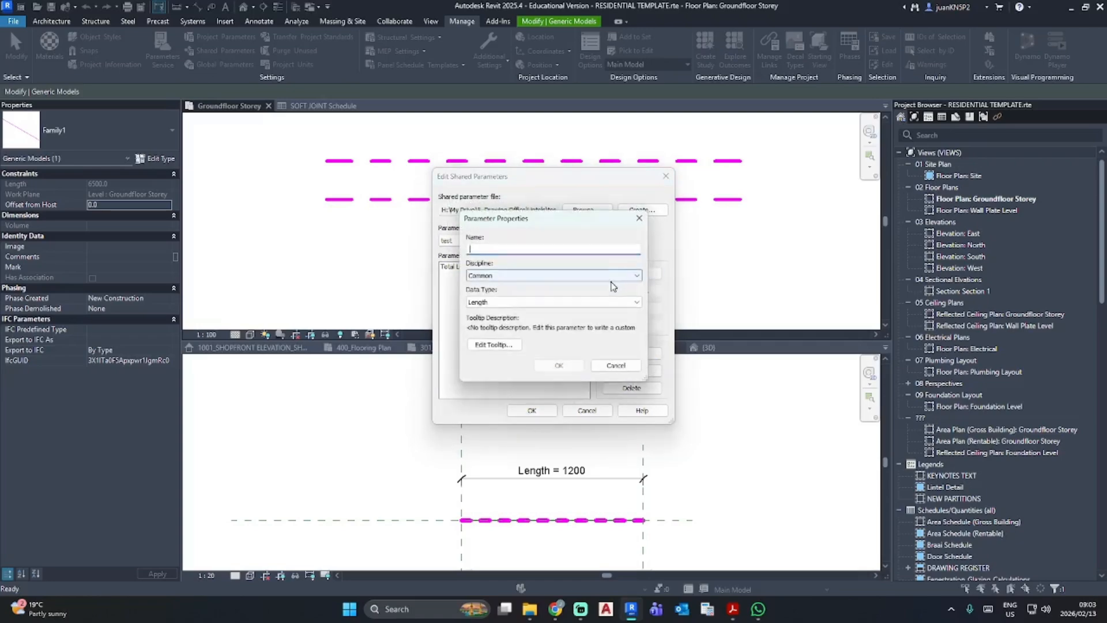
type("Total Length")
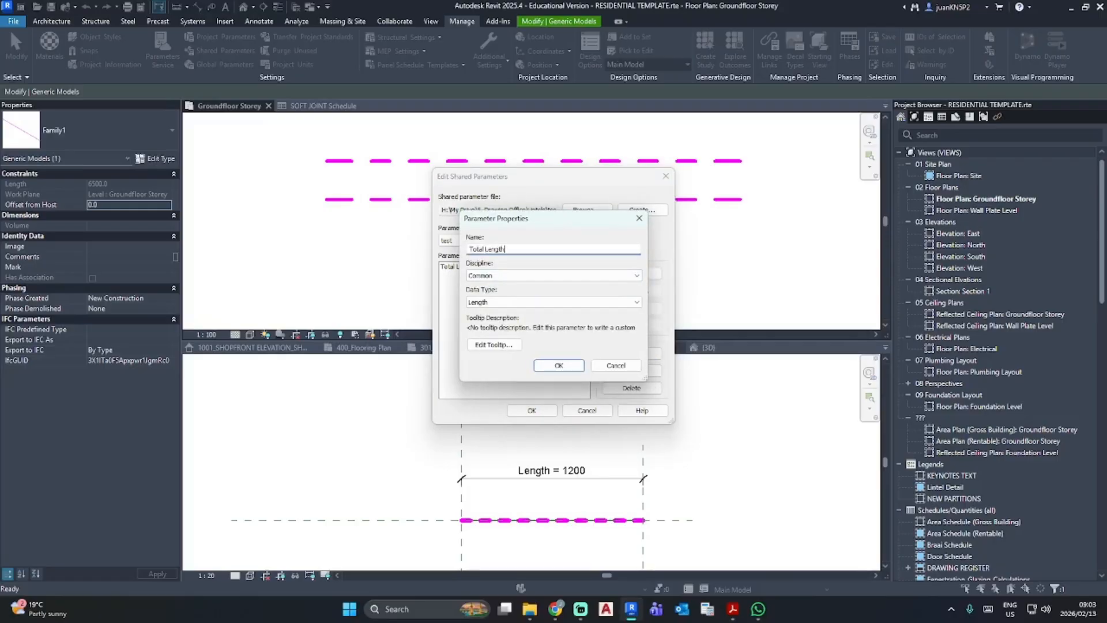
left_click(558, 365)
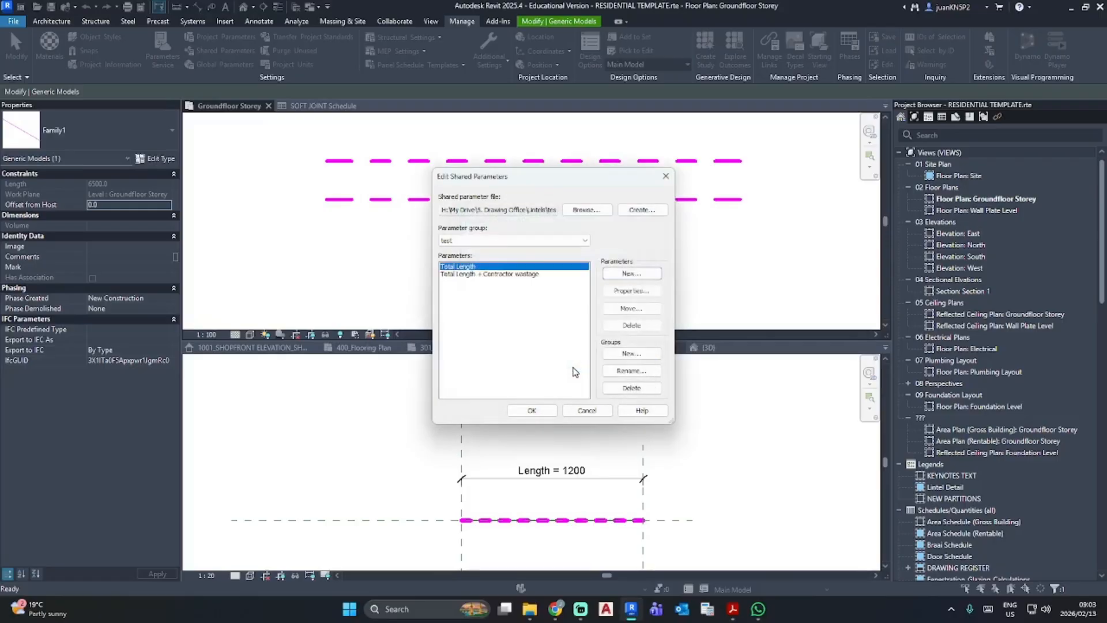
left_click(540, 411)
- Add the shared parameter Total Length to the soft joint family as an instance parameter grouped under Dimensions
left_click(538, 413)
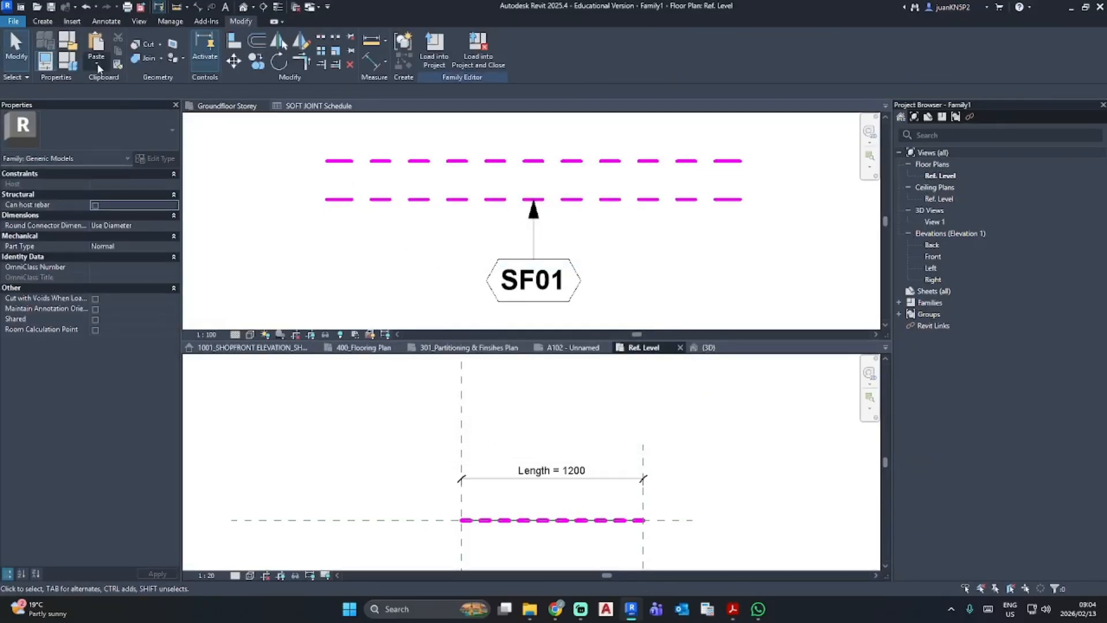
left_click(117, 64)
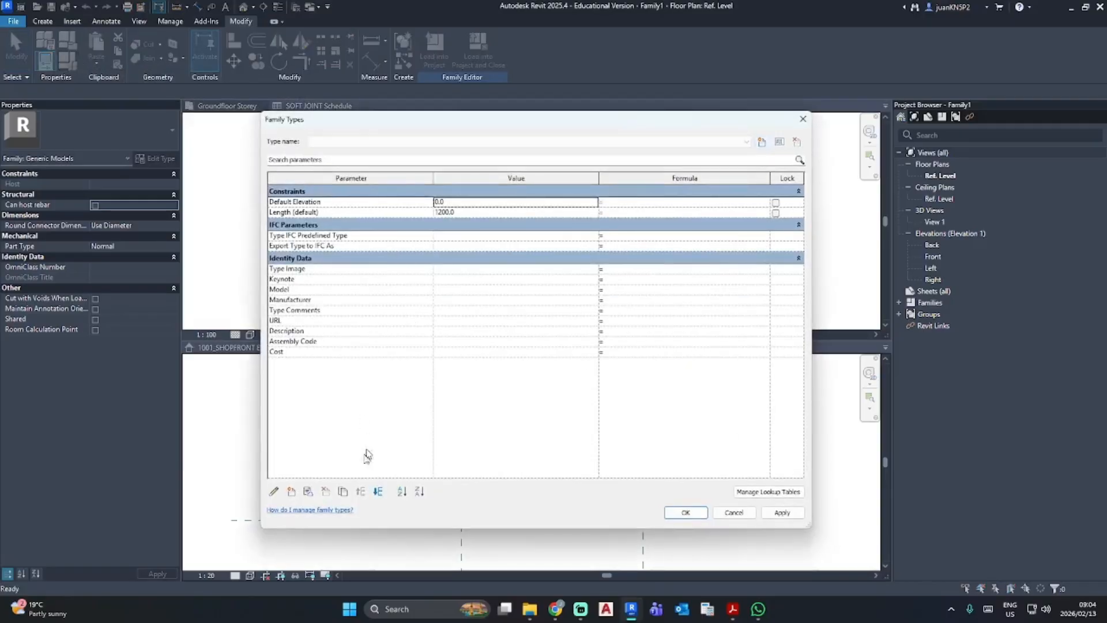
left_click(291, 491)
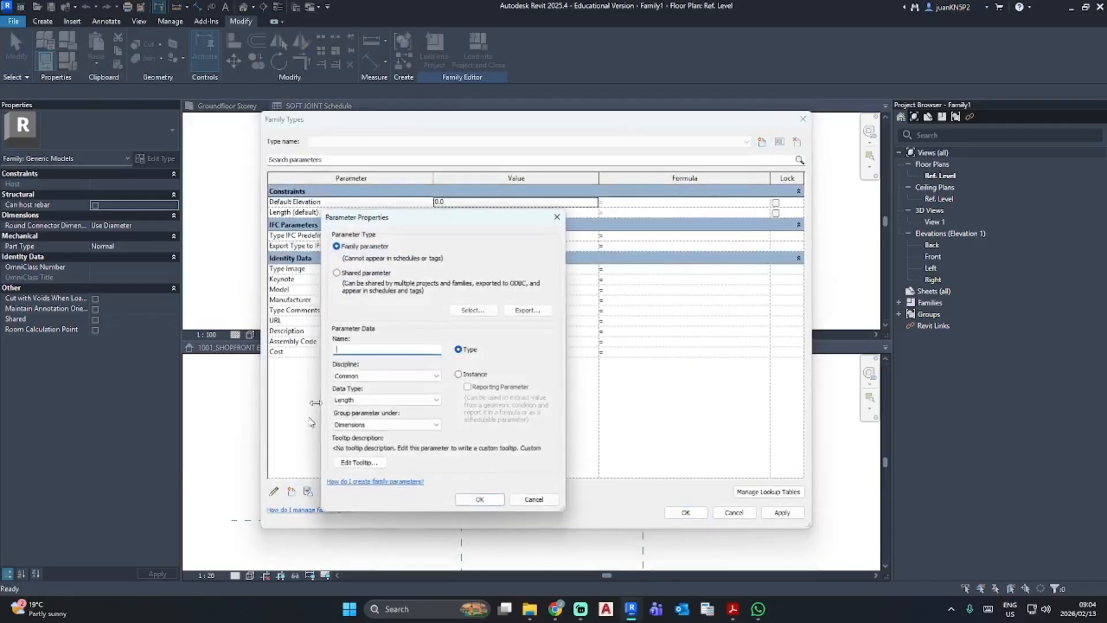
left_click(336, 271)
left_click(460, 375)
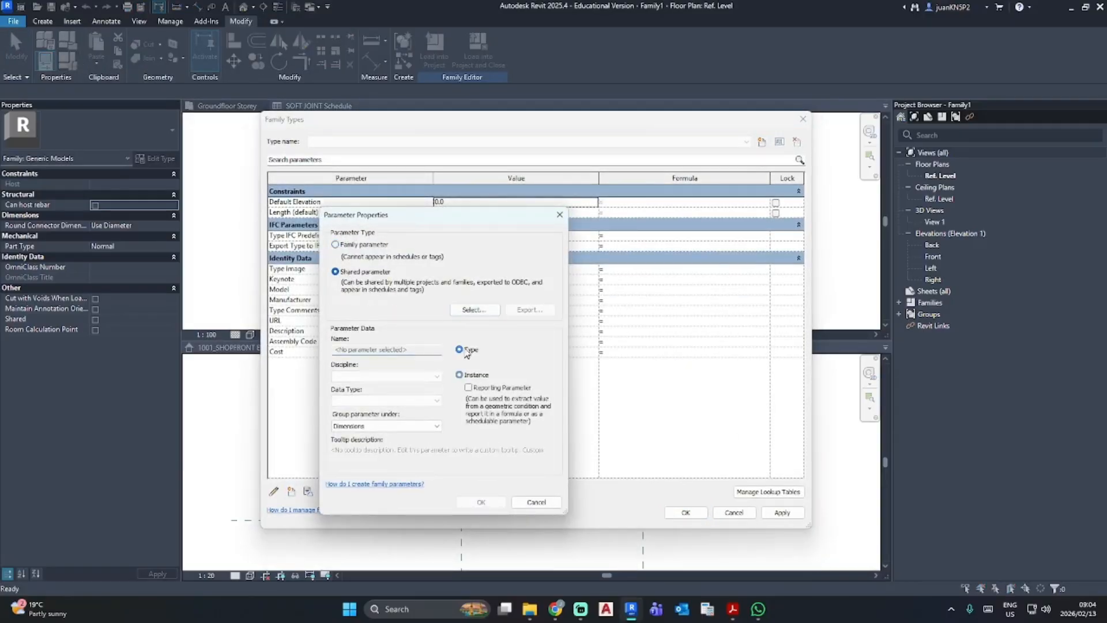
left_click(476, 311)
left_click(411, 464)
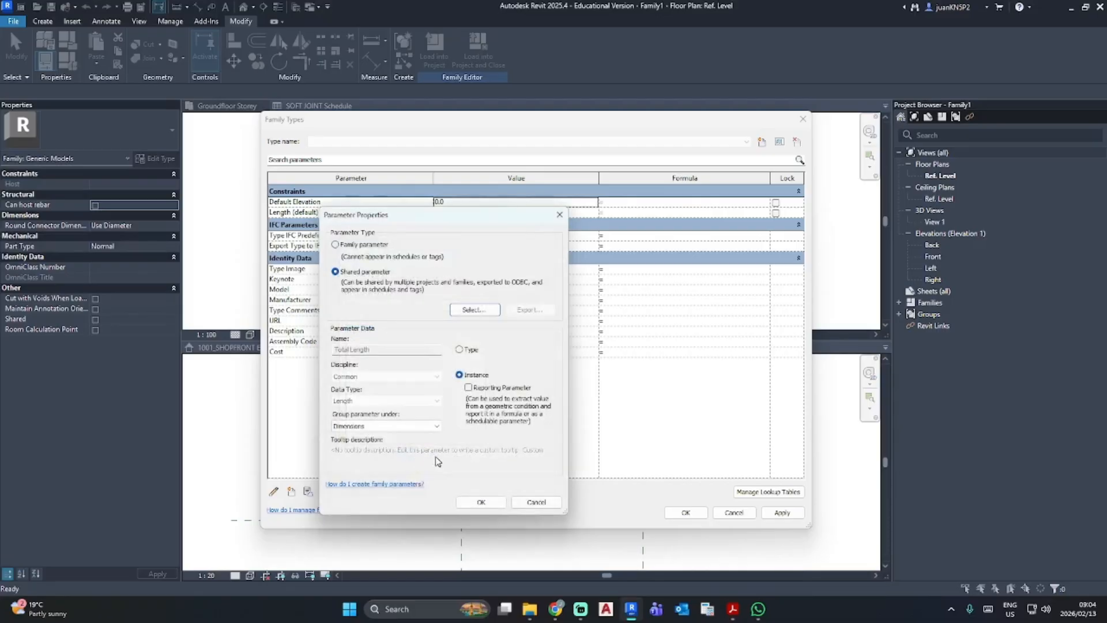
left_click(487, 502)
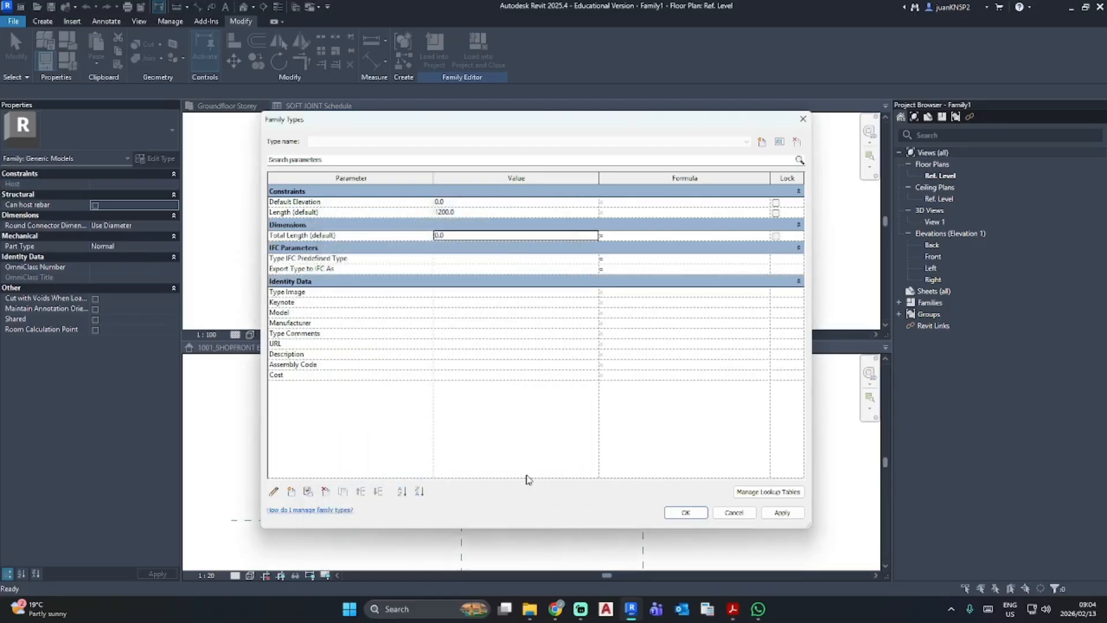
- Add the shared parameter "Total Length + Contractor wastage" to the family as an instance parameter grouped under Dimensions
left_click(292, 492)
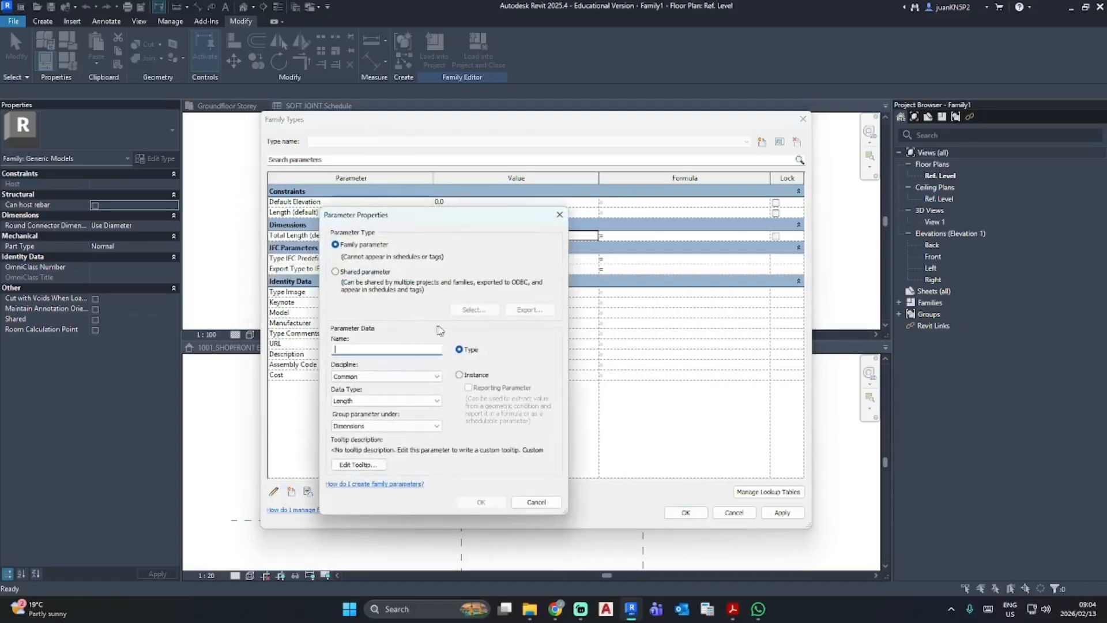
left_click(335, 272)
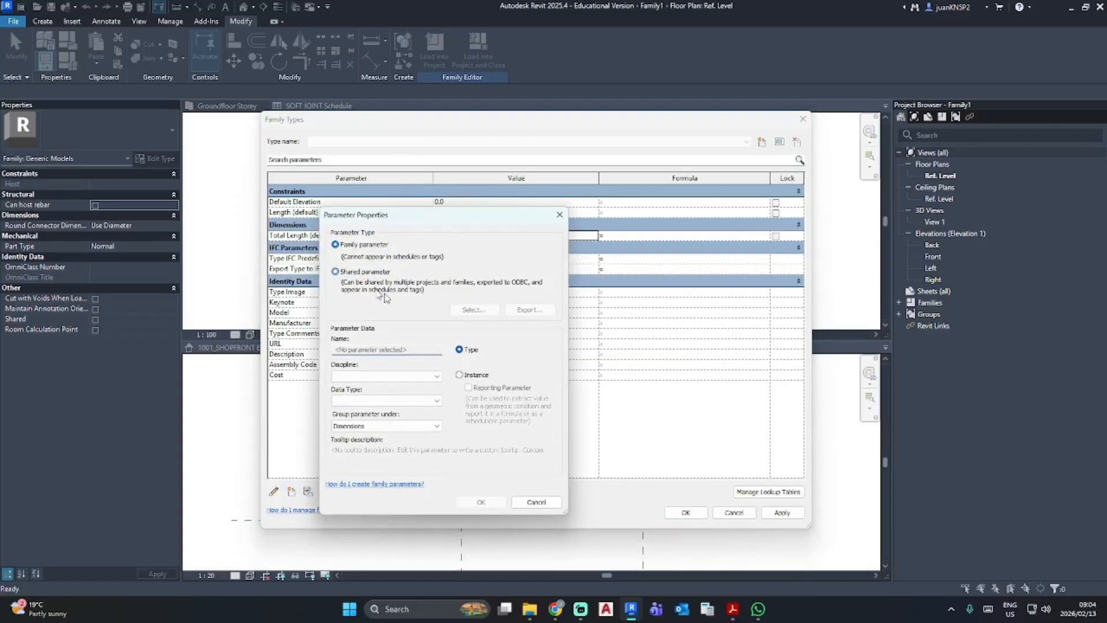
left_click(459, 375)
left_click(470, 311)
left_click(395, 336)
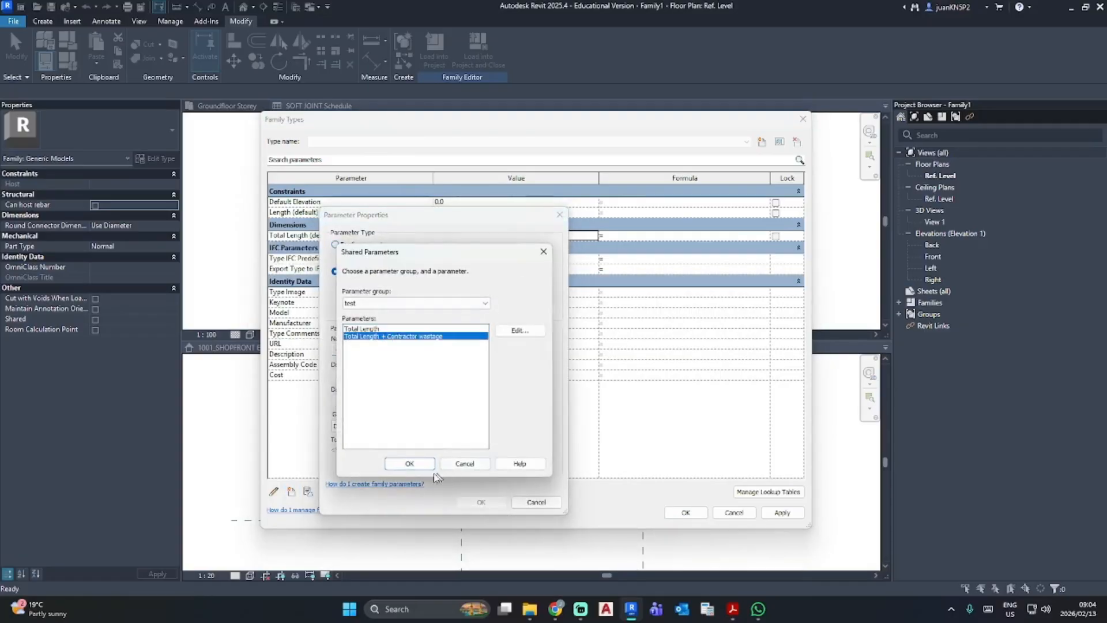
left_click(421, 464)
left_click(480, 501)
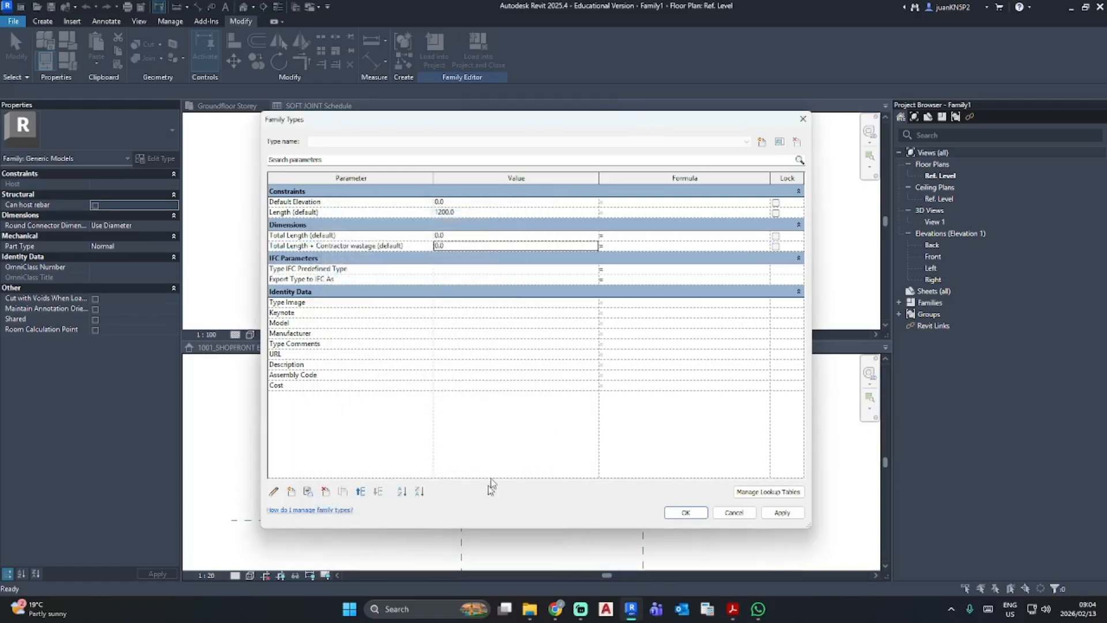
- Set the formula of the Total Length parameter to Length
left_click(625, 238)
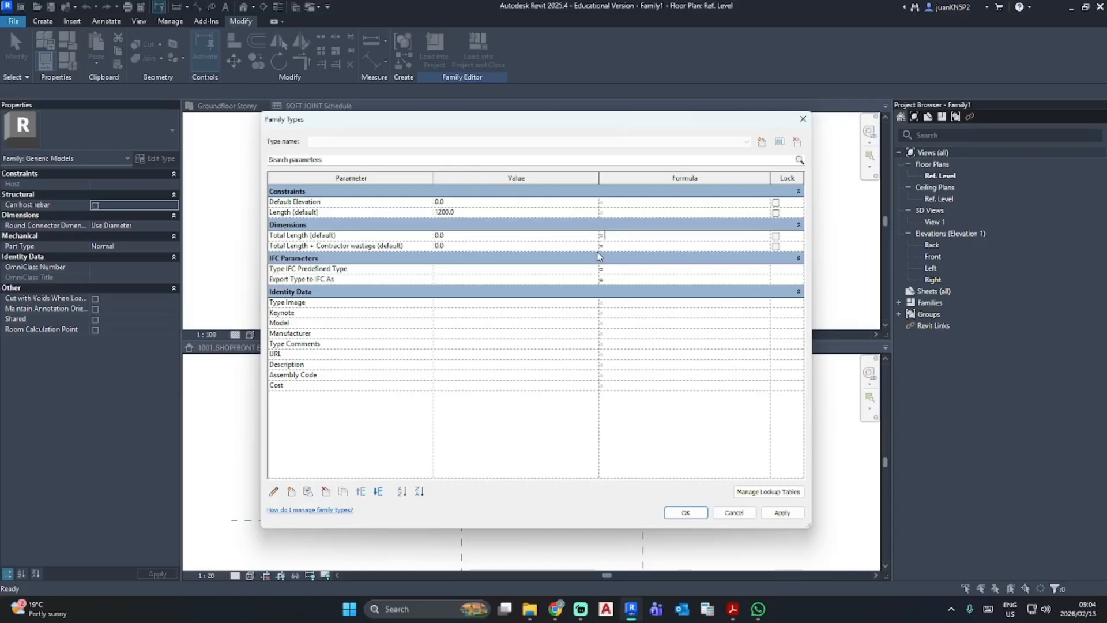
type("Lent")
key("Return")
key("Return")
type("gt")
key("Tab")
- Set the formula of "Total Length + Contractor wastage" to Length * 1.15, reusing the Length reference from the Total Length formula
double_click(618, 236)
key("ctrl+c")
left_click(625, 248)
key("ctrl+v")
left_click(634, 429)
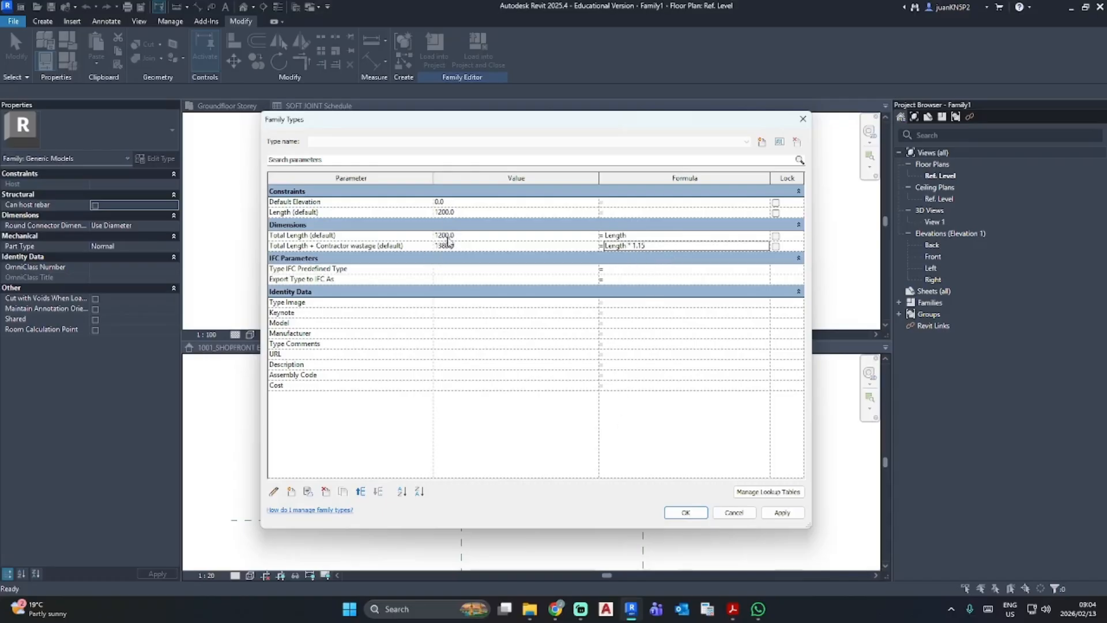
- Apply the family's parameter formulas and load the updated family into RESIDENTIAL TEMPLATE.rte
left_click(782, 512)
left_click(686, 513)
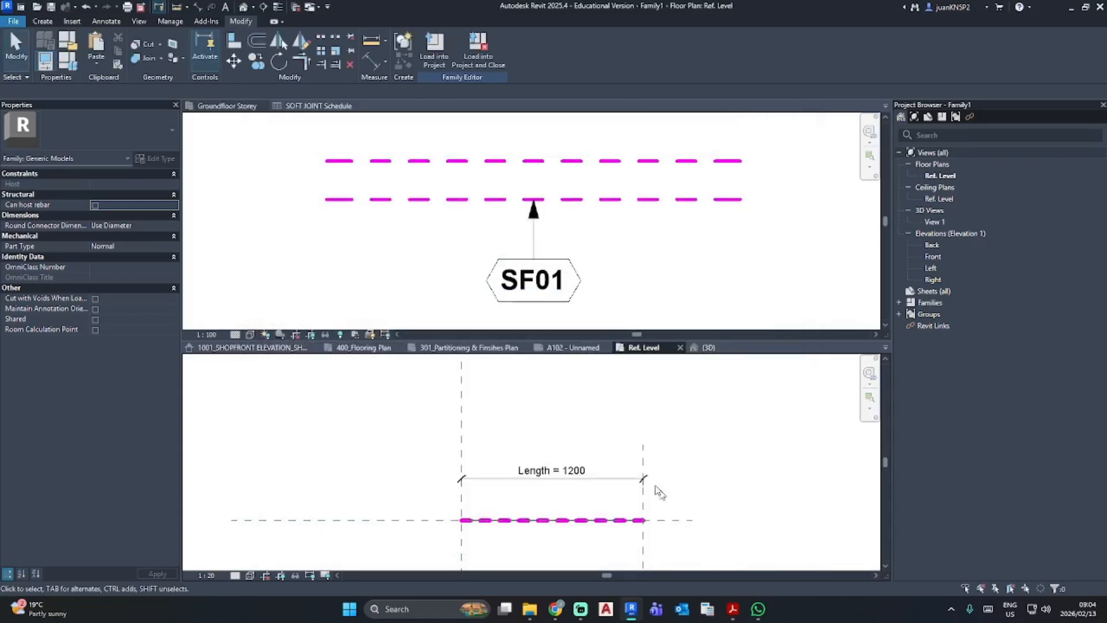
left_click(434, 51)
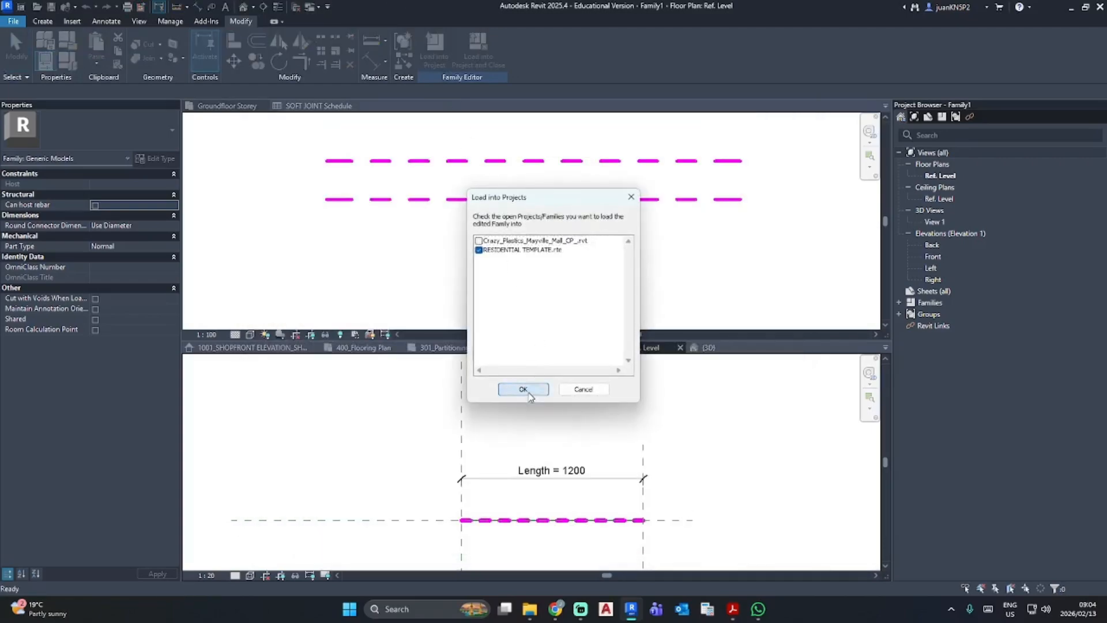
left_click(522, 388)
left_click(522, 297)
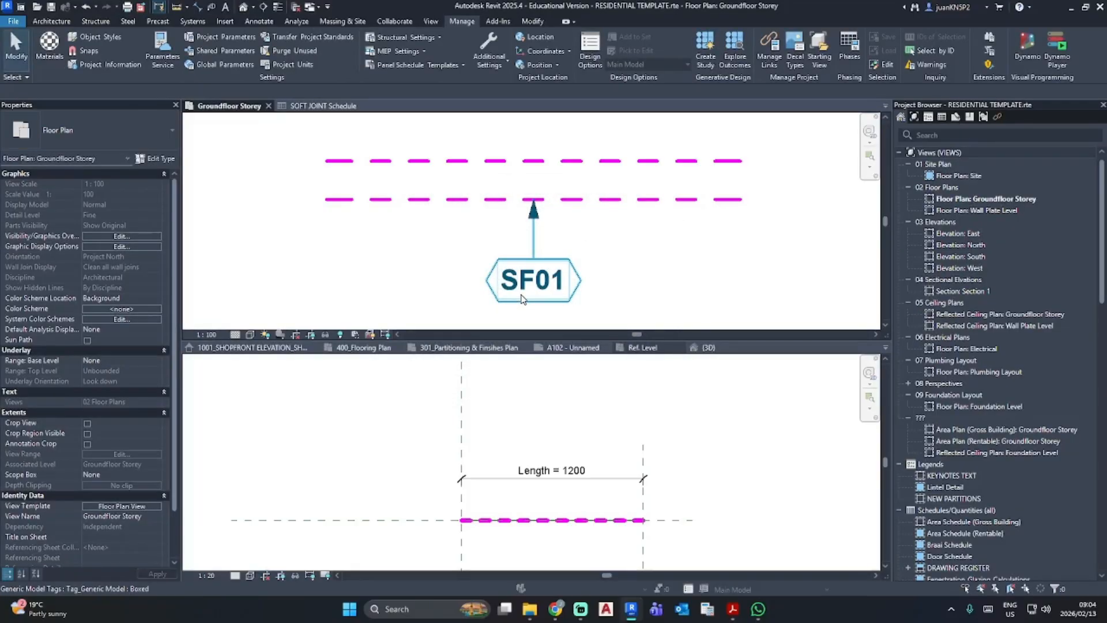
mouse_move(617, 233)
middle_mouse_down()
mouse_move(632, 254)
mouse_move(616, 242)
middle_mouse_up()
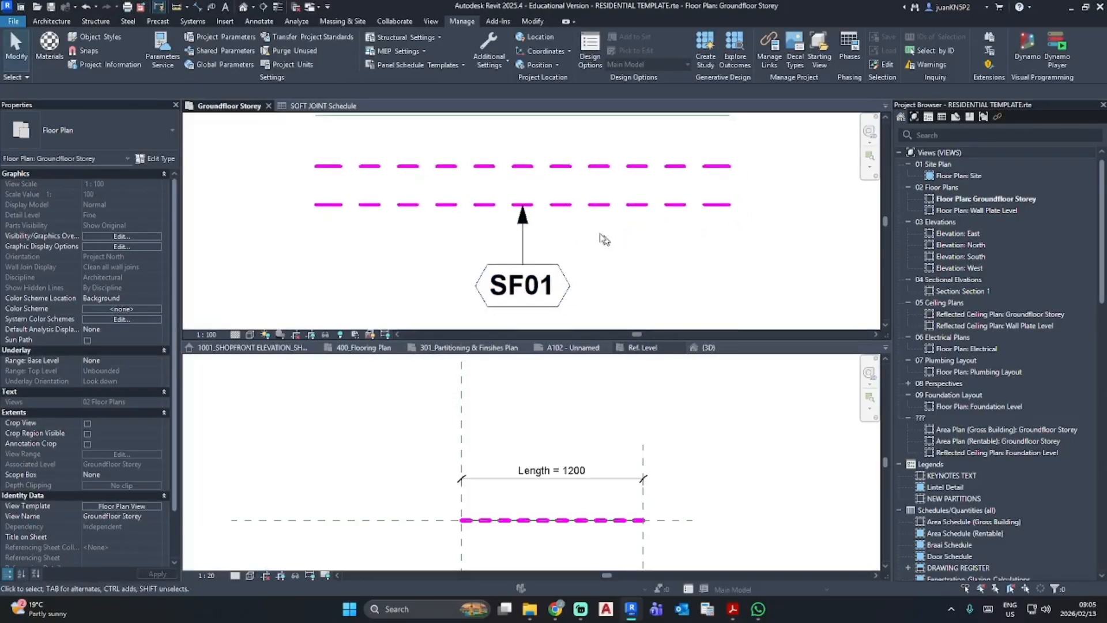
- Add the Total Length and "Total Length + Contractor wastage" fields to the SOFT JOINT Schedule after Description
left_click(323, 105)
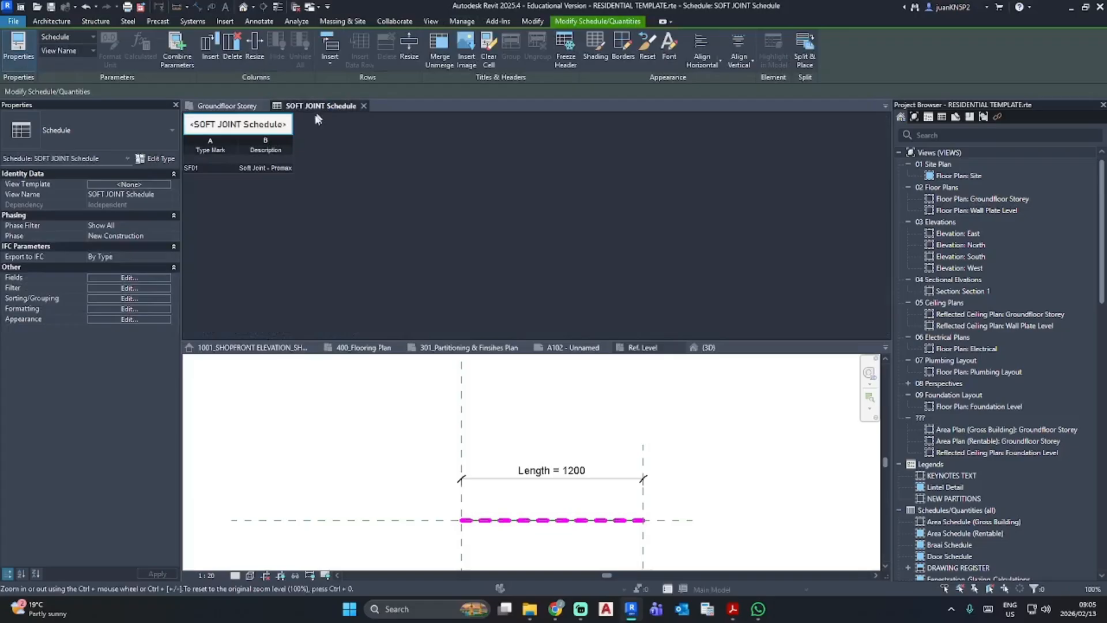
left_click(147, 279)
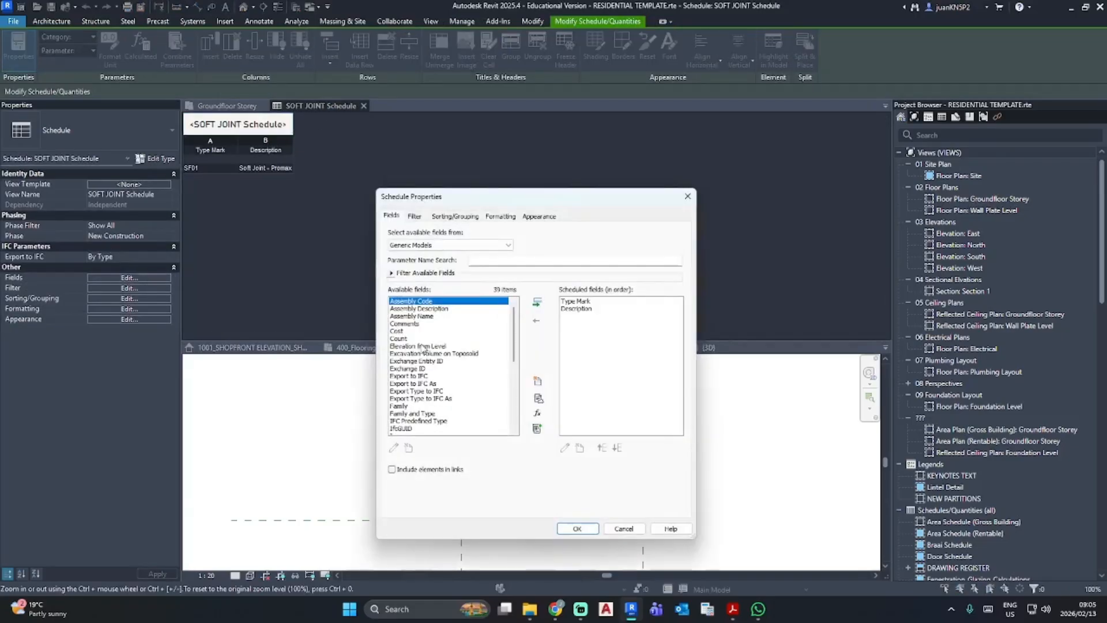
scroll(416, 346, "down", 3)
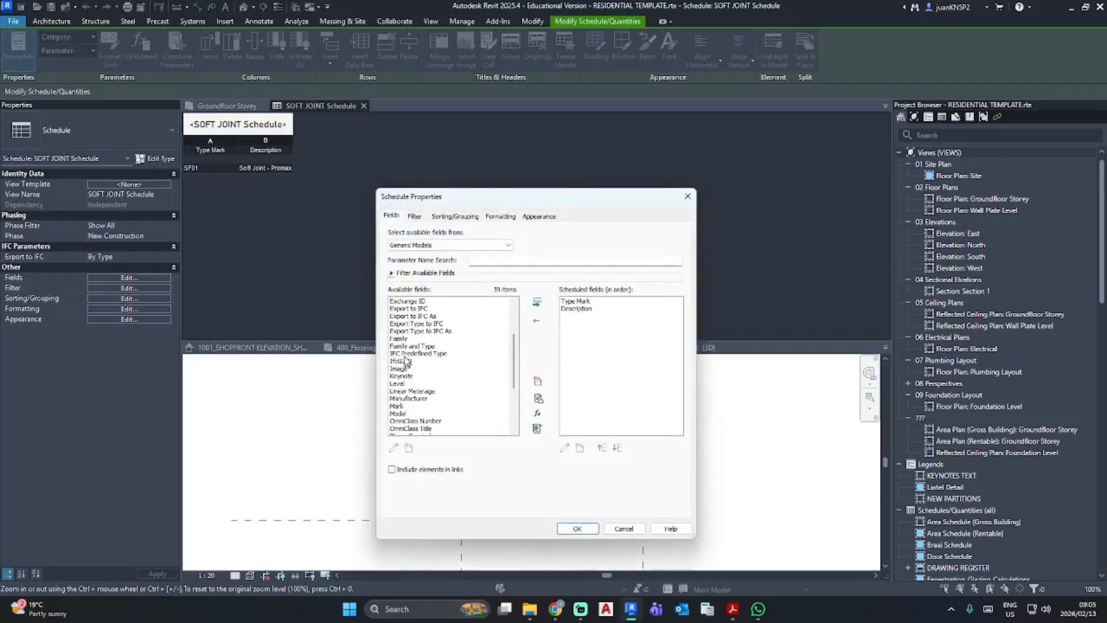
scroll(405, 359, "down", 4)
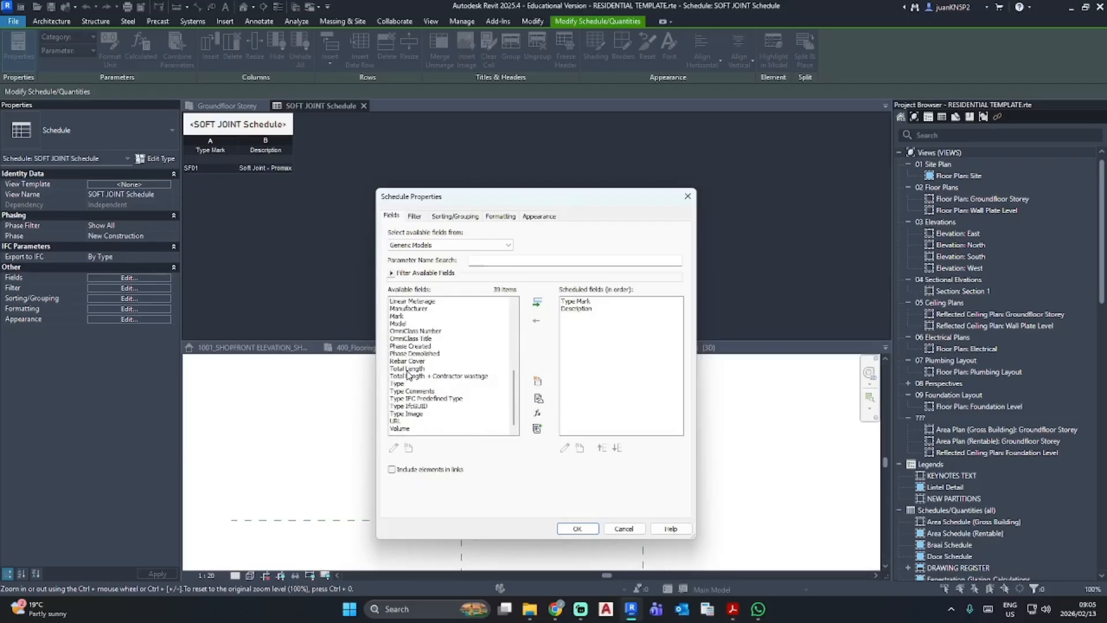
left_click(407, 369)
left_click(538, 304)
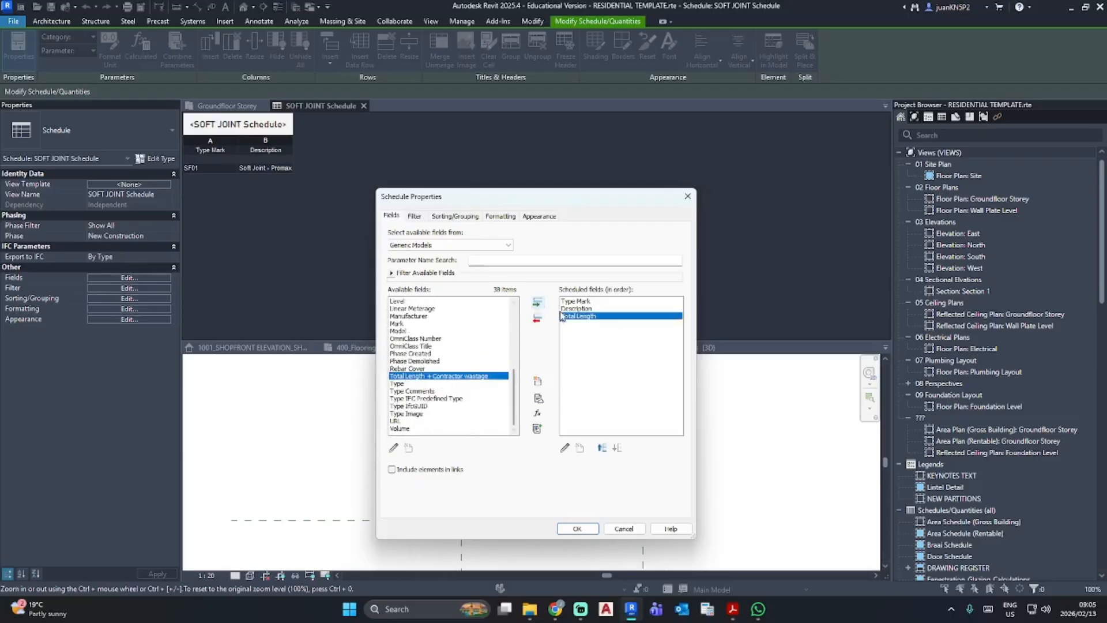
left_click(537, 303)
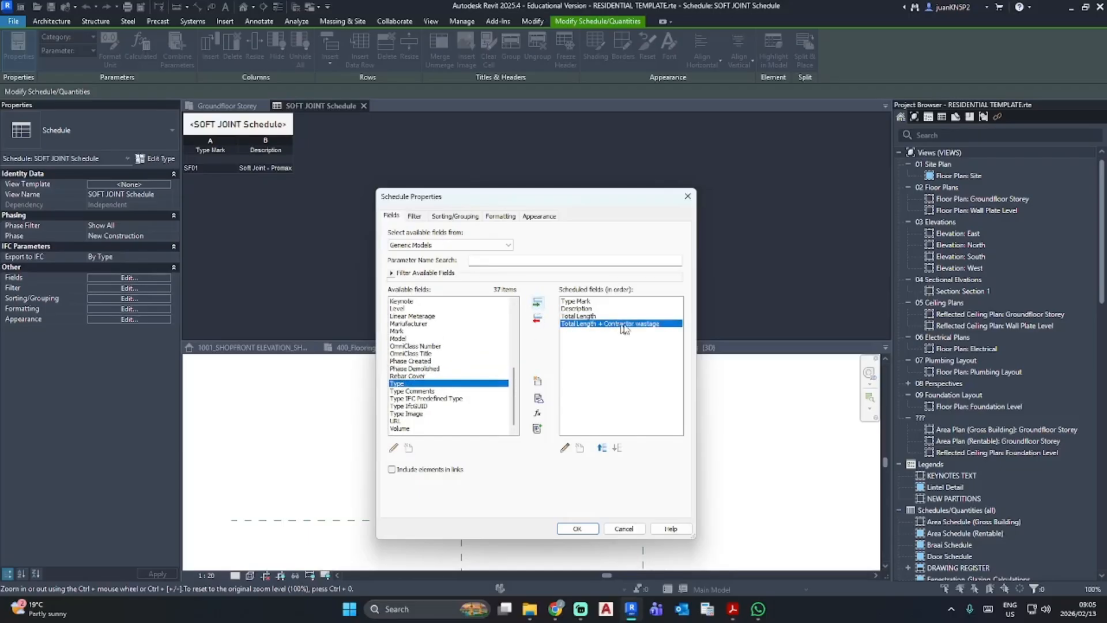
left_click(577, 528)
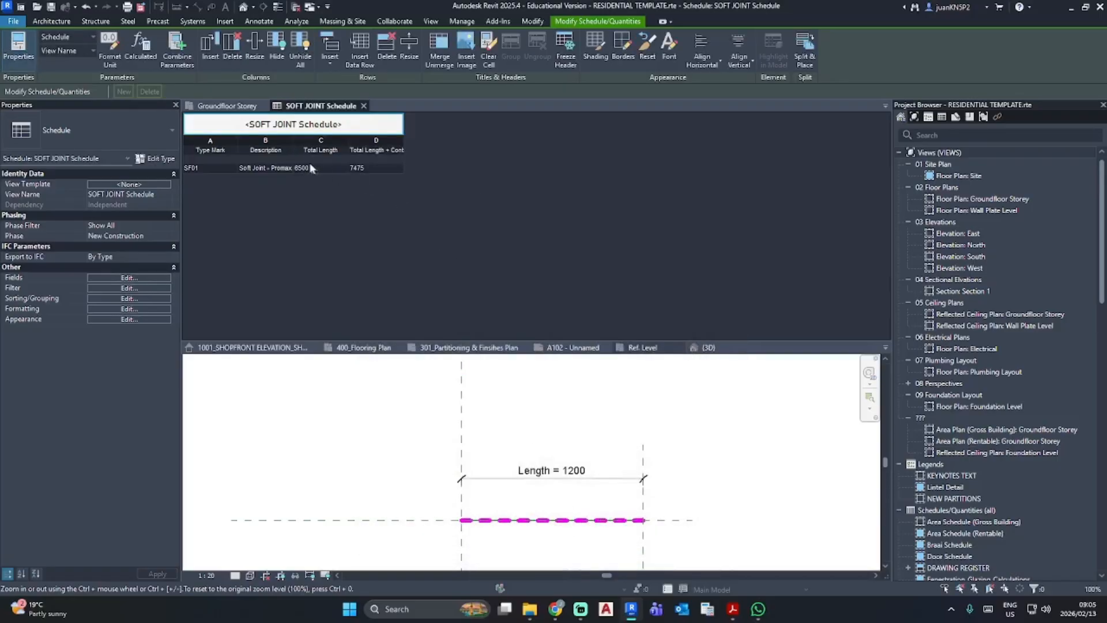
left_click(305, 179)
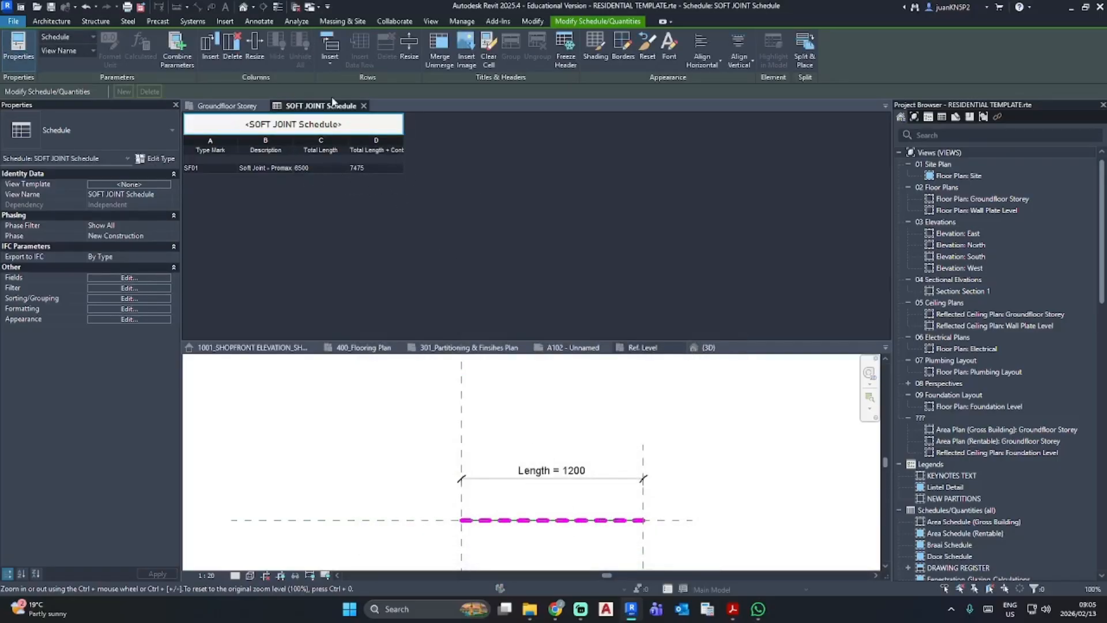
- Arrange the SOFT JOINT Schedule view below the floor plan and stretch the tagged soft joint's free end to about 13900 mm long
left_click_drag(326, 106, 649, 346)
left_click(668, 207)
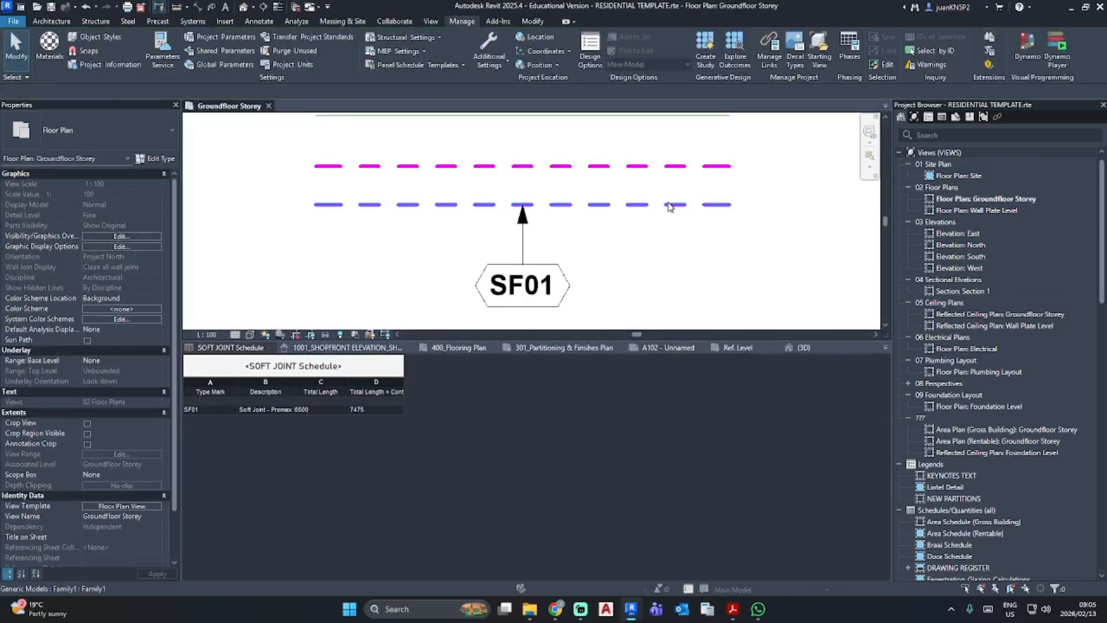
left_click(669, 206)
scroll(521, 273, "down", 2)
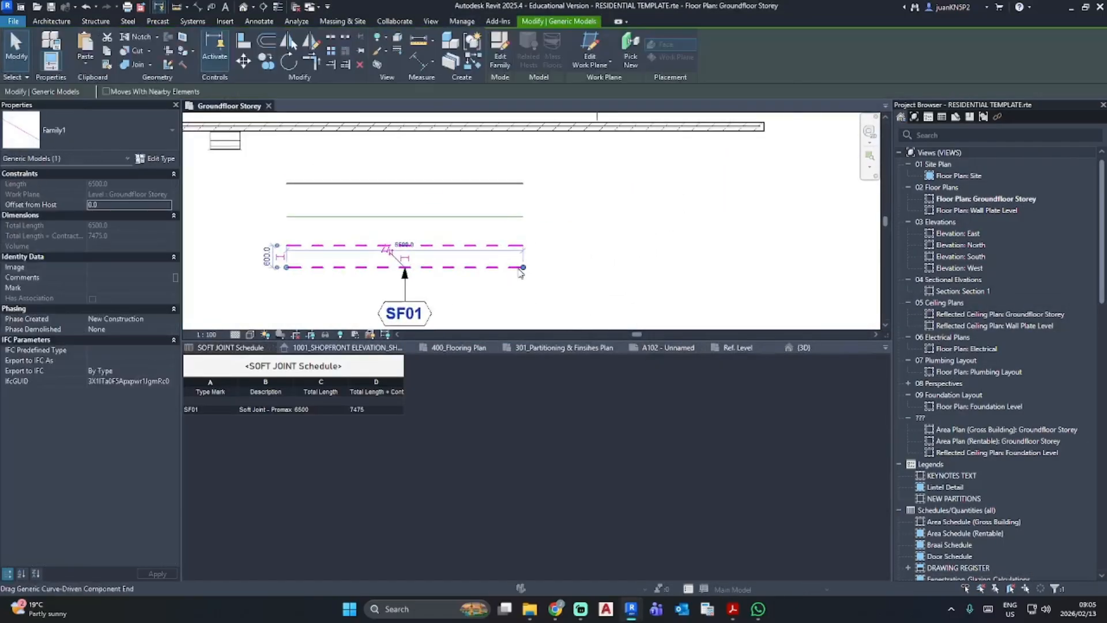
left_click_drag(524, 267, 793, 269)
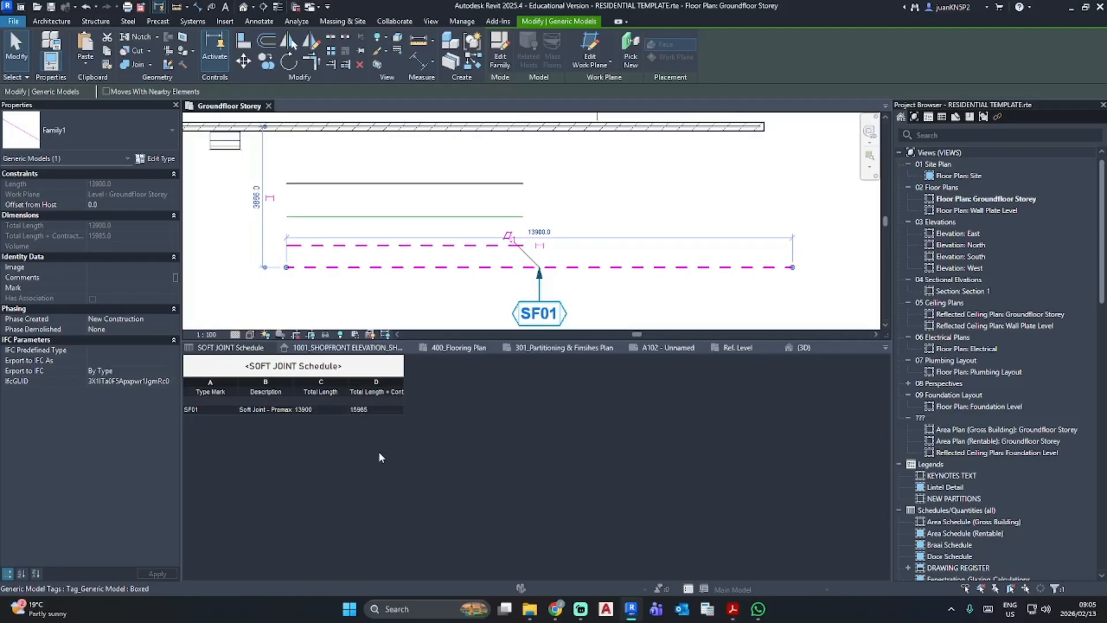
- Copy the lengthened soft joint straight up, between the short dashed joint and the green line
key("c")
key("o")
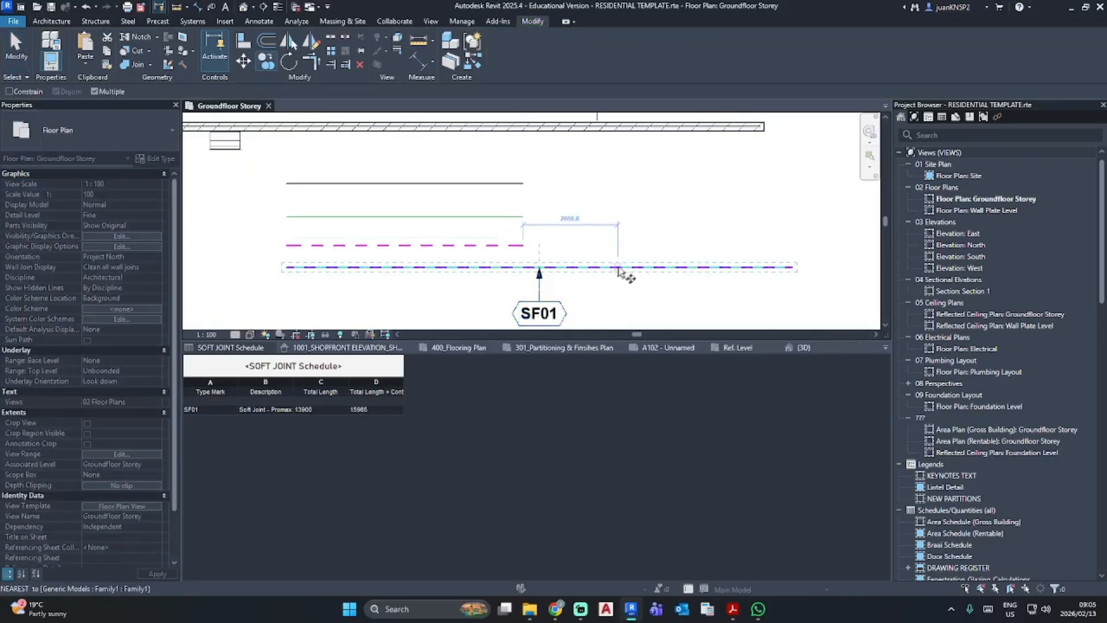
left_click(617, 267)
left_click(618, 231)
key("Escape")
key("Escape")
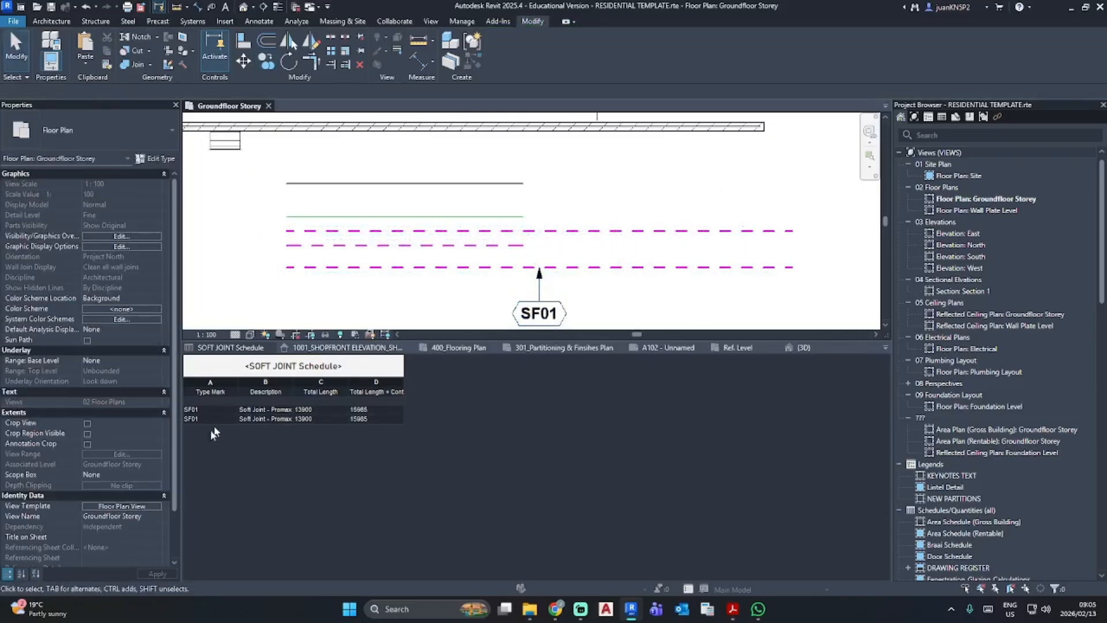
- Enable grand totals with title, count, and totals in the SOFT JOINT Schedule
left_click(256, 445)
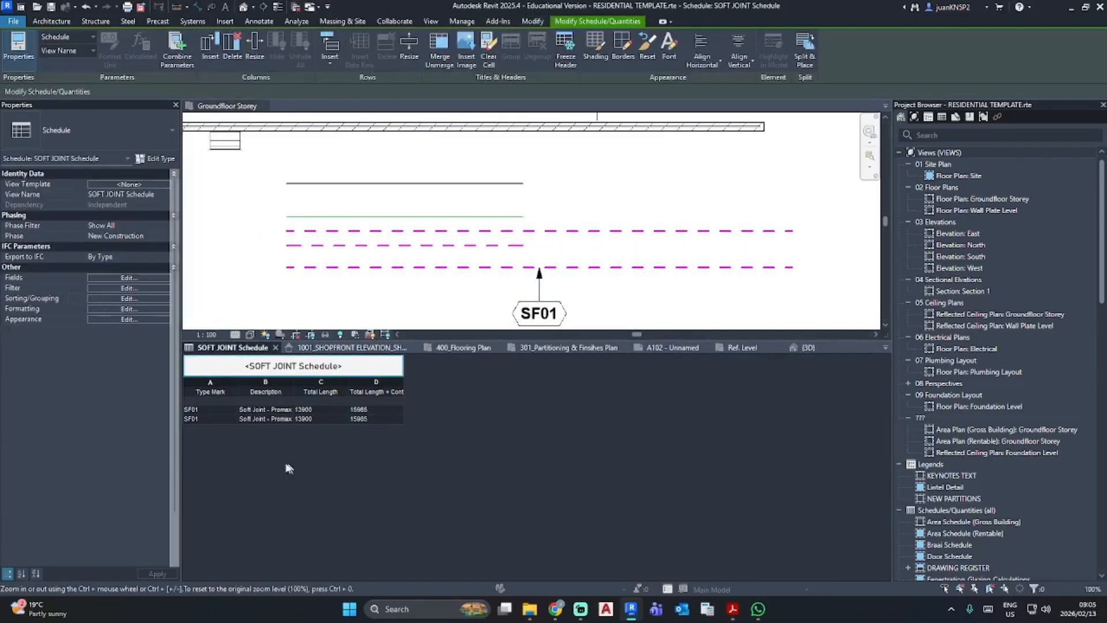
left_click(150, 289)
left_click(455, 216)
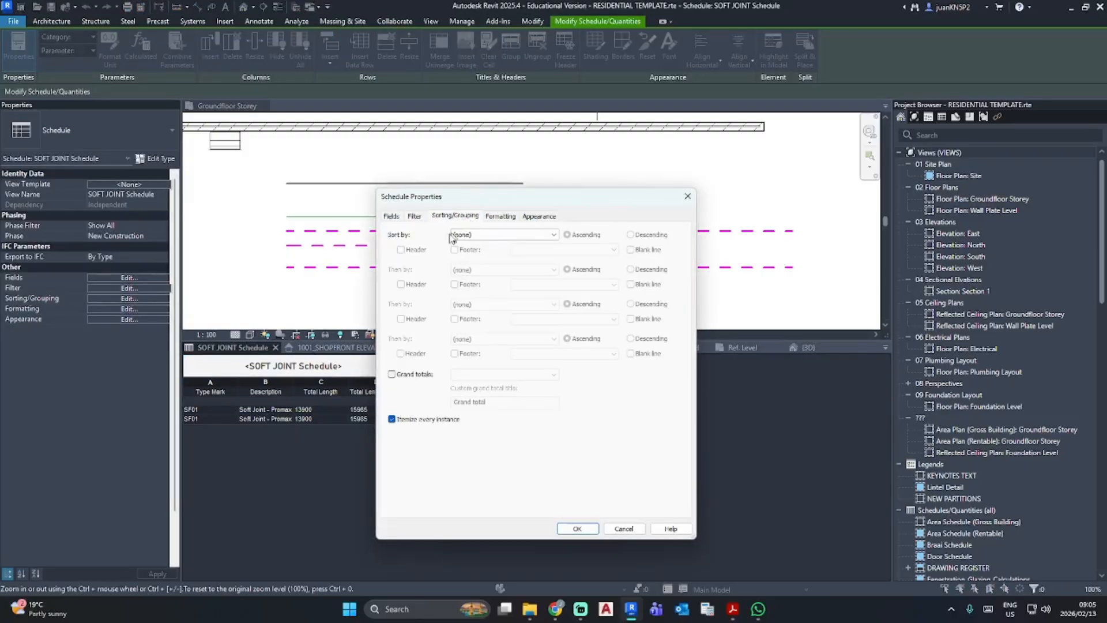
left_click(392, 375)
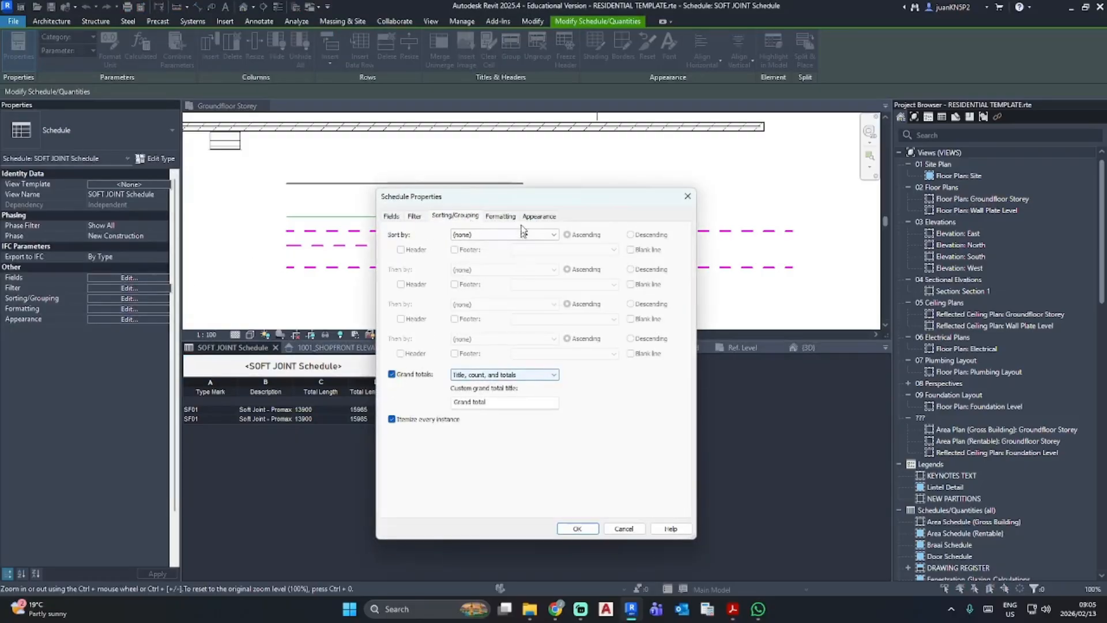
- Set the "Total Length + Contractor wastage" field of the schedule to calculate totals
left_click(497, 217)
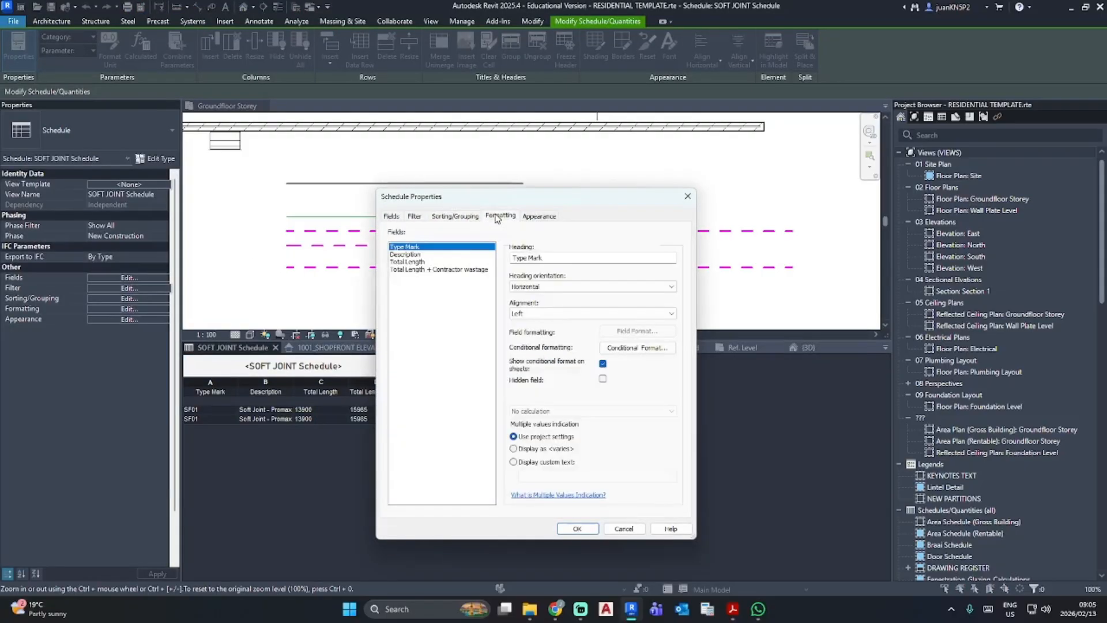
left_click(412, 270)
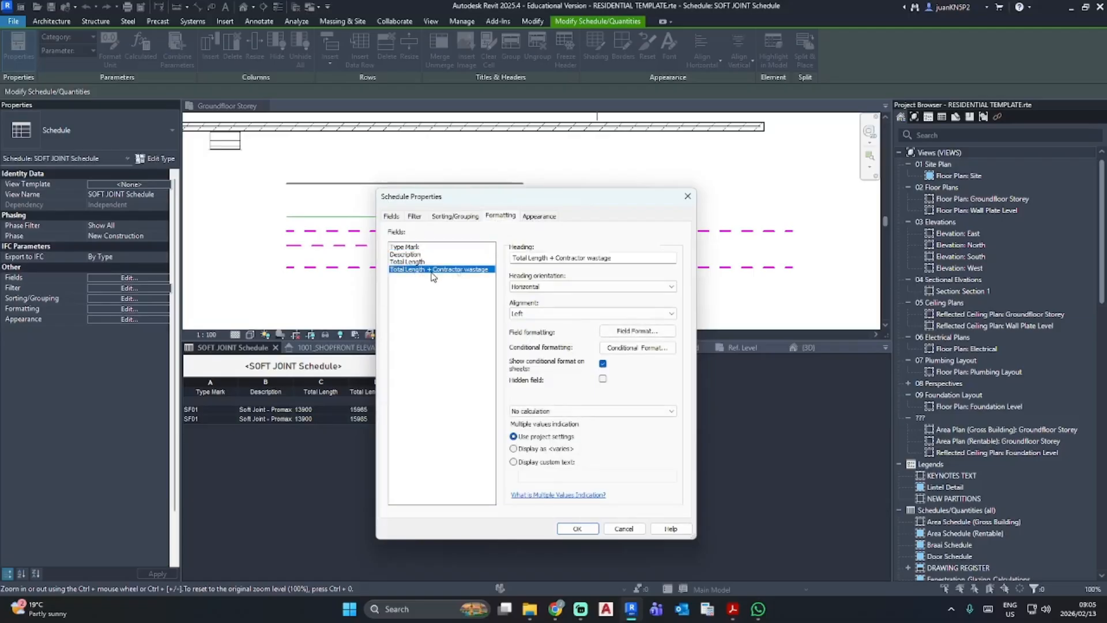
left_click(567, 411)
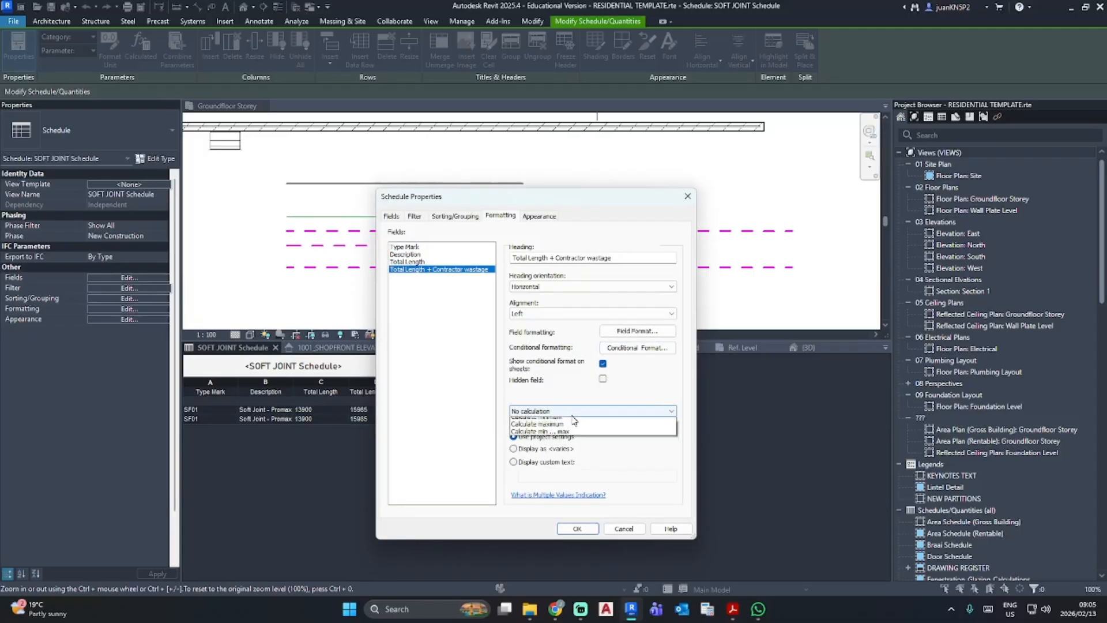
left_click(563, 432)
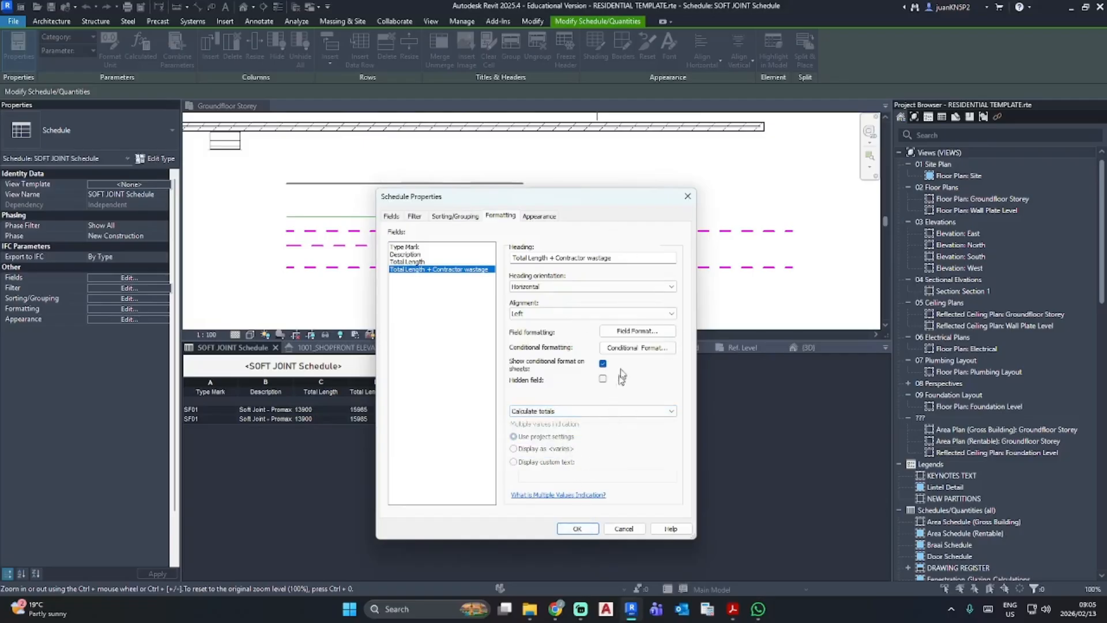
- Override the project unit settings for the "Total Length + Contractor wastage" field, using mm as its unit symbol
left_click(633, 348)
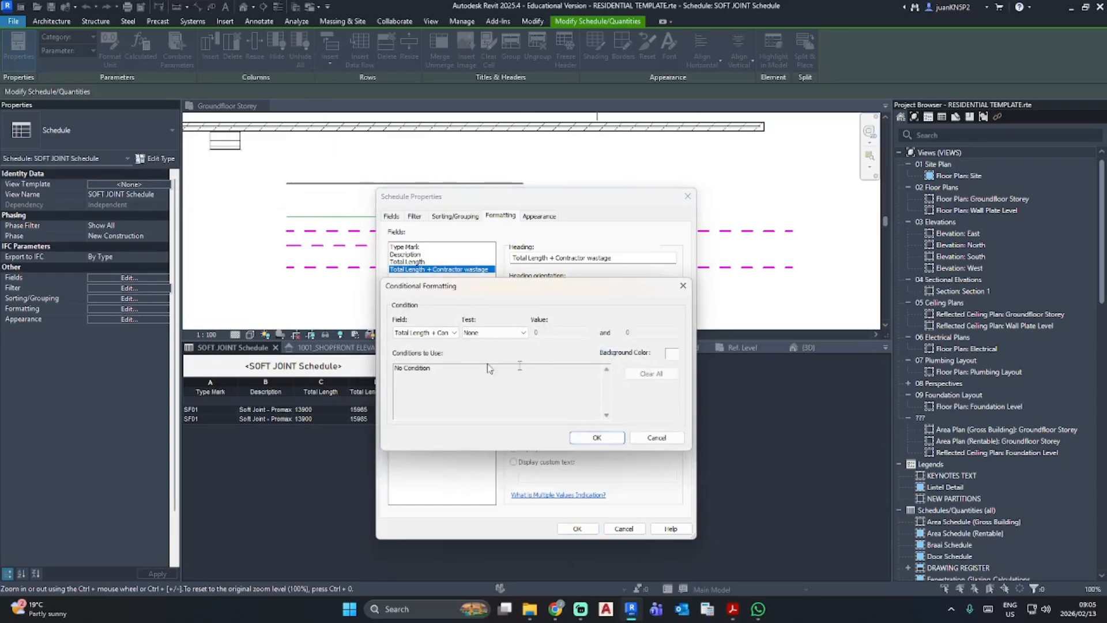
key("Escape")
left_click(663, 332)
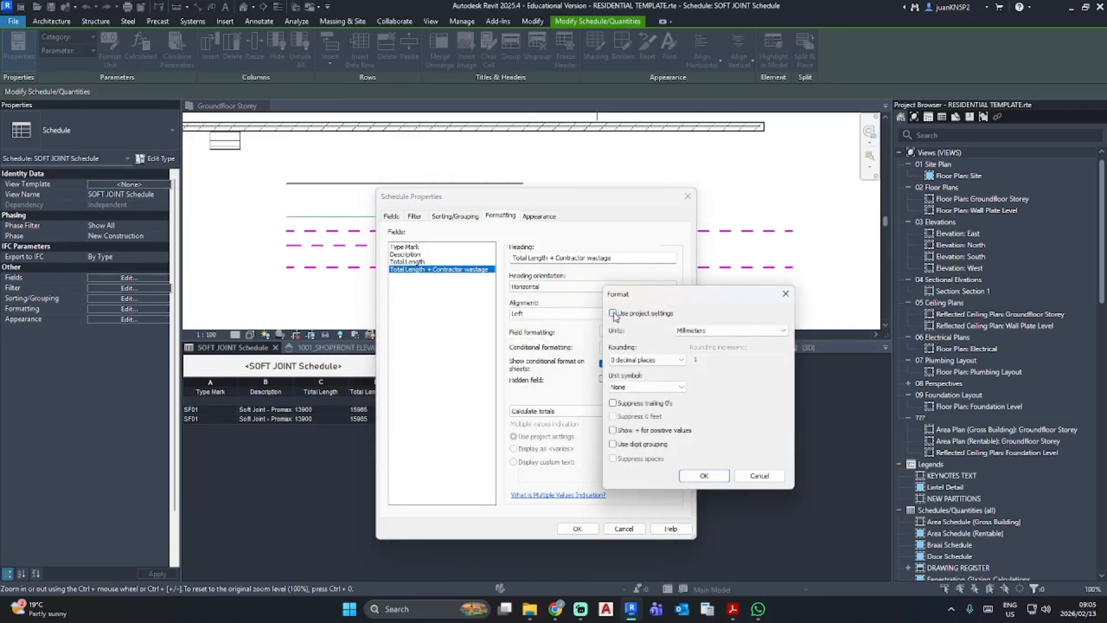
left_click(646, 387)
left_click(634, 403)
left_click(697, 473)
left_click(567, 529)
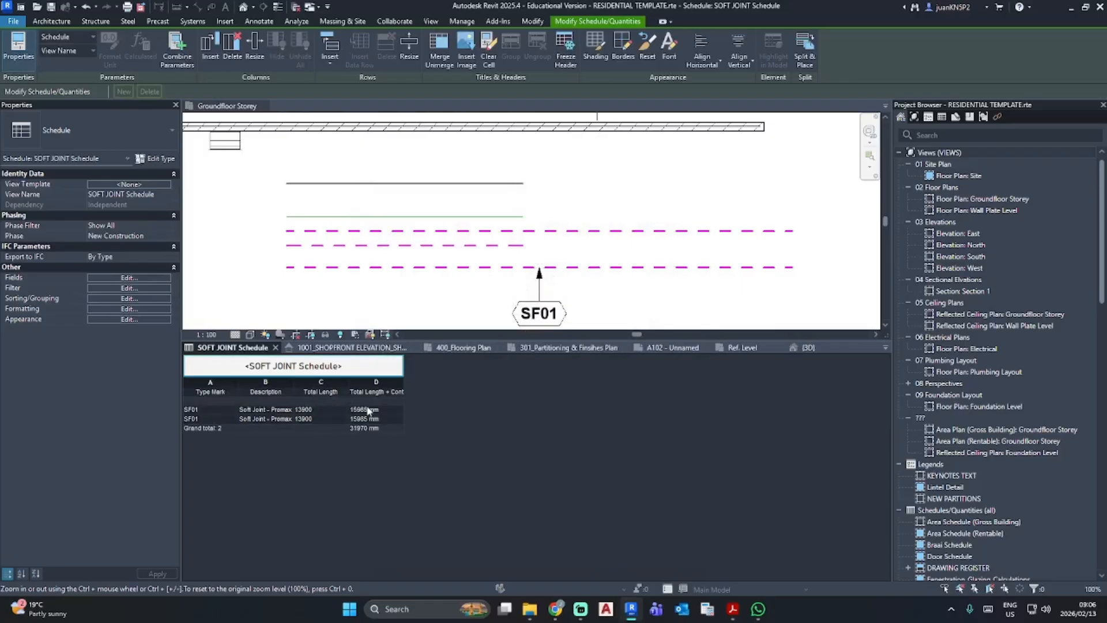
- Open sheet A102 - Unnamed and place the SOFT JOINT Schedule in the empty area beside the general notes
scroll(948, 366, "down", 10)
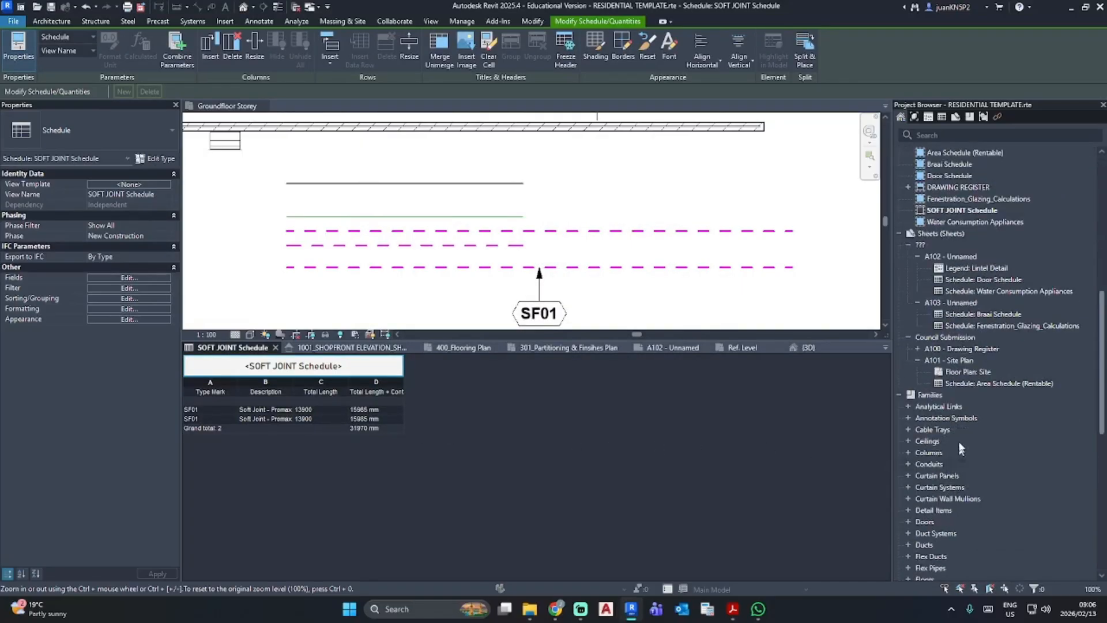
double_click(952, 256)
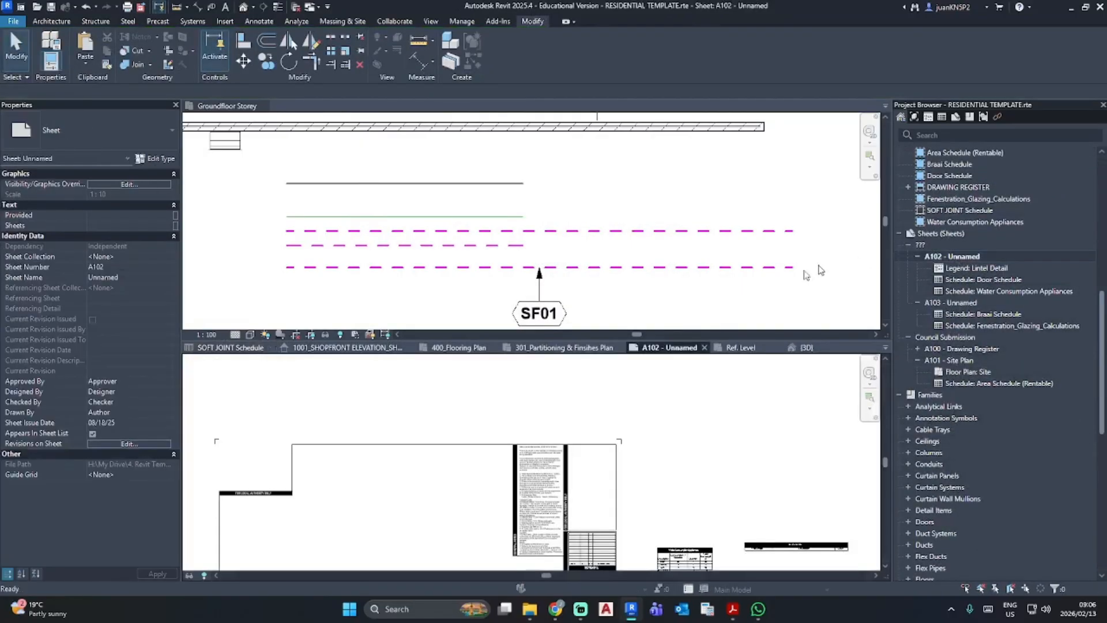
middle_click_drag(619, 499, 803, 442)
scroll(747, 476, "up", 2)
middle_click_drag(744, 478, 631, 502)
scroll(966, 369, "up", 4)
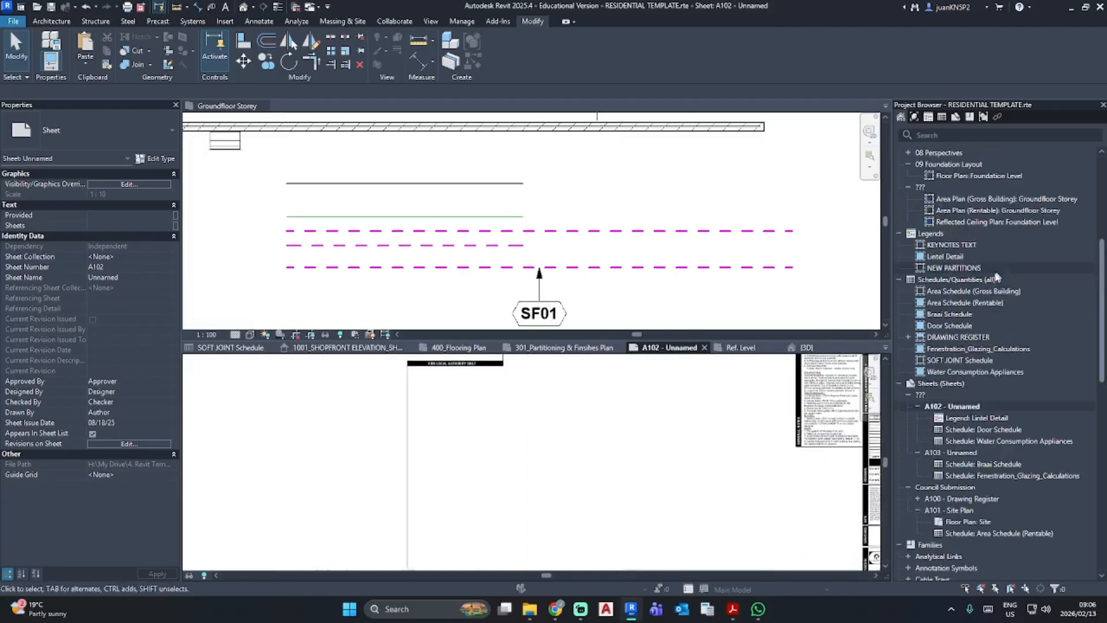
left_click_drag(962, 360, 610, 461)
left_click(665, 425)
scroll(680, 430, "up", 2)
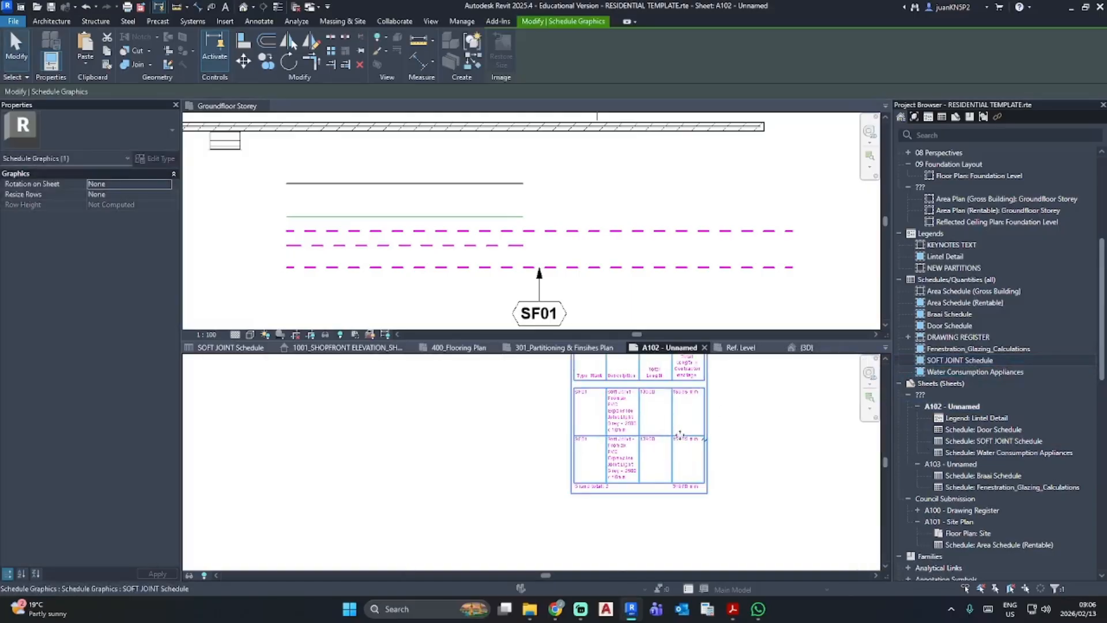
middle_click_drag(690, 445, 543, 526)
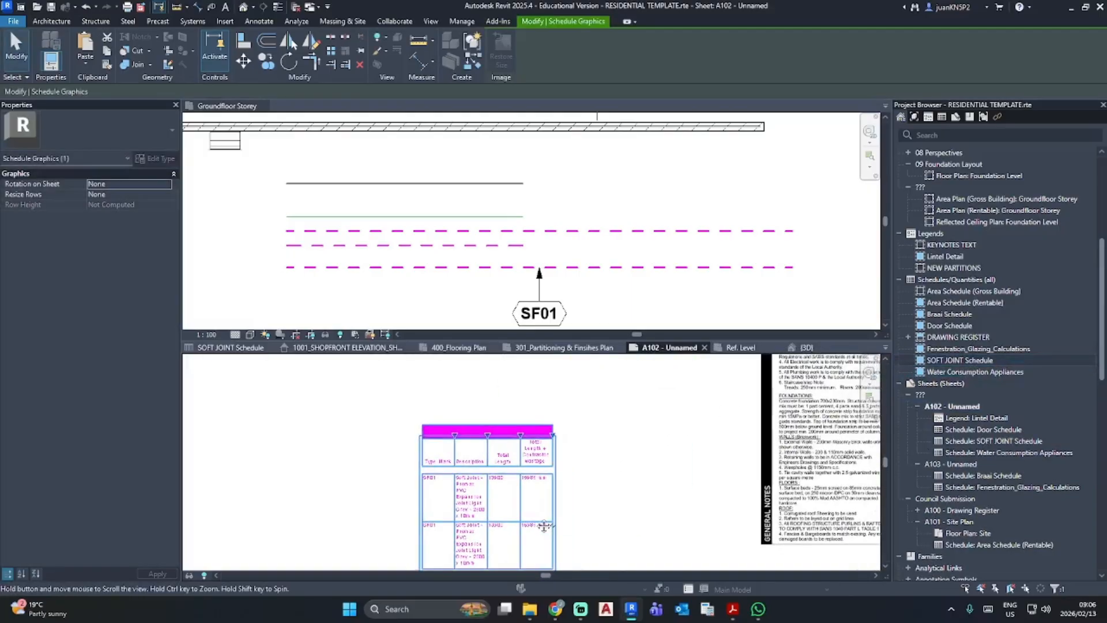
- Close the Groundfloor Storey view and widen the Type Mark, Description and "Total Length + Contractor wastage" columns of the placed schedule
left_click(263, 105)
scroll(519, 271, "up", 3)
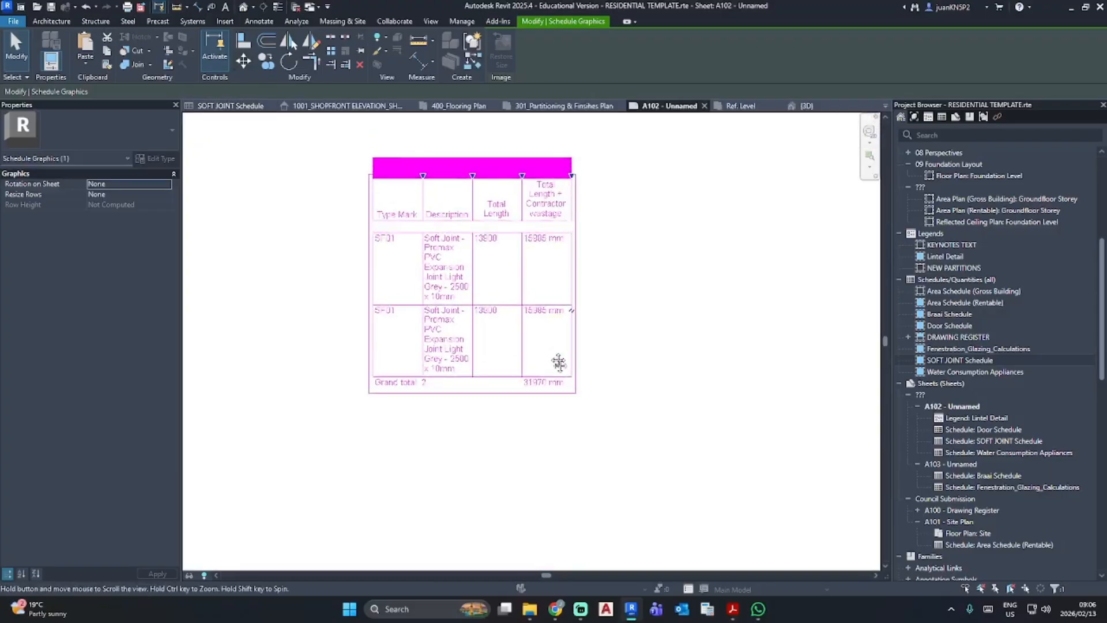
middle_click_drag(559, 362, 569, 404)
left_click(698, 267)
left_click(581, 226)
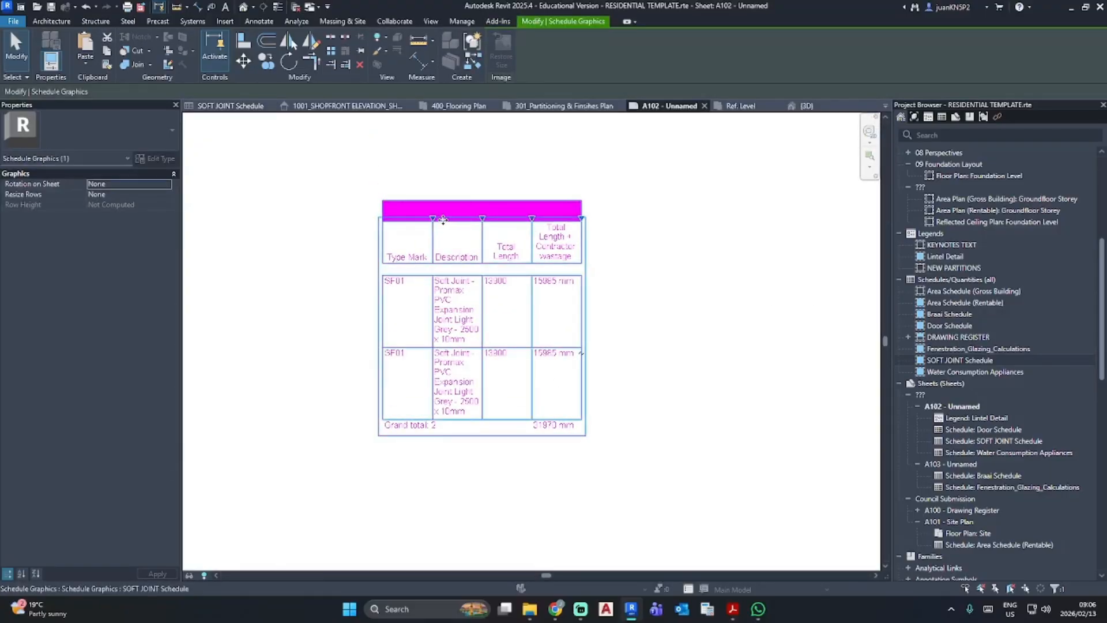
left_click_drag(432, 219, 594, 218)
left_click_drag(693, 218, 793, 217)
left_click(673, 334)
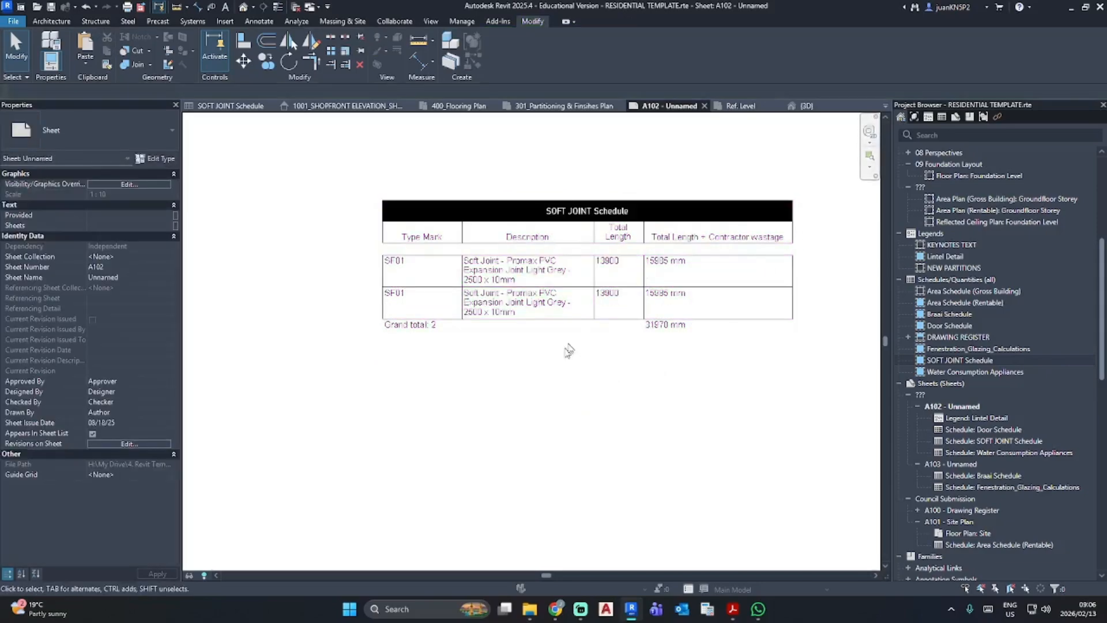
scroll(568, 350, "up", 3)
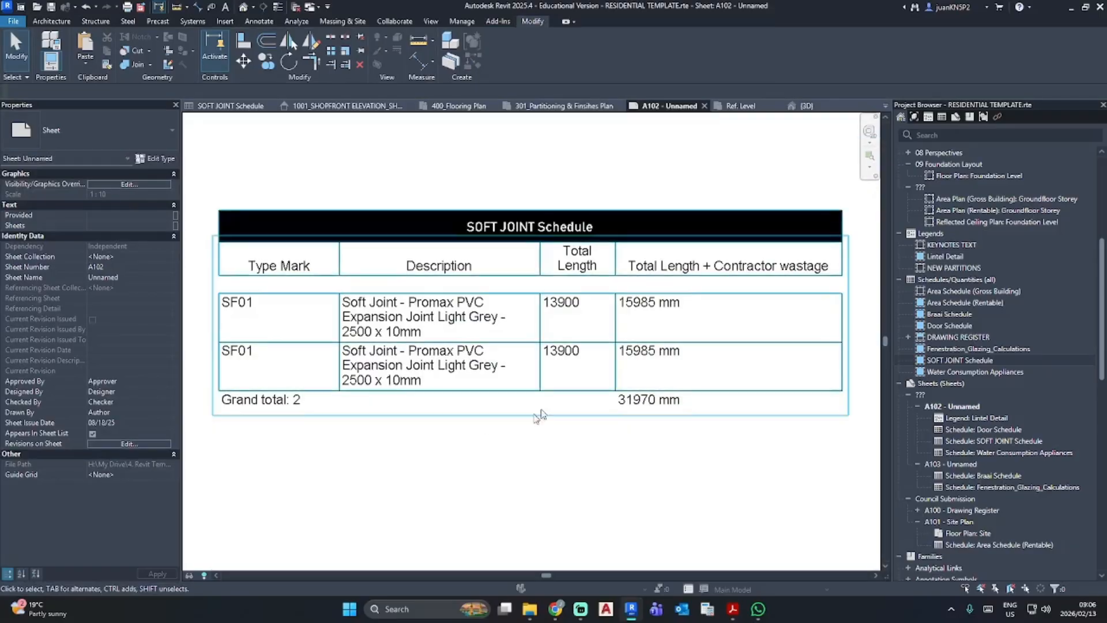